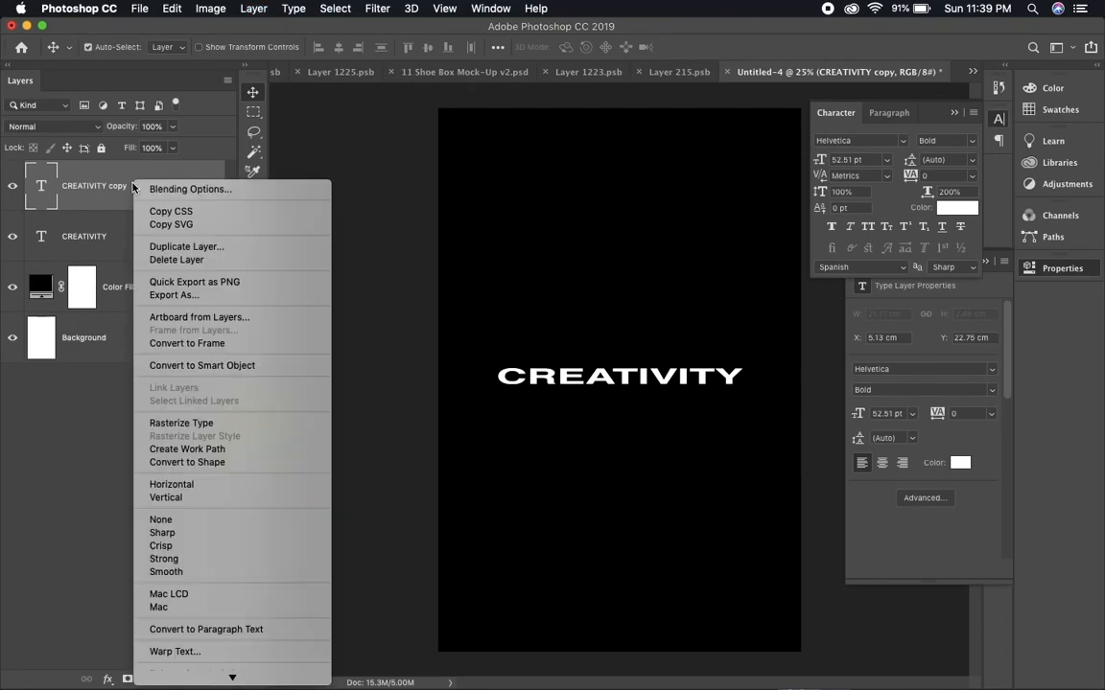
Rasterize the CREATIVITY copy layer and place it beneath the CREATIVITY text layer
left_click(200, 422)
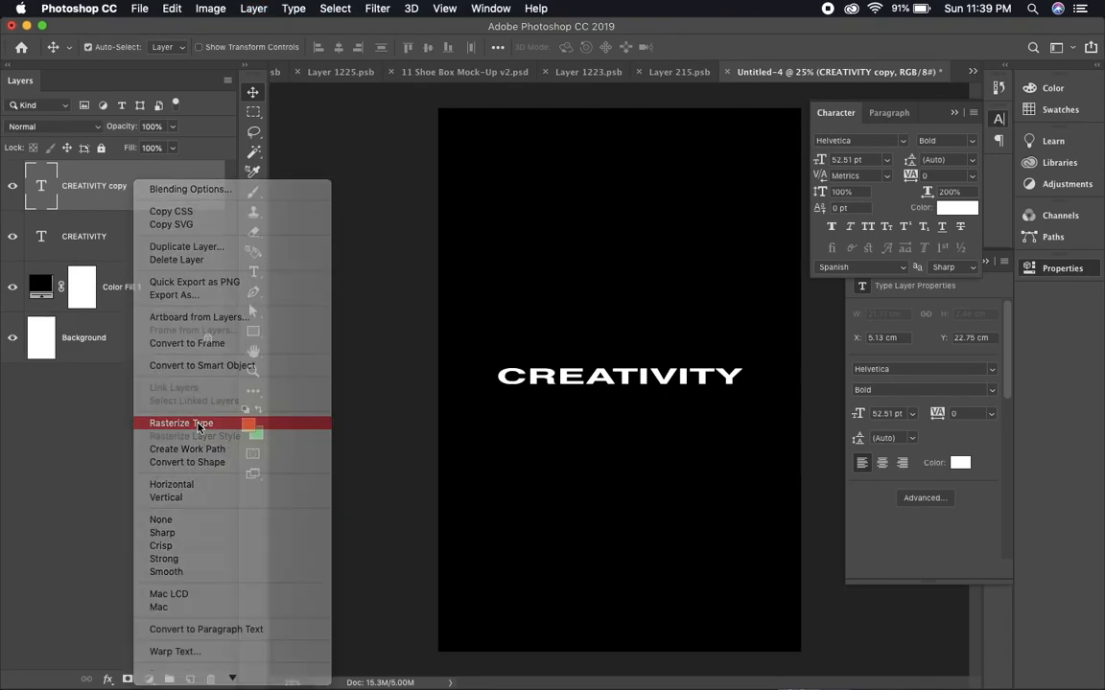
left_click_drag(143, 185, 143, 277)
Apply a Motion Blur to the rasterized copy with an angle of 90° and a distance of 2000 pixels
left_click(377, 8)
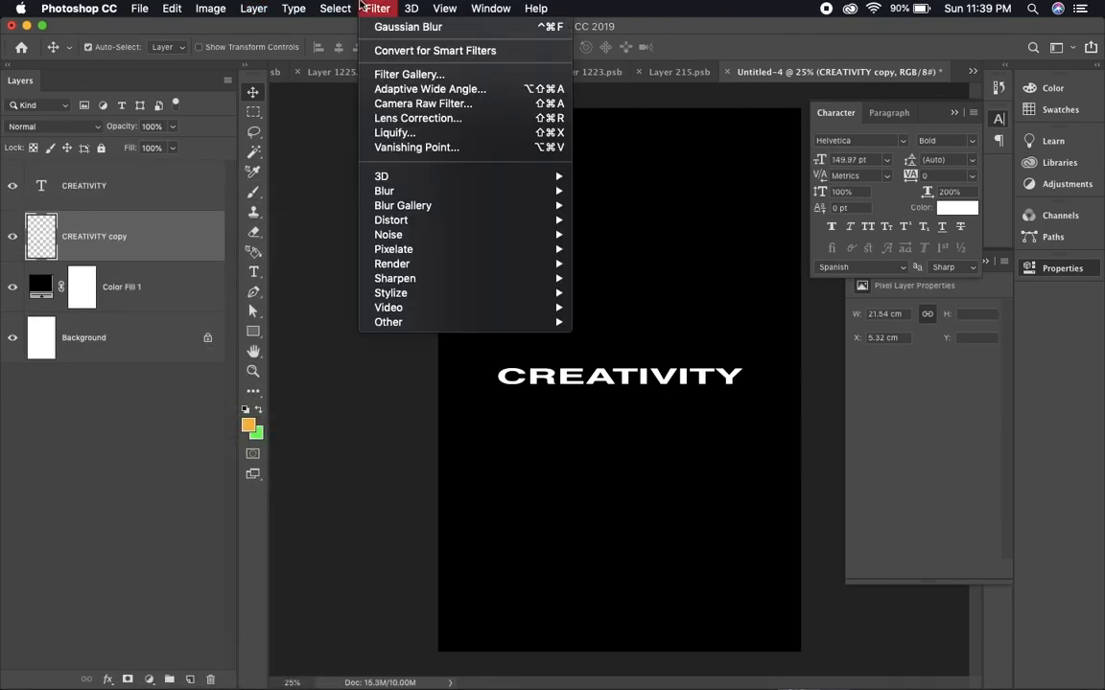
mouse_move(383, 191)
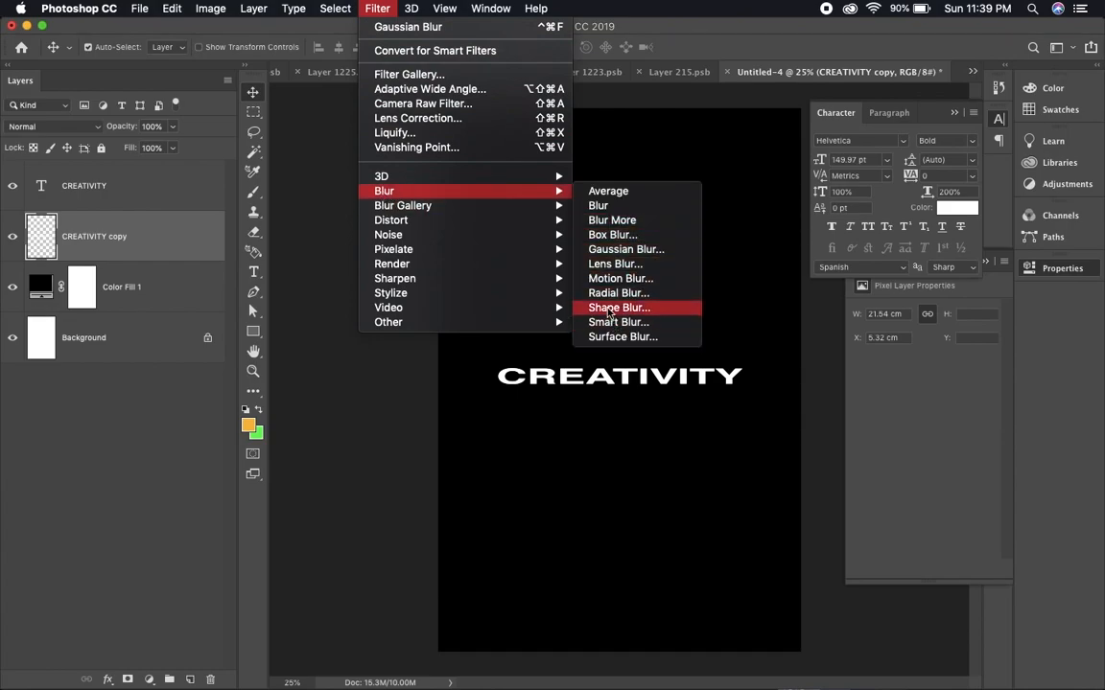
left_click(604, 278)
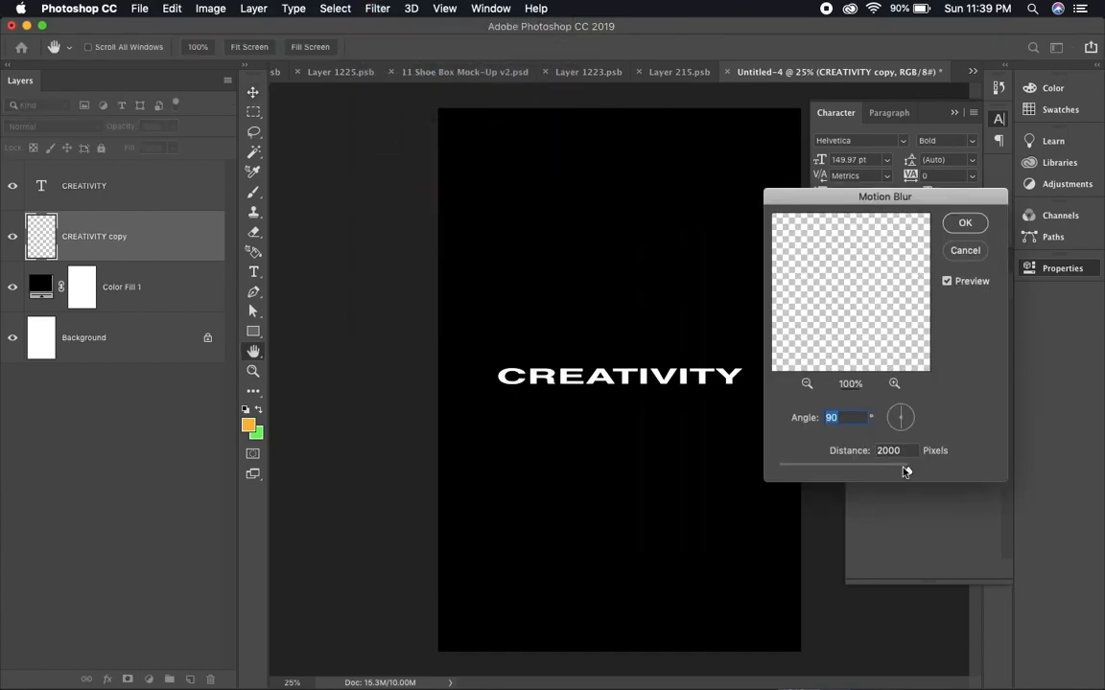
key("Tab")
key("Return")
Duplicate the motion-blurred layer ten times to intensify the vertical streaks
key("cmd+j")
key("super+f")
key("super+j")
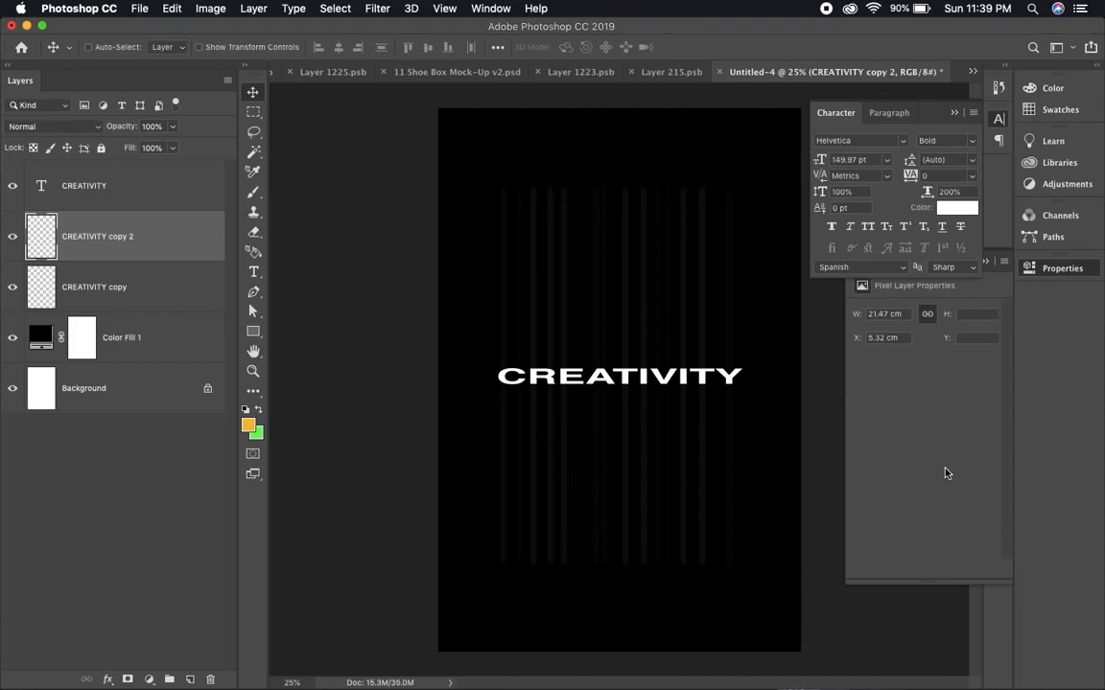
key("super+f")
key("super+j")
key("super+f")
key("super+j")
key("super+f")
key("super+j")
key("super+f")
key("super+j")
key("super+f")
key("super+j")
key("super+f")
key("super+j")
key("super+f")
key("super+j")
key("super+f")
key("super+j")
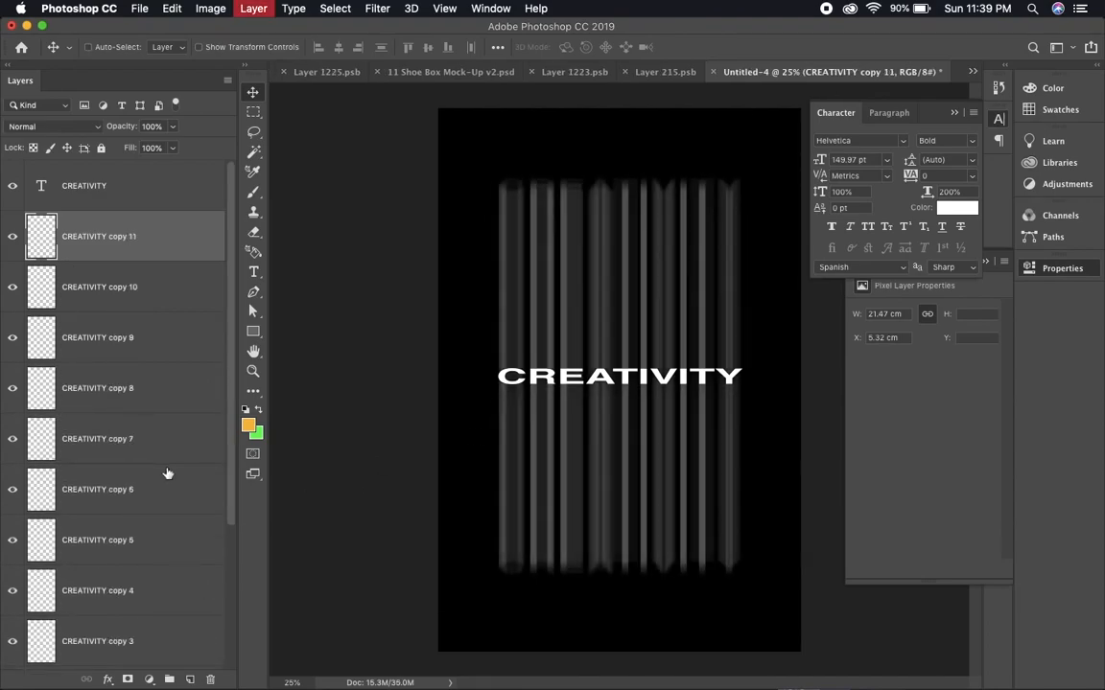
Merge all the blurred CREATIVITY copies into a single layer
scroll(167, 474, "down", 5)
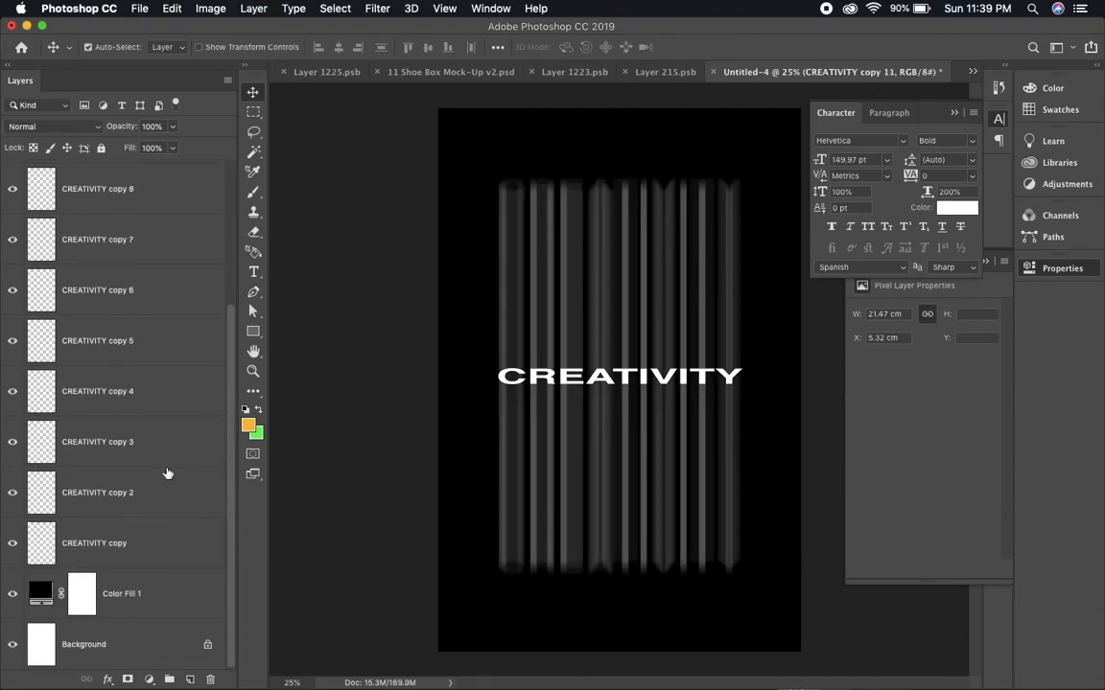
left_click(96, 543, "shift")
key("super+e")
Move the merged streak layer slightly upward on the canvas
key("super+t")
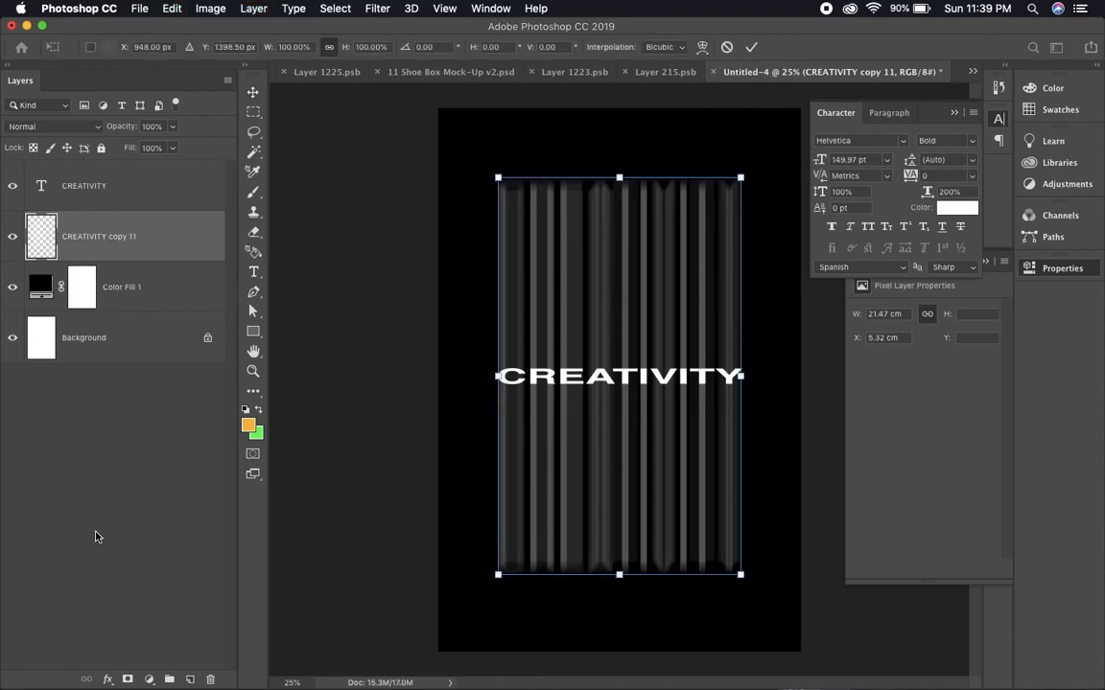
mouse_move(492, 404)
left_mouse_down()
mouse_move(544, 565)
mouse_move(545, 617)
mouse_move(575, 588)
mouse_move(578, 363)
left_mouse_up()
key("Return")
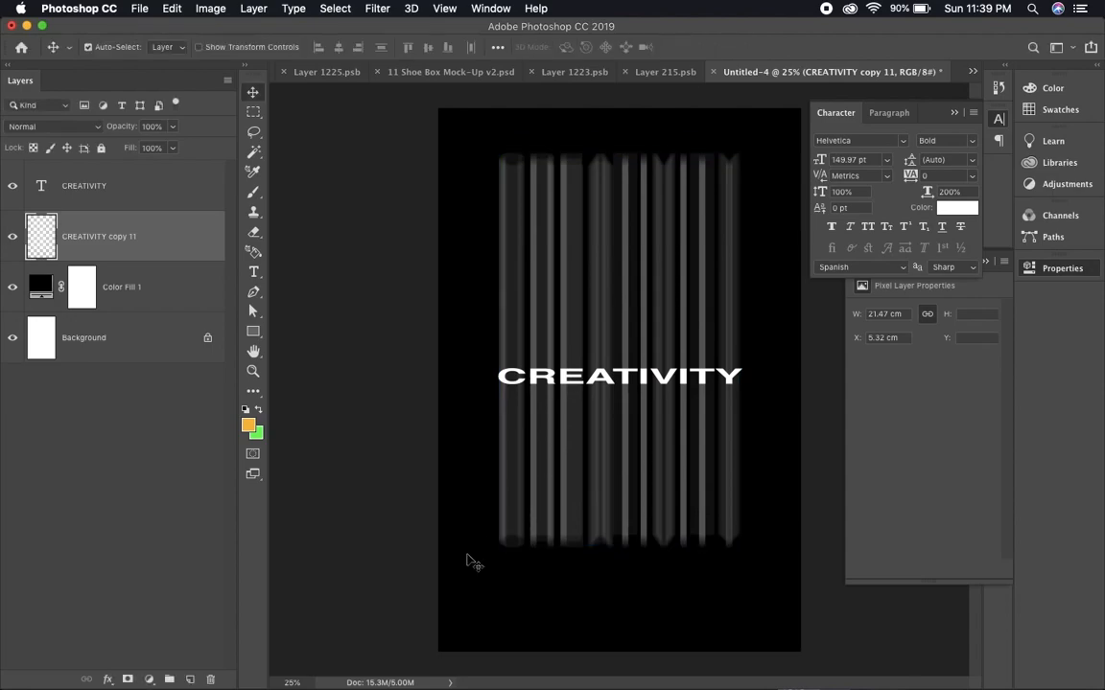
Show the rulers and move the CREATIVITY text straight down to the lower edge of the poster
left_click(82, 184)
key("super+r")
key("super+t")
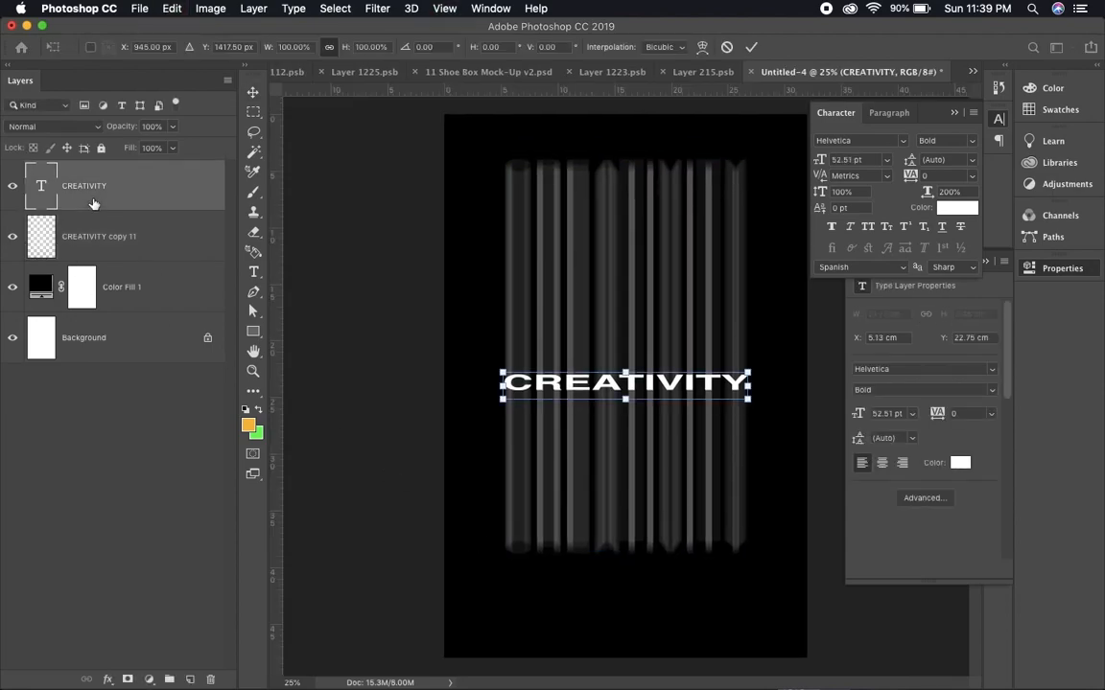
left_click_drag(726, 388, 710, 632)
key("Return")
Move the streak layer down so it ends just above the CREATIVITY text
left_click(123, 235)
key("super+t")
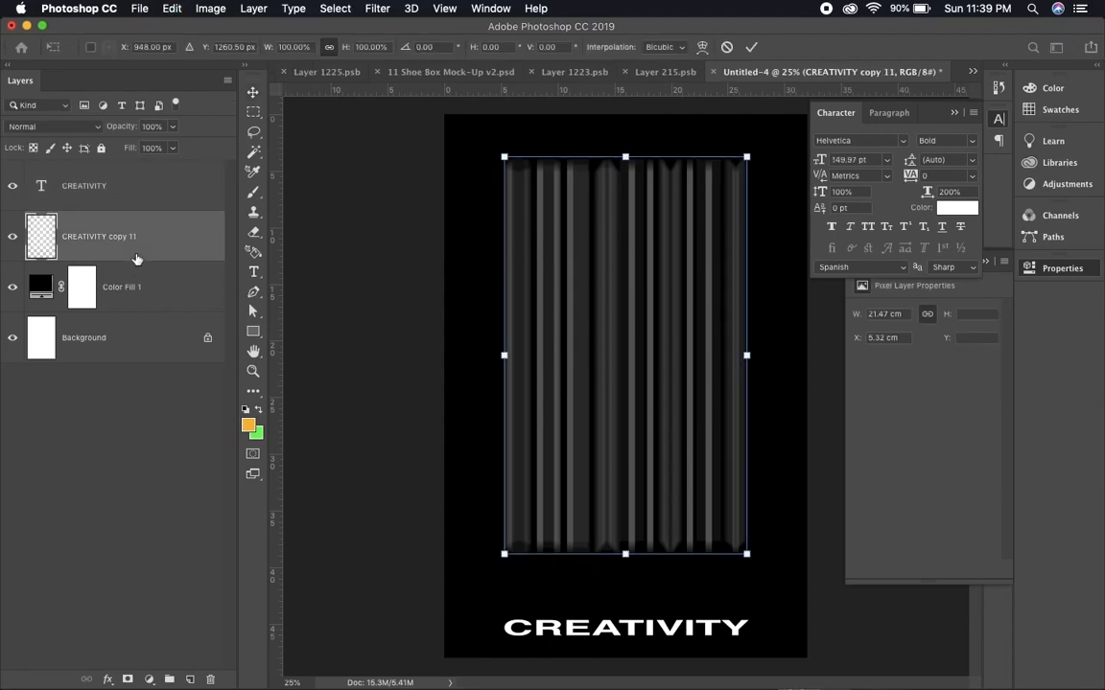
left_click_drag(613, 411, 614, 434)
key("Return")
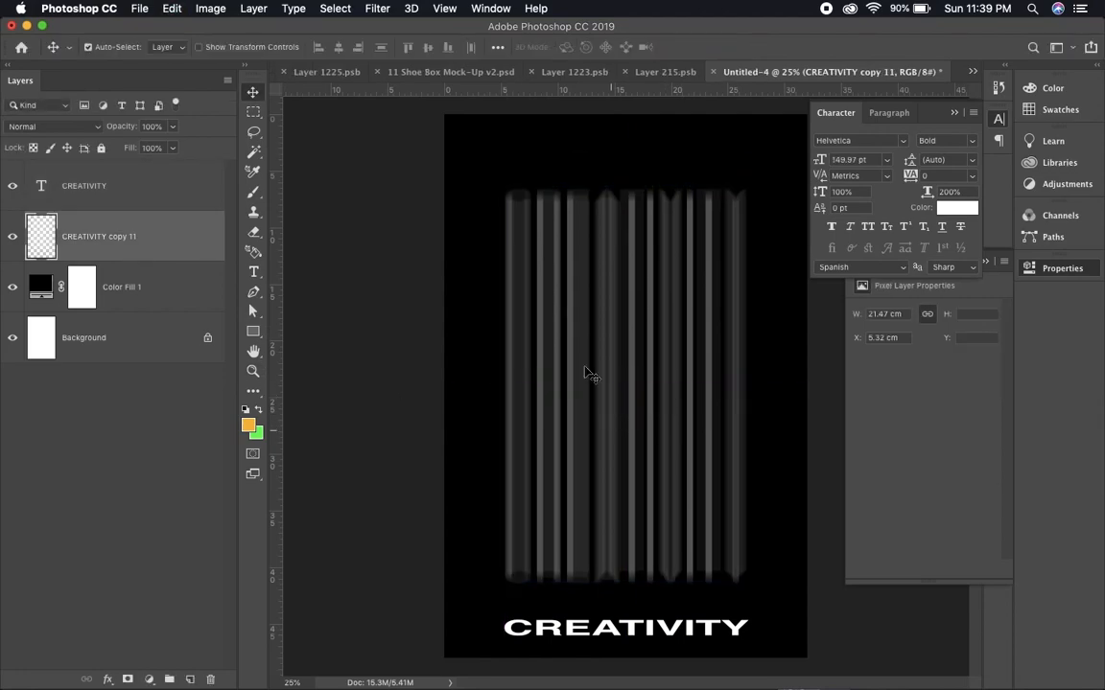
Duplicate the streak layer and apply a Motion Blur of 90° and 2000 pixels to the duplicate
key("super+j")
left_click(377, 8)
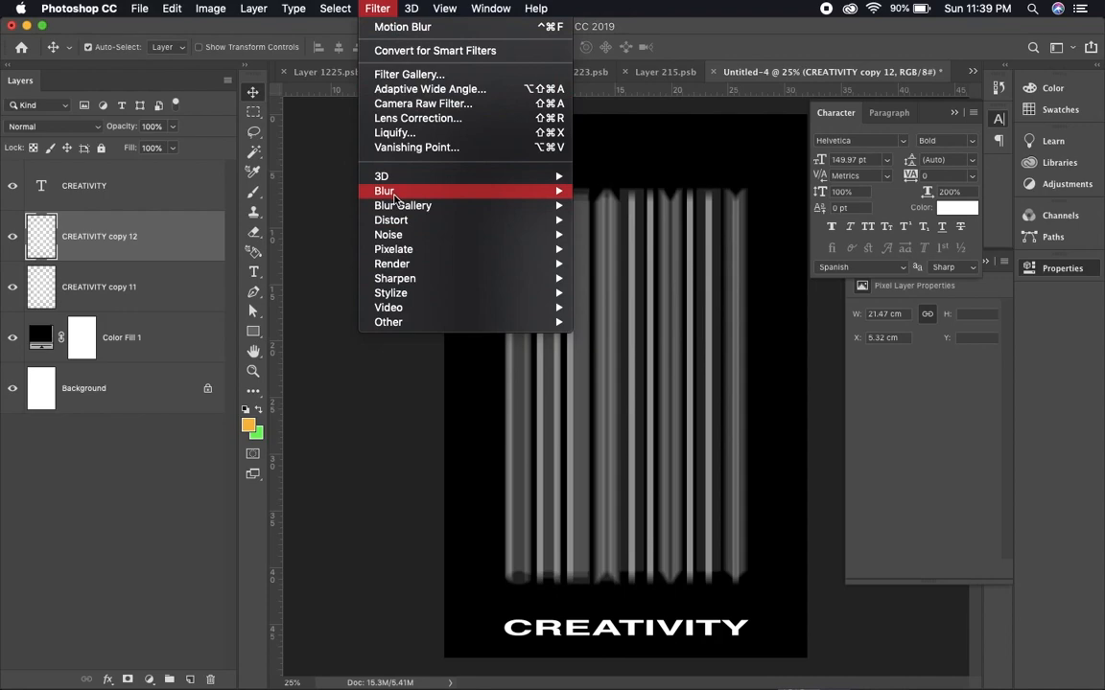
mouse_move(509, 196)
left_click(620, 278)
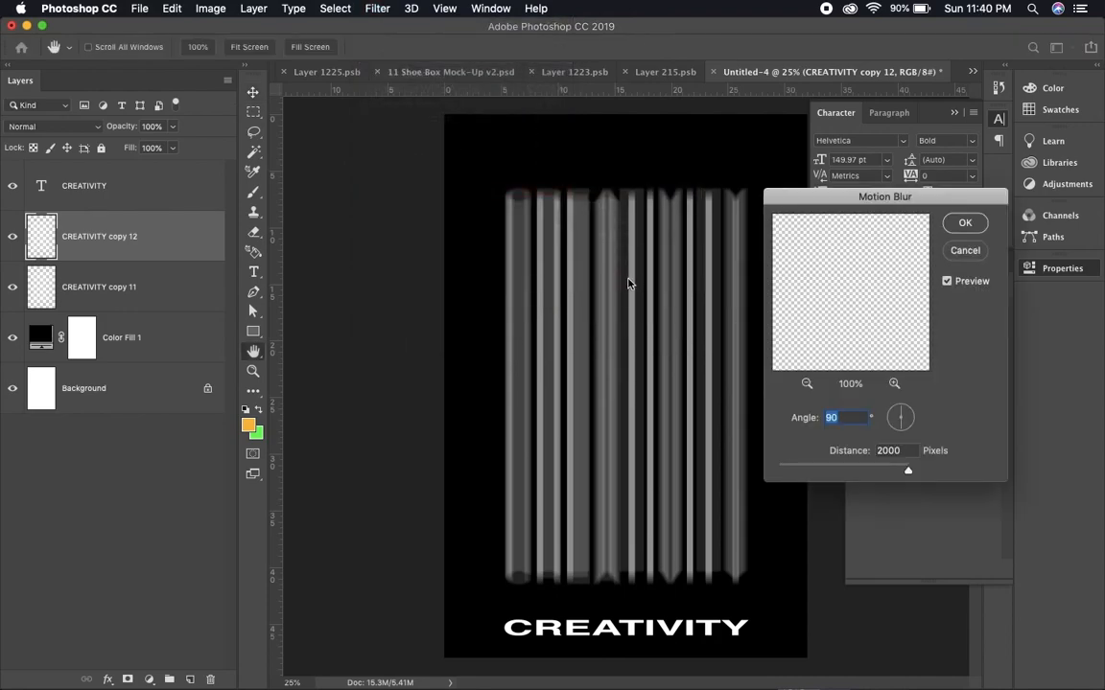
key("Return")
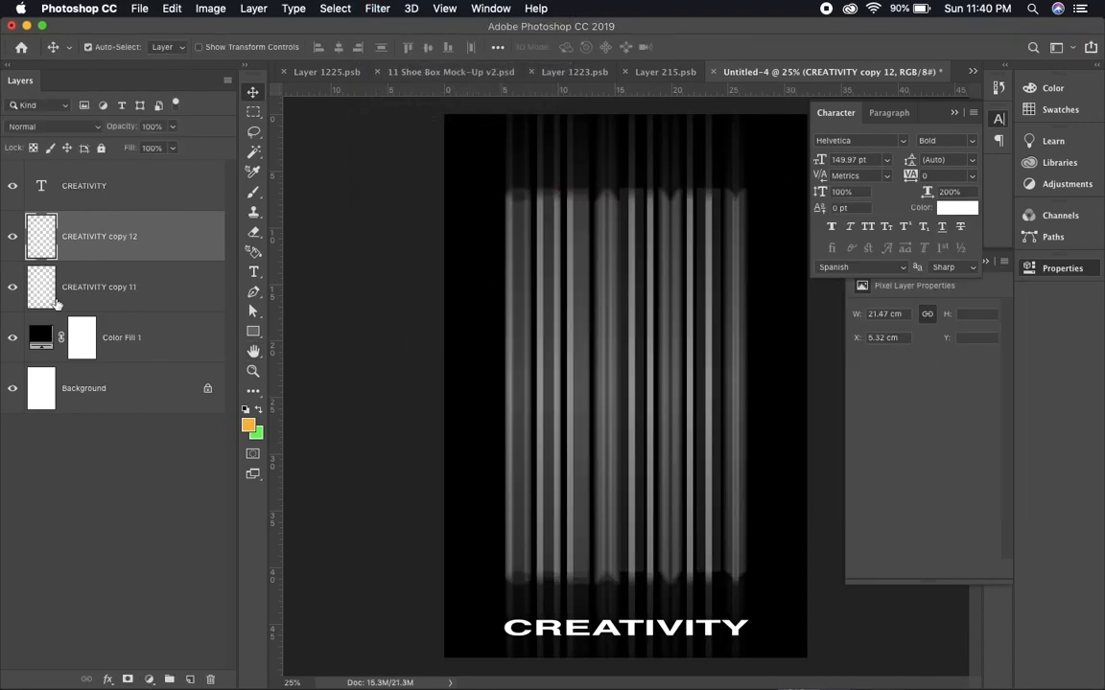
Delete the CREATIVITY copy 11 layer and duplicate the newly blurred streak layer twice
left_click(93, 292)
key("BackSpace")
left_click(107, 238)
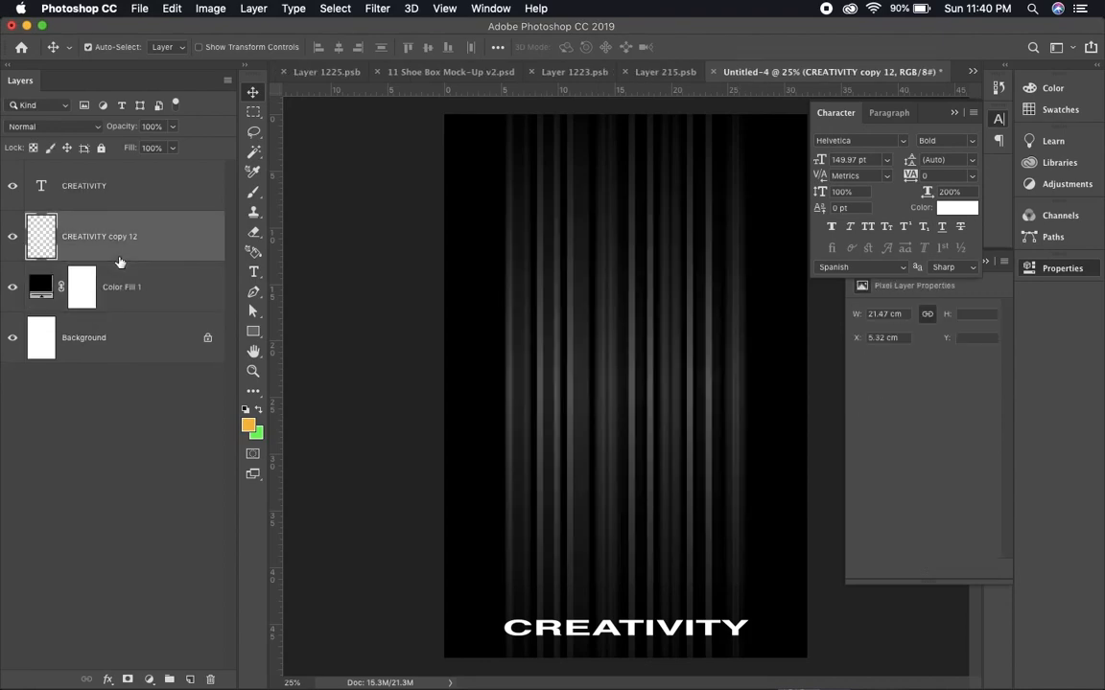
key("super+j")
key("super+j")
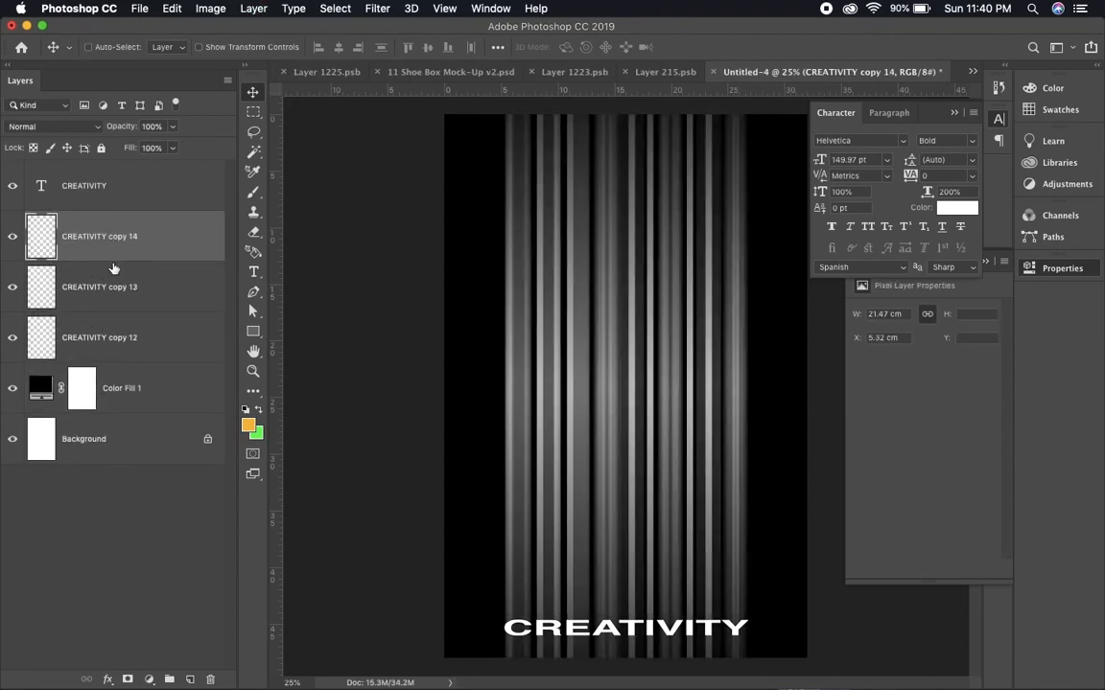
Move the three streak layers together slightly upward so their lower ends meet the CREATIVITY text
left_click(125, 336, "shift")
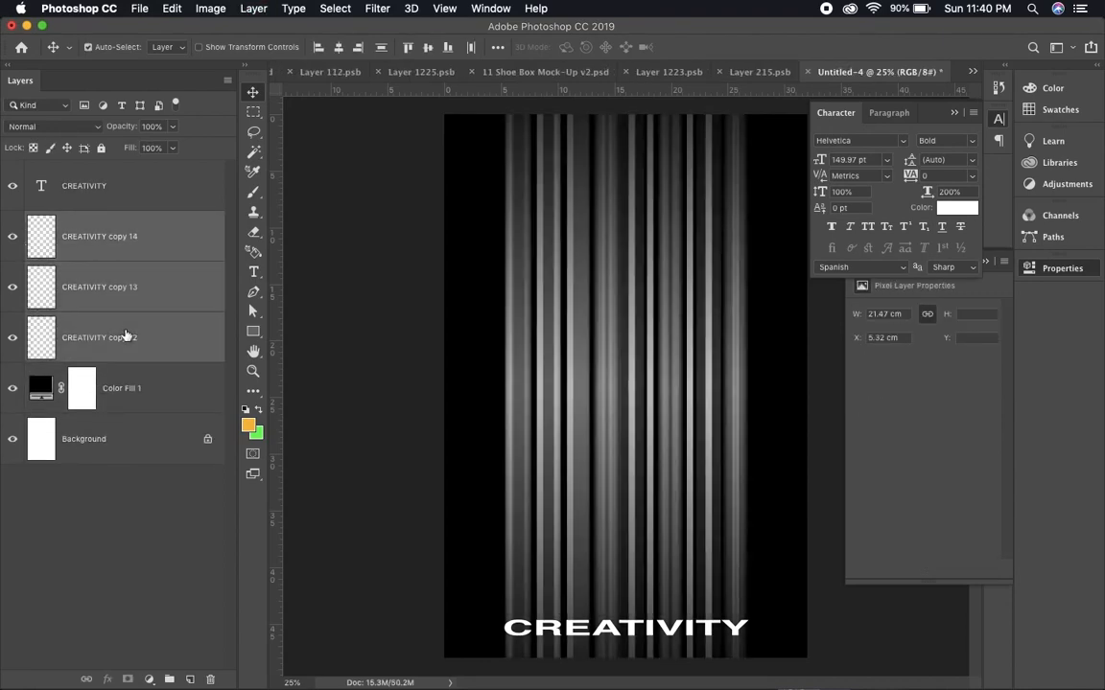
key("super+t")
mouse_move(715, 533)
left_mouse_down()
mouse_move(713, 495)
mouse_move(713, 511)
left_mouse_up()
key("Return")
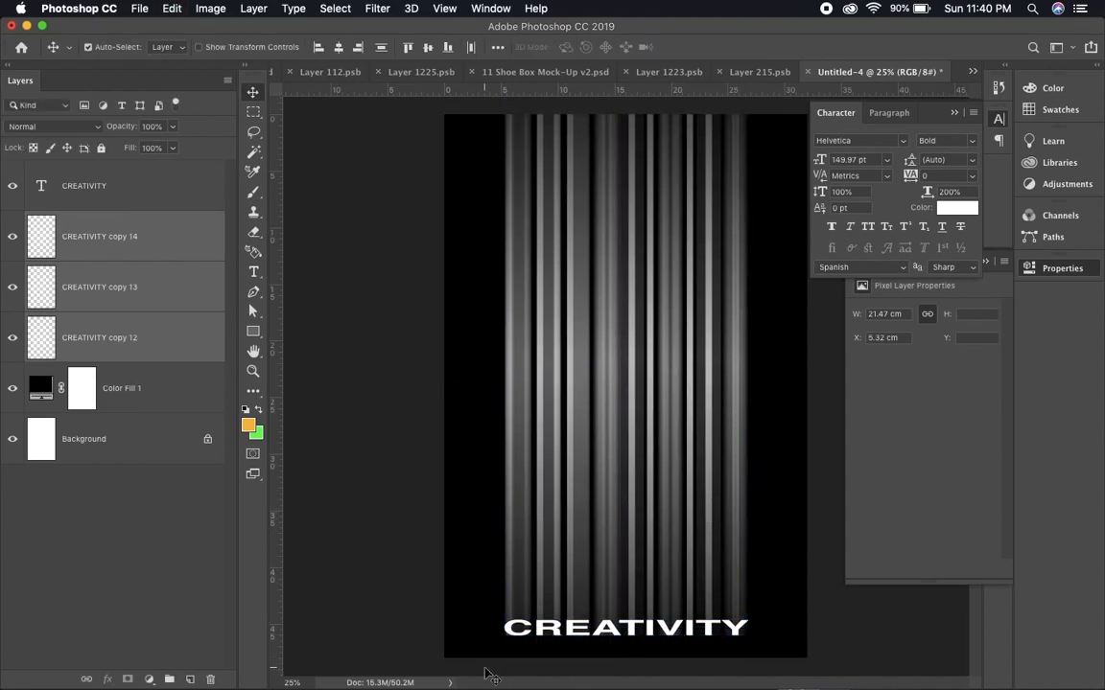
Merge the three streak layers into one layer
key("super+e")
key("super+plus")
key("super+minus")
key("super+t")
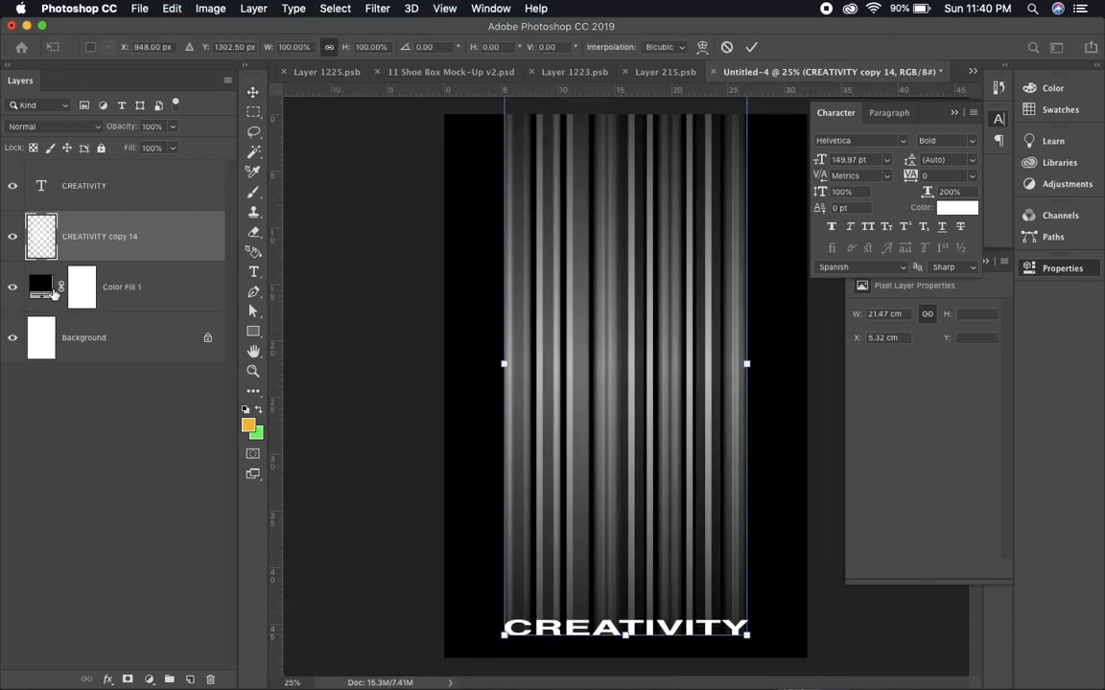
key("Return")
Apply the ZigZag distortion to the streak layer with amount 10, ridges 20 and Pond Ripples style
left_click(444, 7)
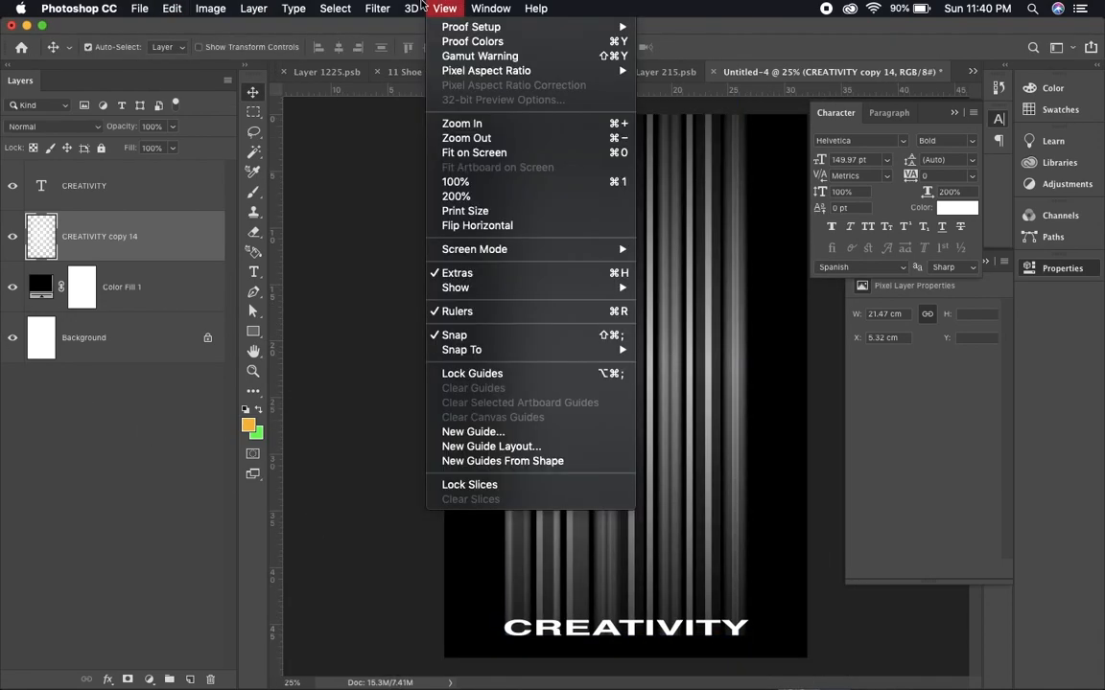
mouse_move(377, 8)
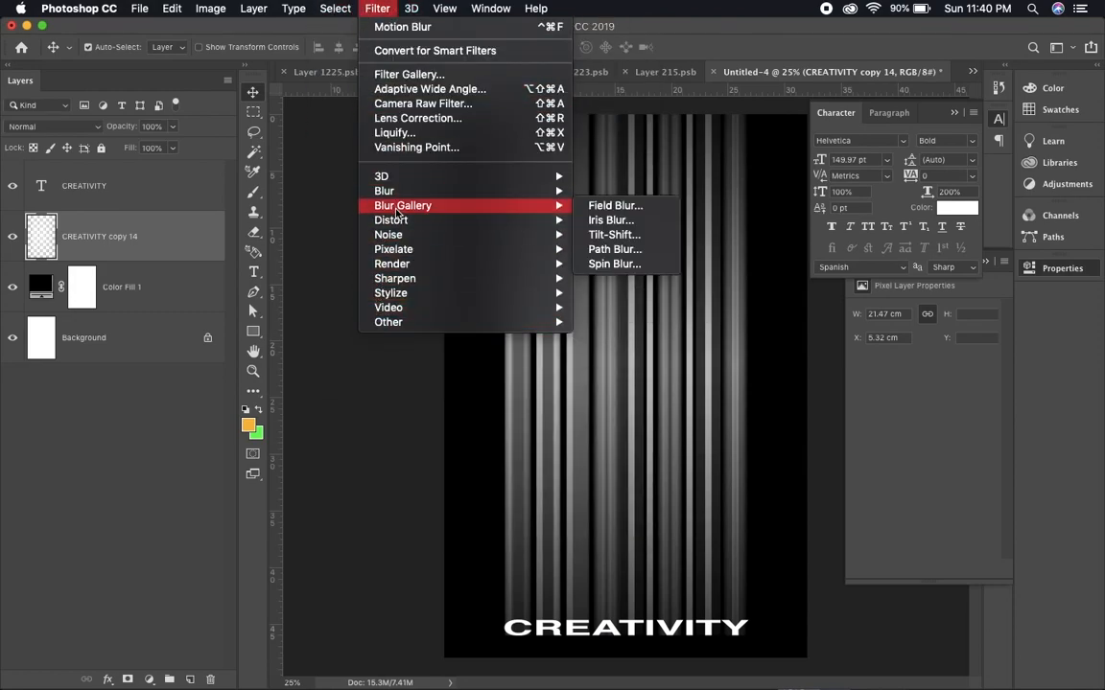
mouse_move(365, 220)
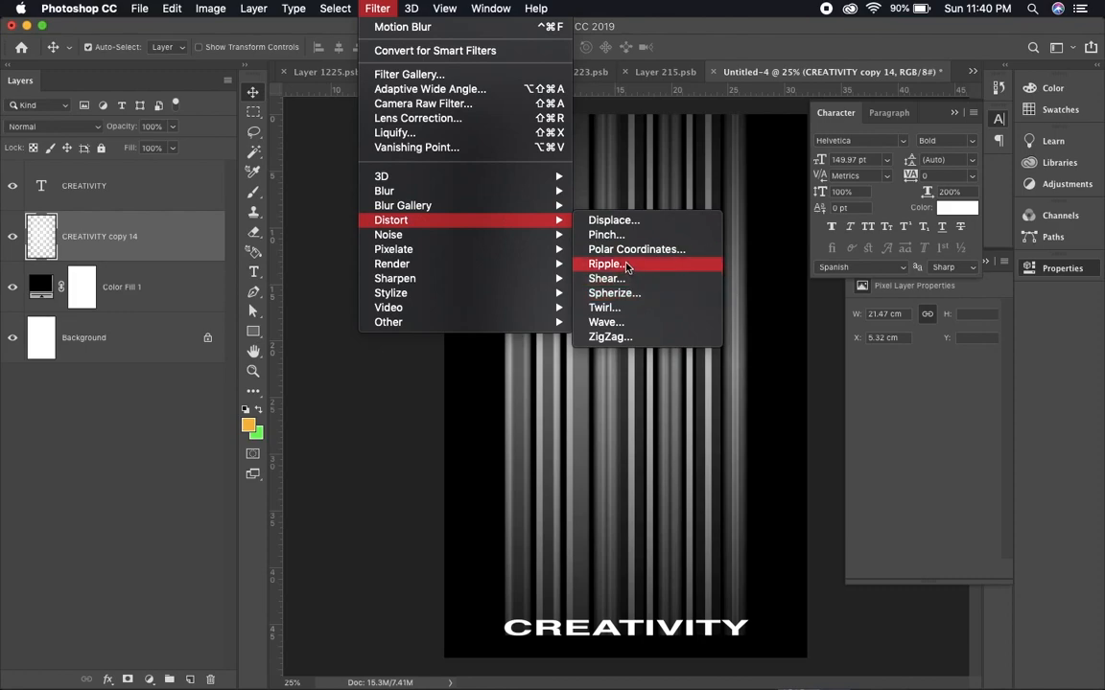
left_click(610, 338)
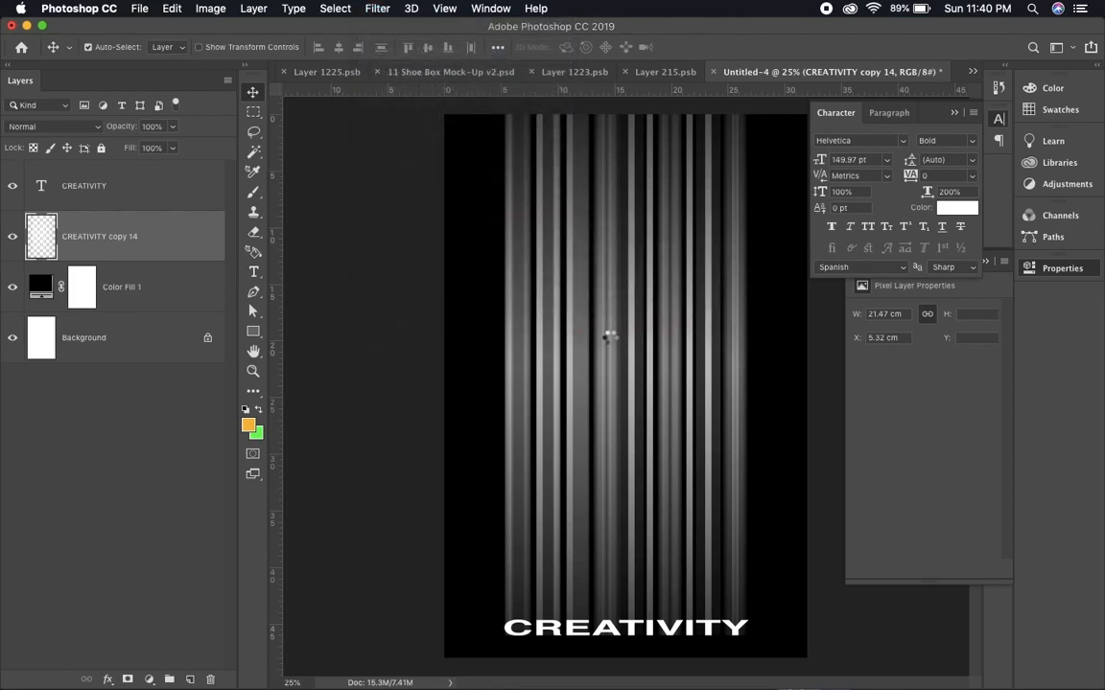
left_click_drag(838, 511, 1005, 499)
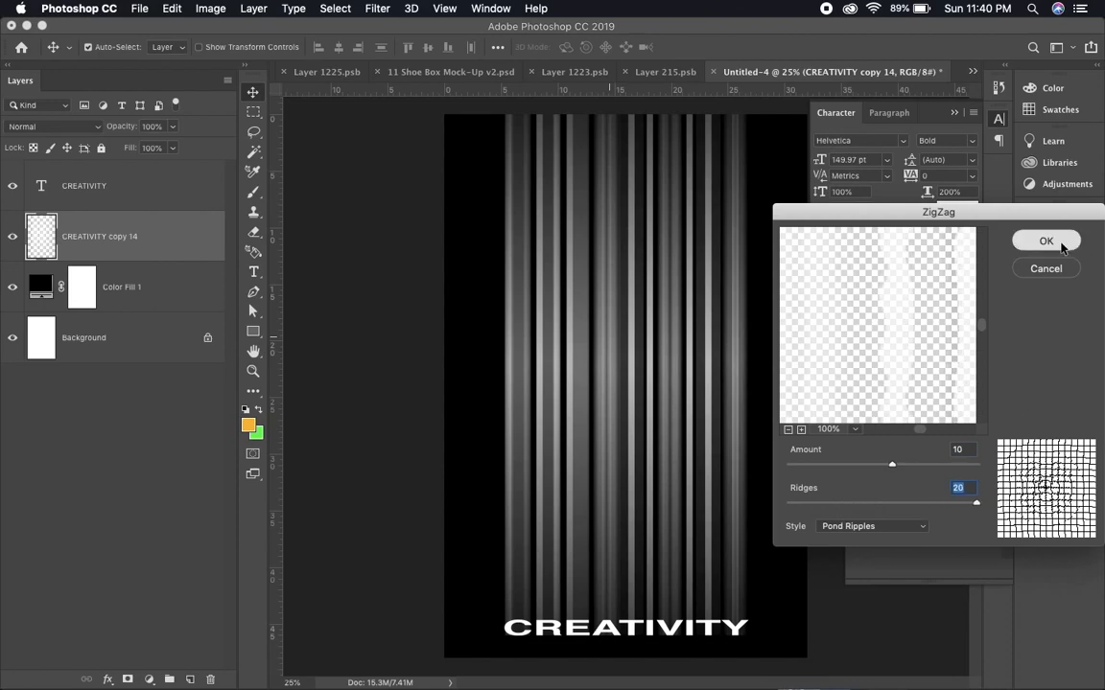
key("Return")
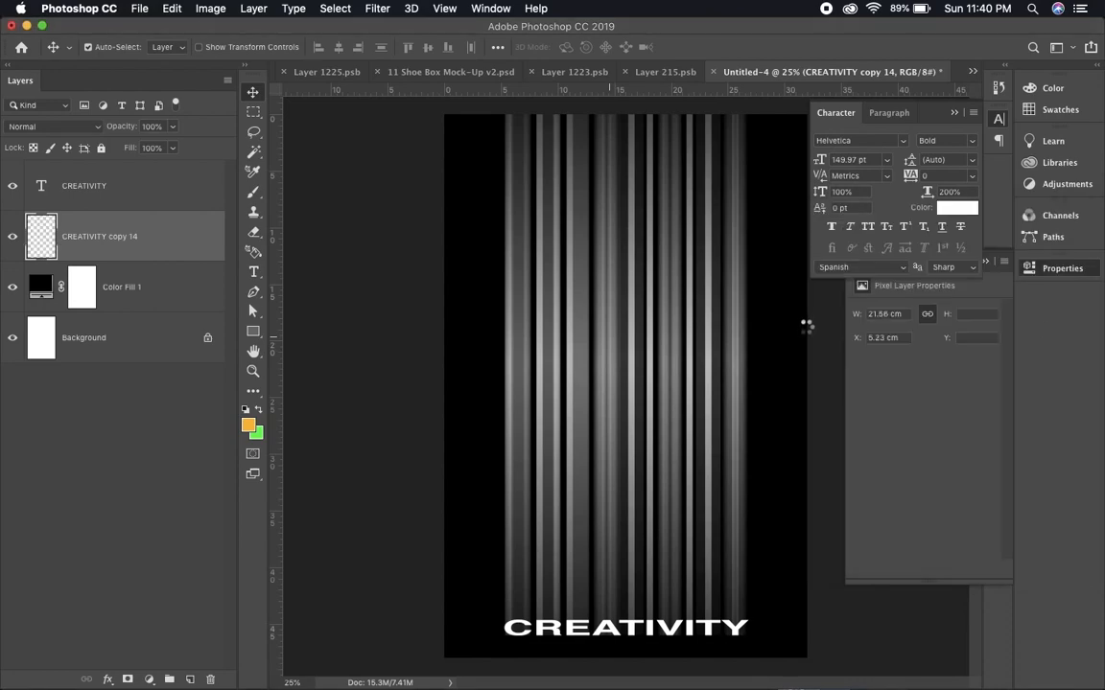
Try a Wave distortion on the streak layer with wavelength 290 to 410 and amplitude 82 to 83, and undo it
left_click(351, 8)
mouse_move(403, 207)
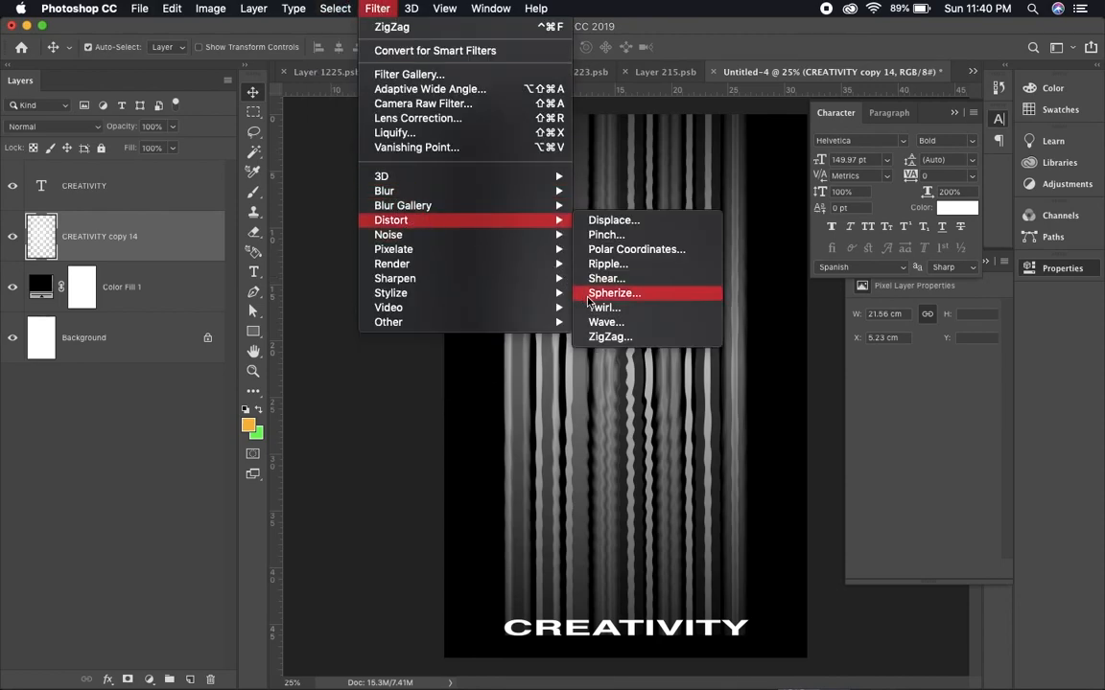
left_click(600, 322)
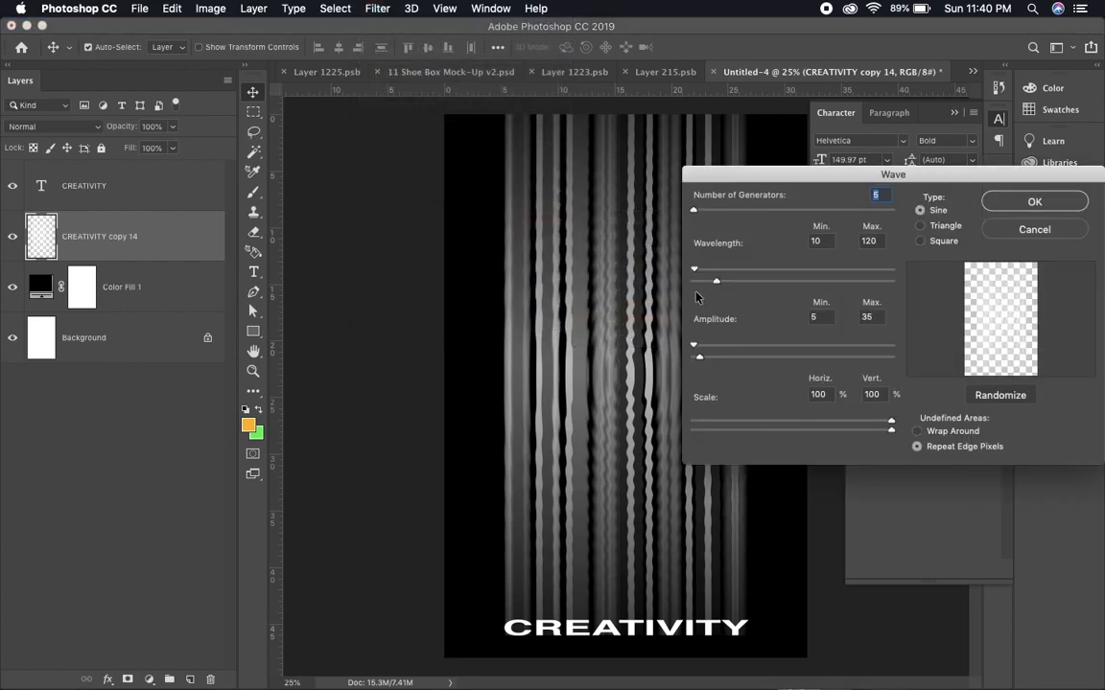
left_click_drag(698, 273, 753, 269)
key("Return")
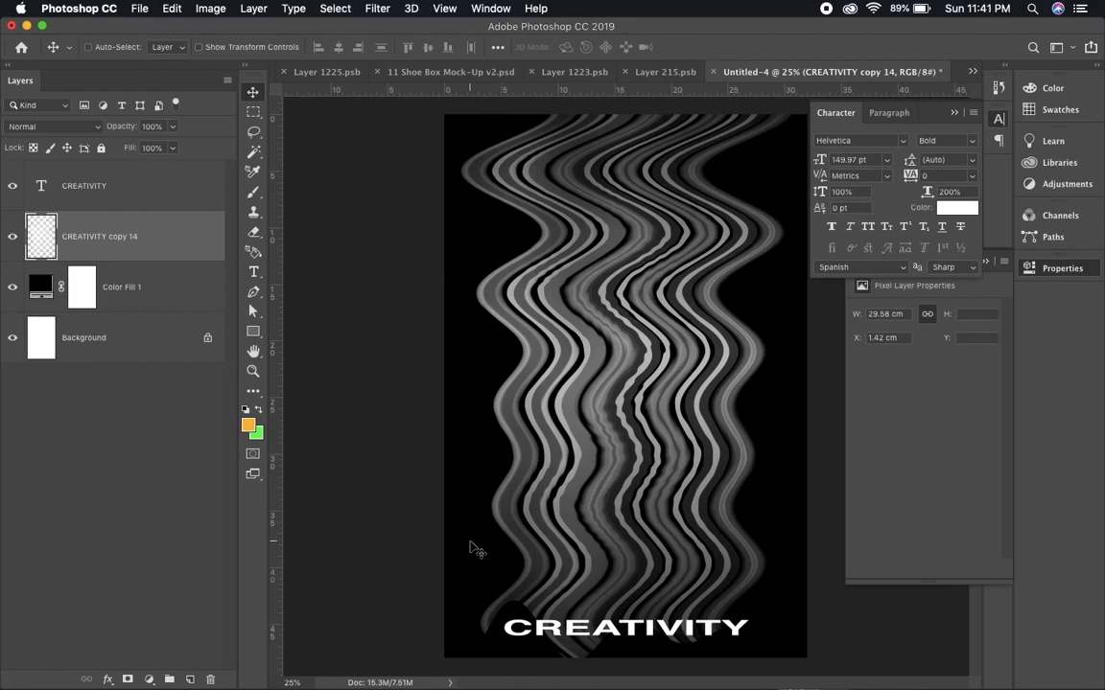
key("super+z")
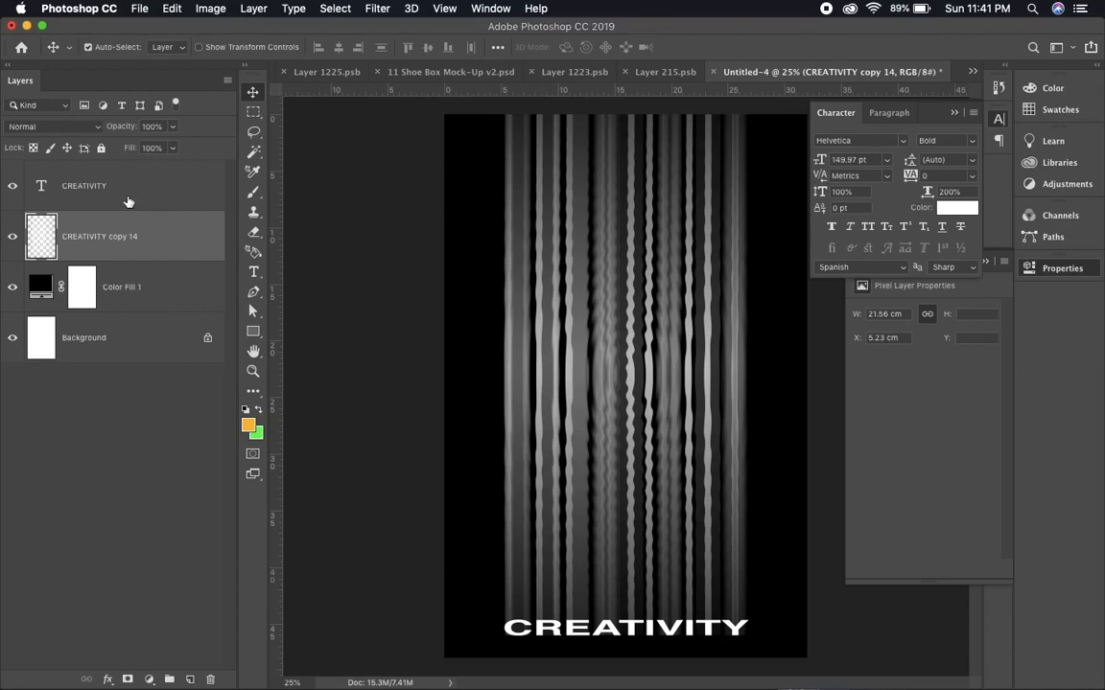
Create a merged copy of the text and streak layers, and hide both originals while keeping the black Color Fill 1 layer visible
left_click(128, 202, "super")
key("super+alt+e")
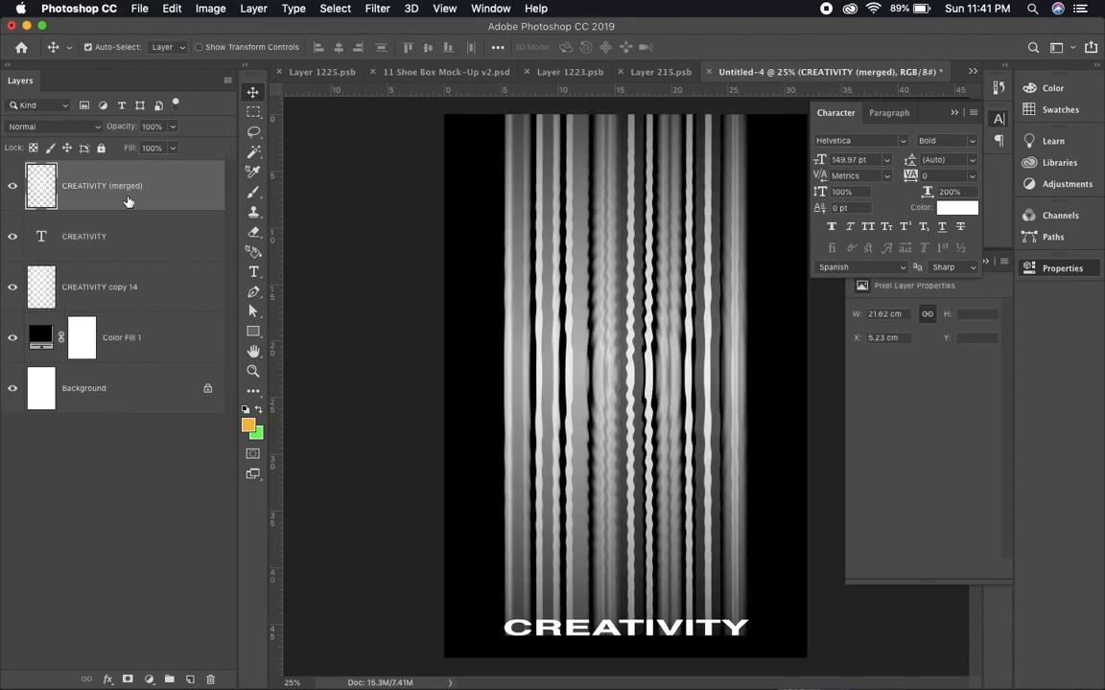
left_click_drag(14, 235, 14, 328)
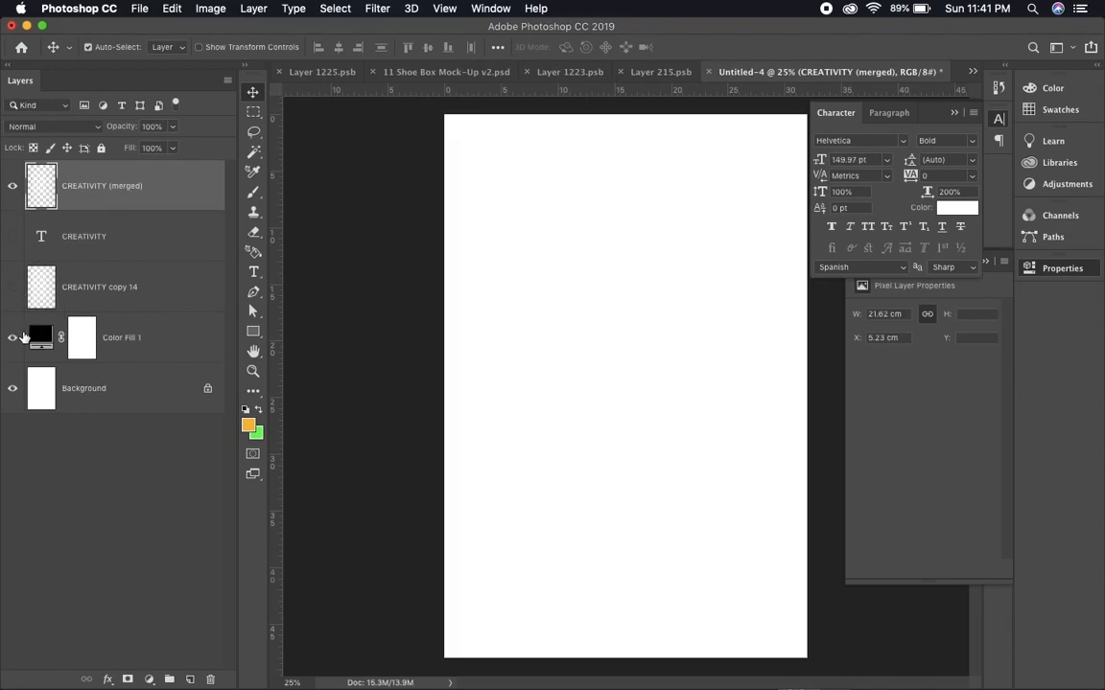
left_click(13, 337)
Try a Wave distortion on the merged layer with wavelength 290 to 410 and amplitude 82 to 83, and undo it
left_click(370, 8)
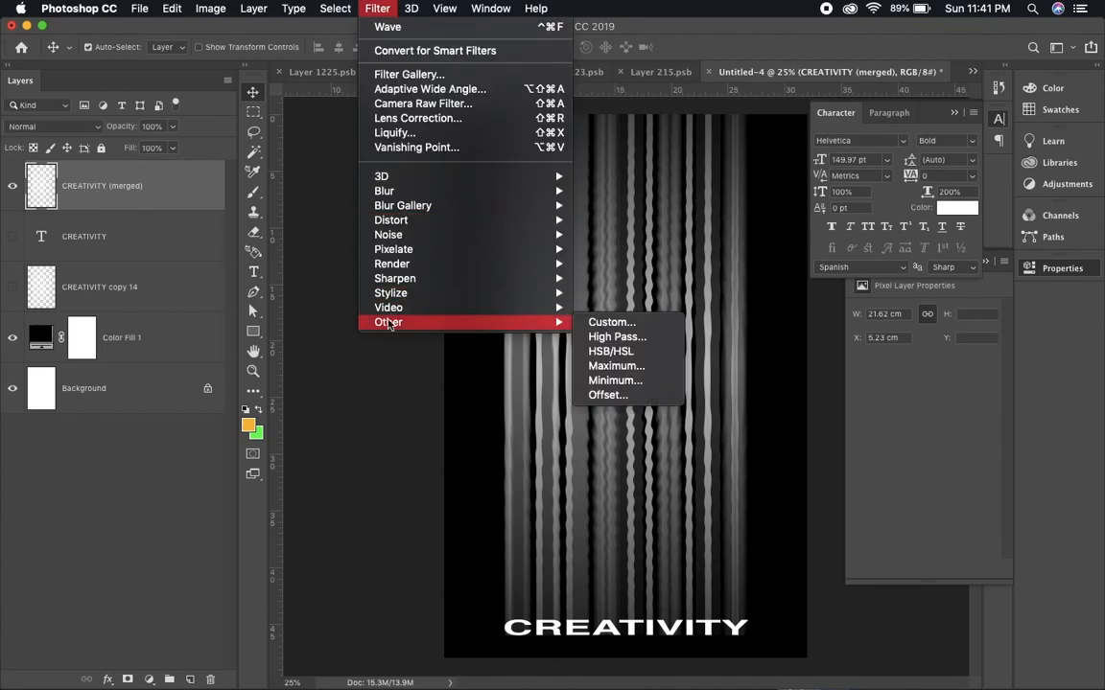
mouse_move(399, 281)
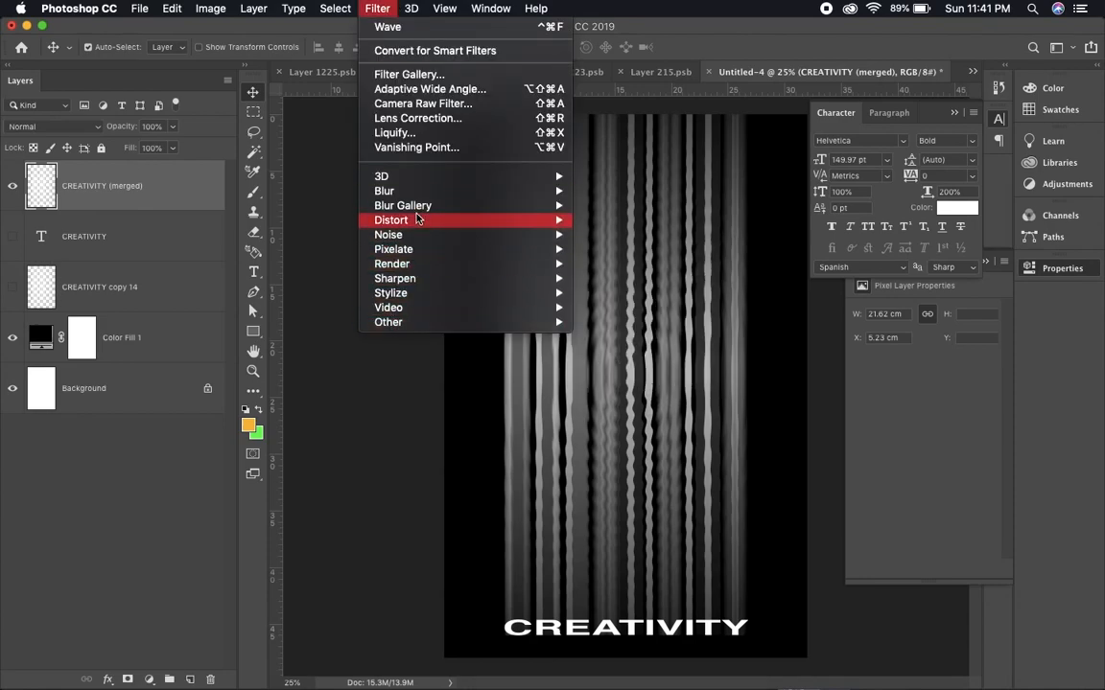
mouse_move(415, 220)
left_click(619, 324)
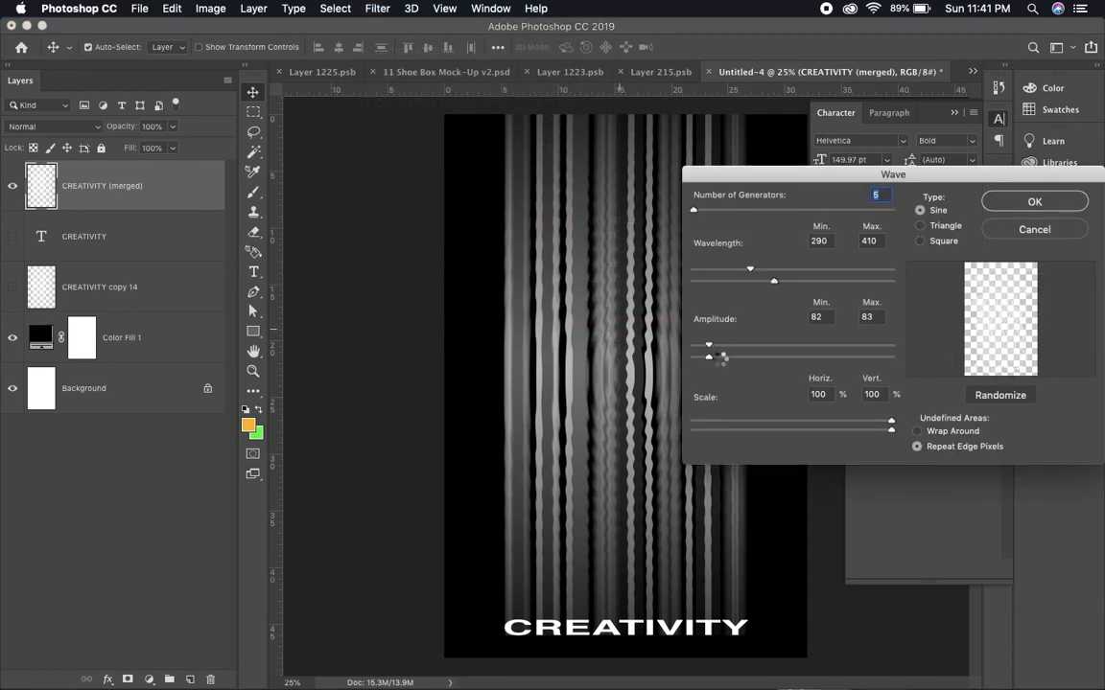
key("Return")
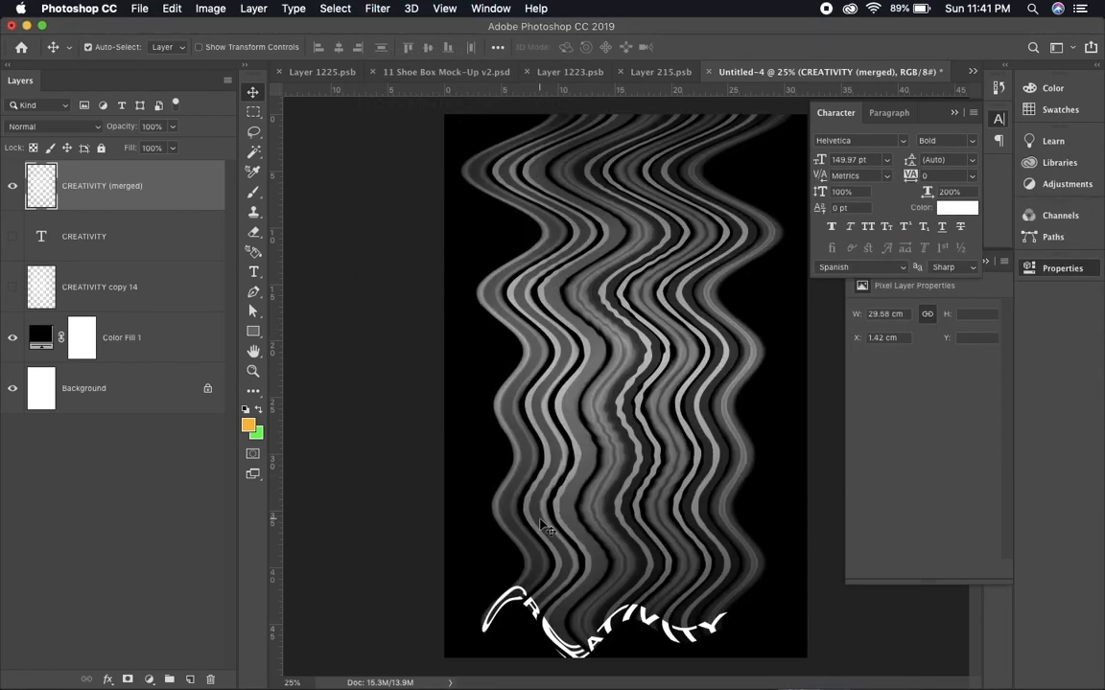
key("super+z")
Apply a Wave distortion to the merged layer with wavelength 290 to 410 and amplitude 51 to 83, and move the artwork upward
left_click(293, 7)
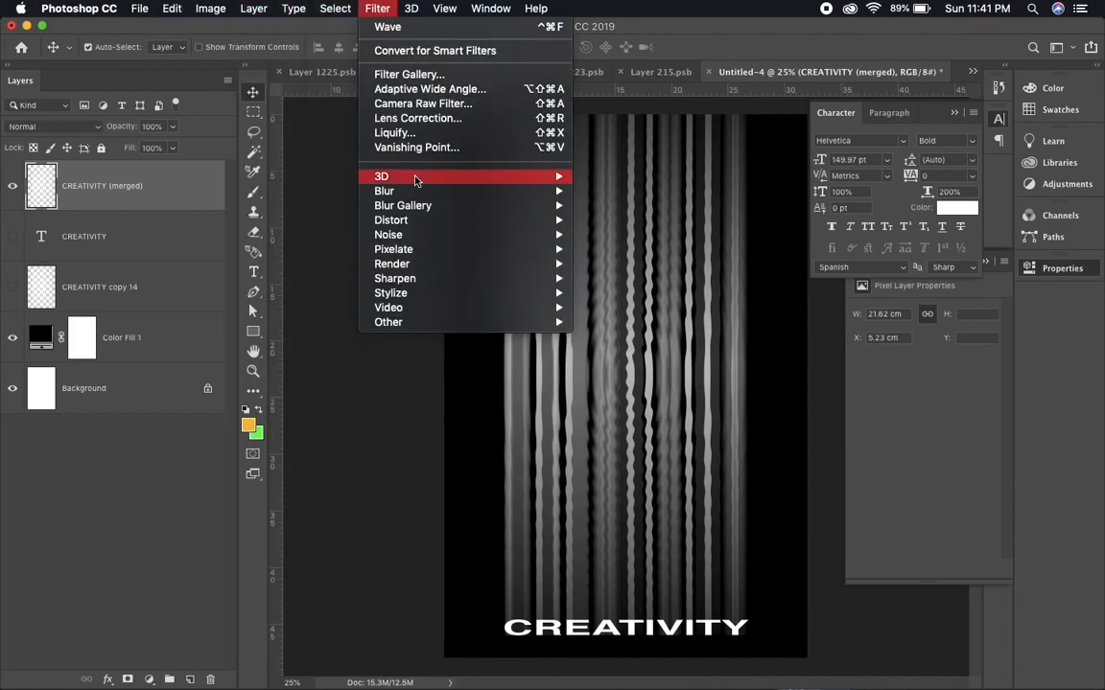
mouse_move(413, 194)
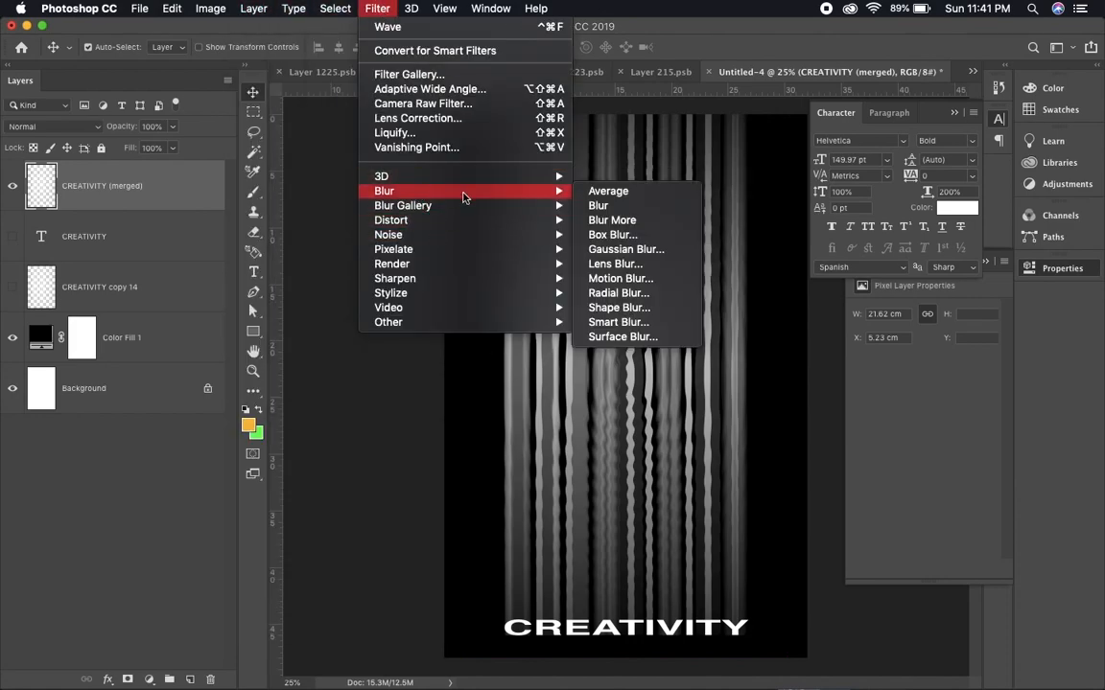
mouse_move(422, 219)
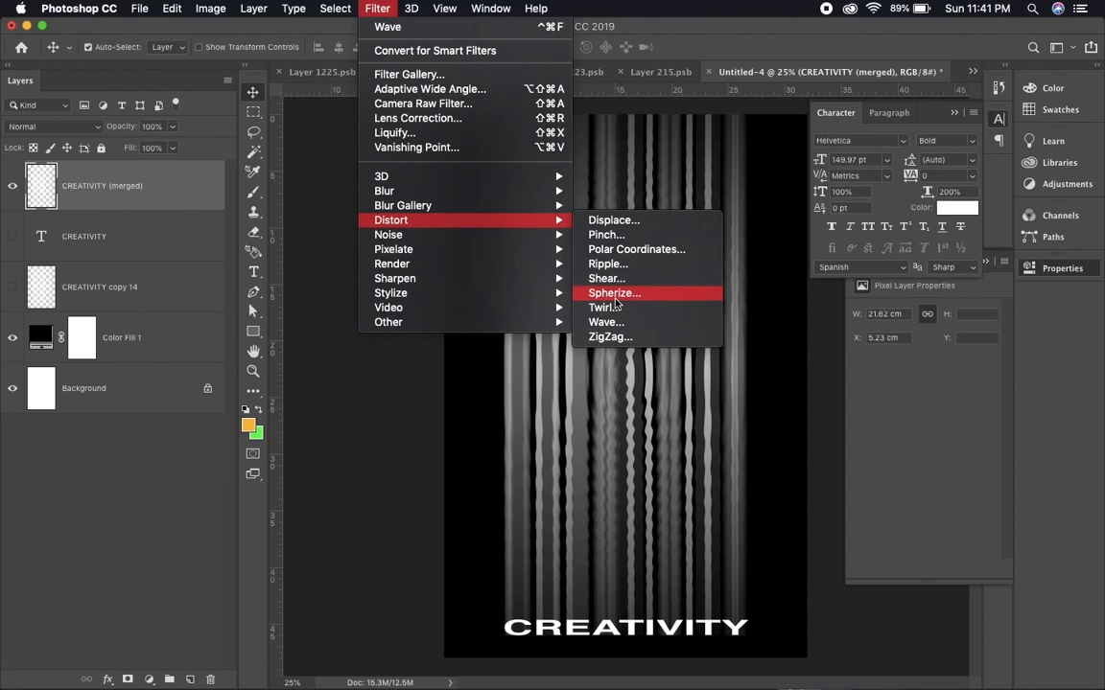
left_click(606, 322)
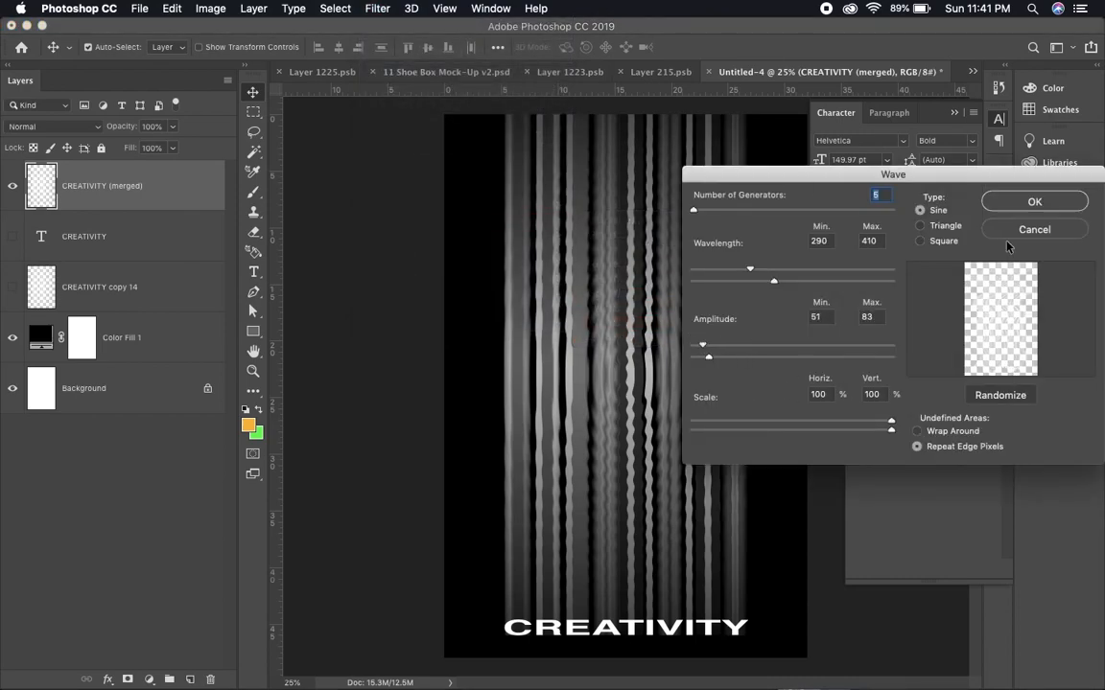
left_click(1026, 203)
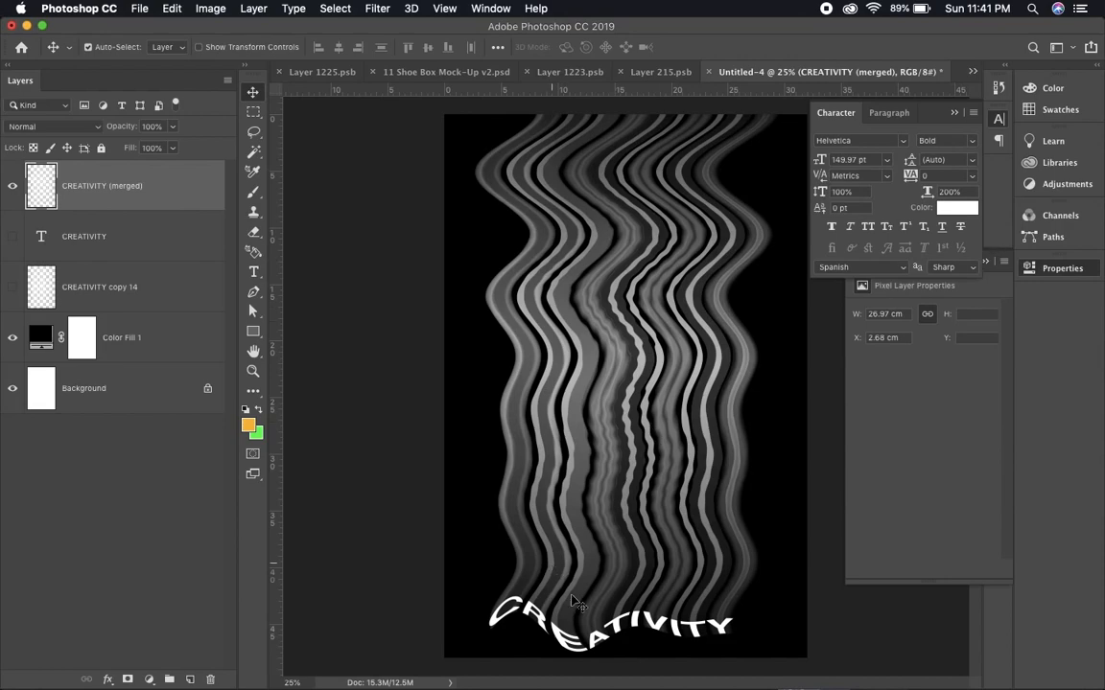
left_click_drag(582, 625, 581, 552)
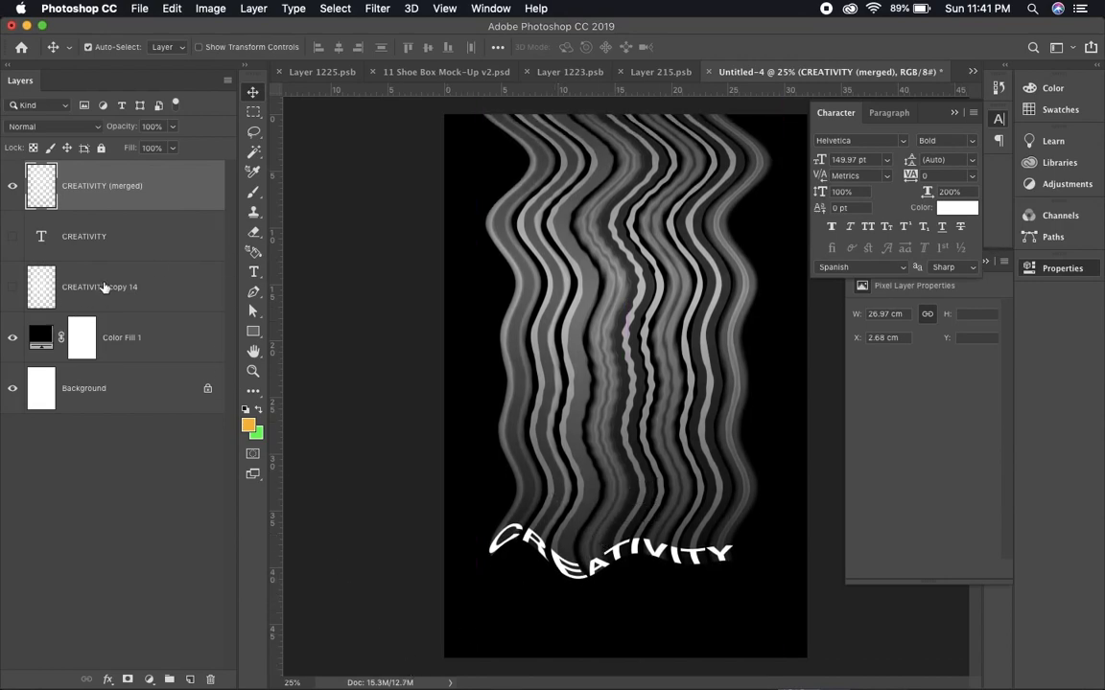
Add a Gradient Map adjustment layer above the merged layer using the Holographic Gradients 13 preset
left_click(139, 255)
left_click(148, 679)
left_click(69, 509)
left_click(149, 679)
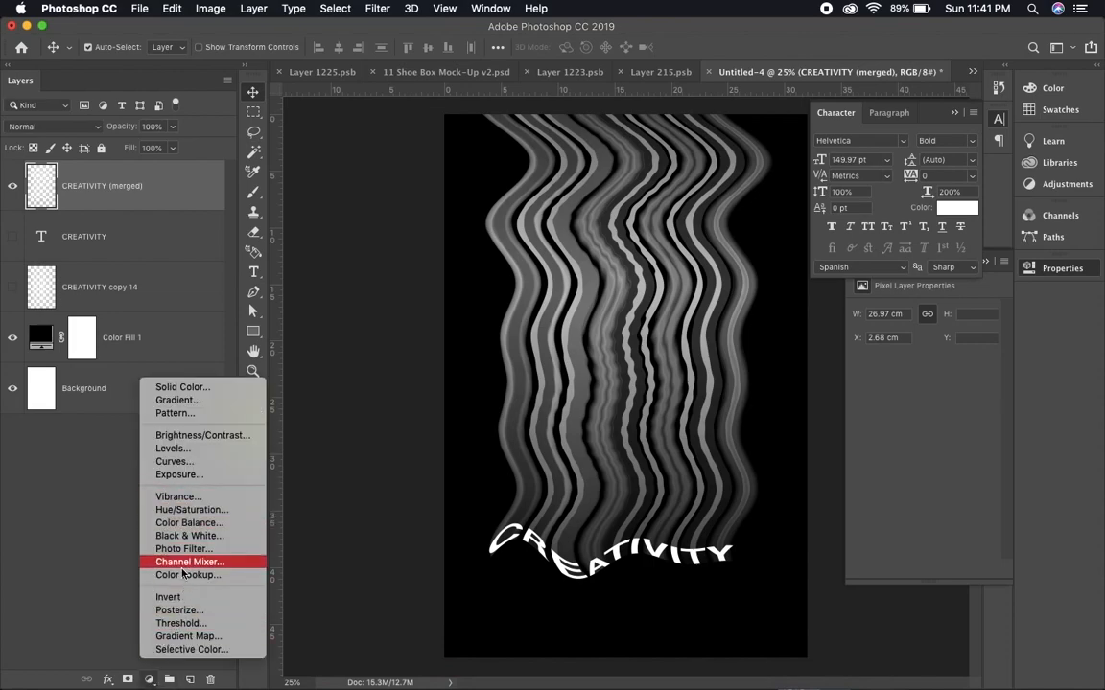
left_click(179, 639)
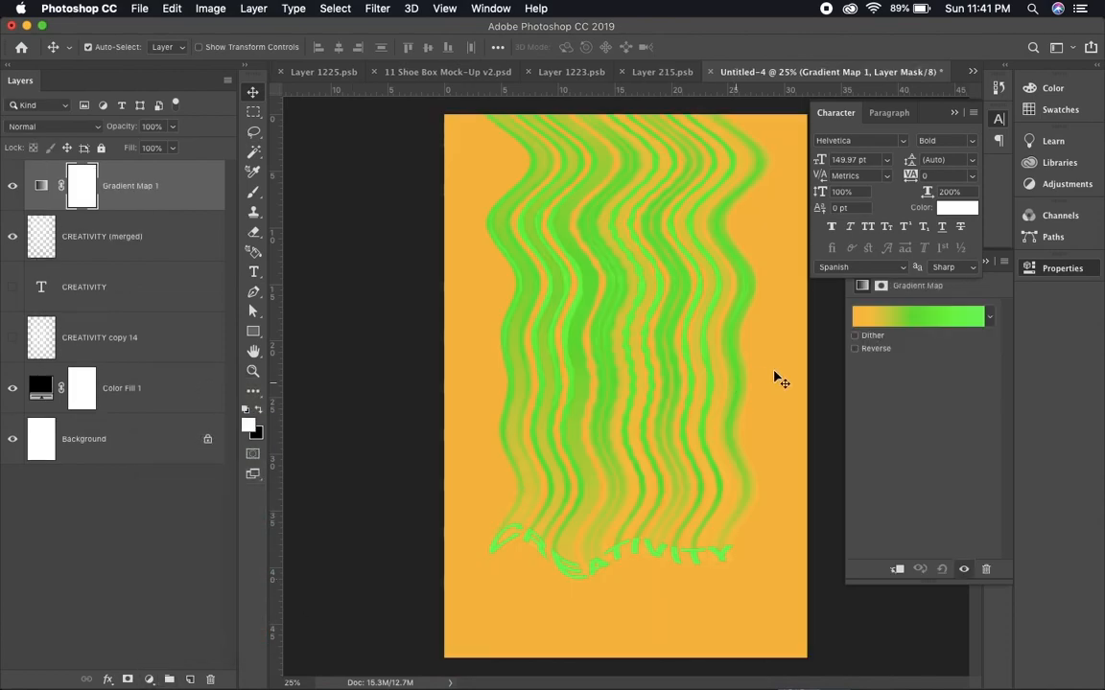
left_click(963, 328)
scroll(822, 173, "down", 1)
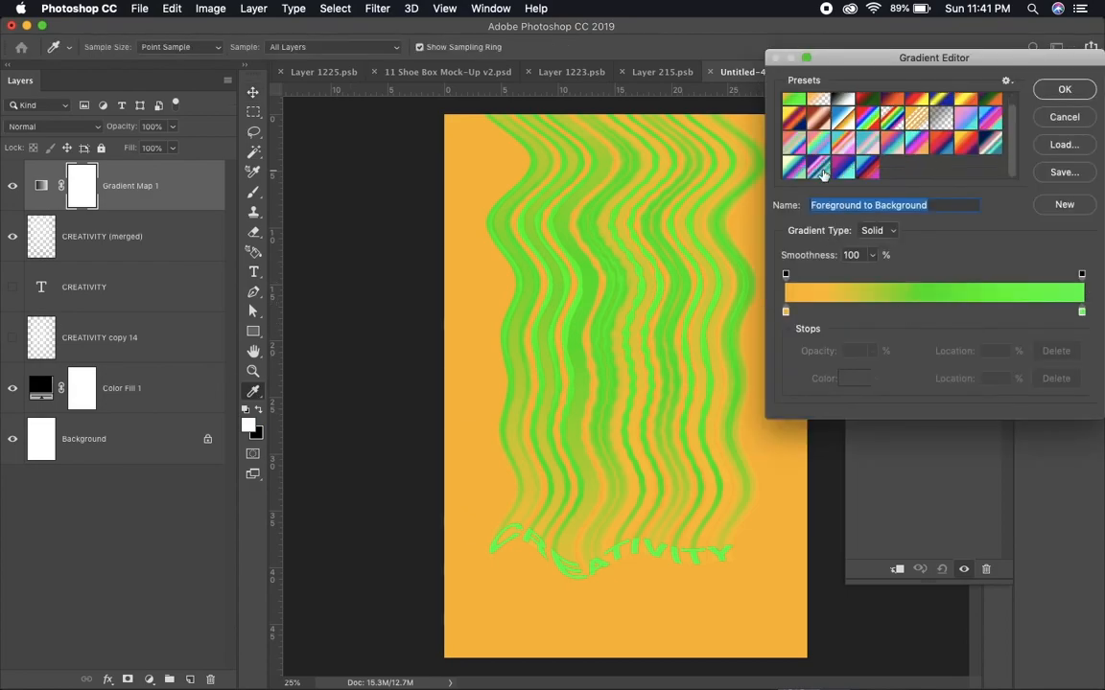
left_click(812, 169)
key("Return")
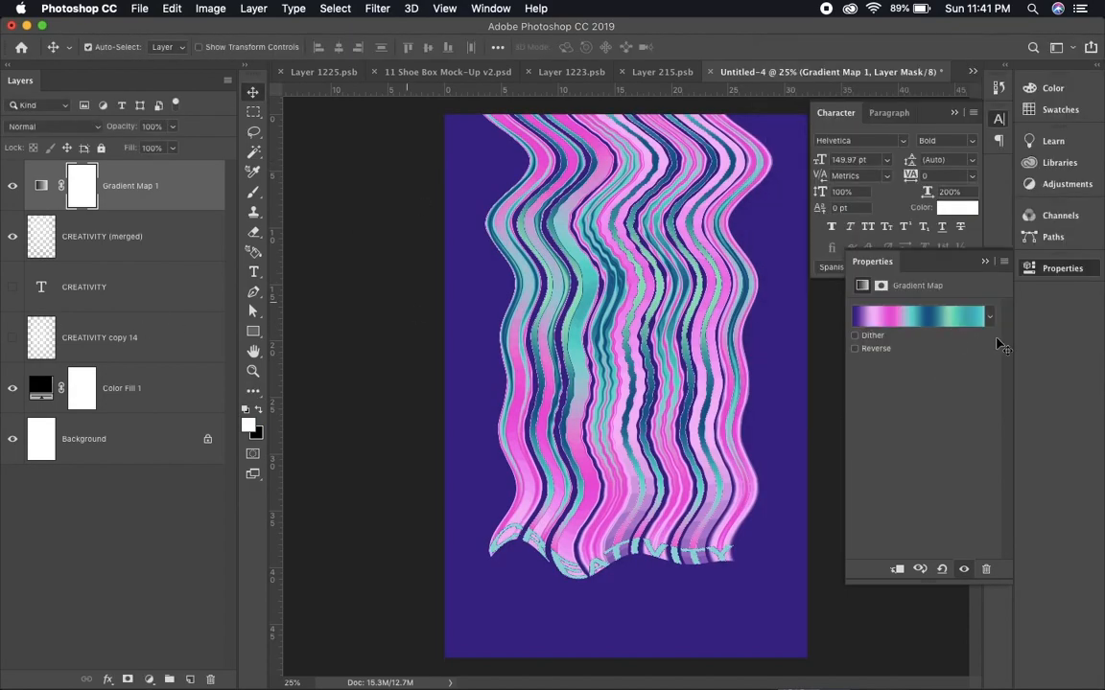
Shift the gradient map's dark blue starting stop inward and place a black color stop at location 0
left_click(866, 318)
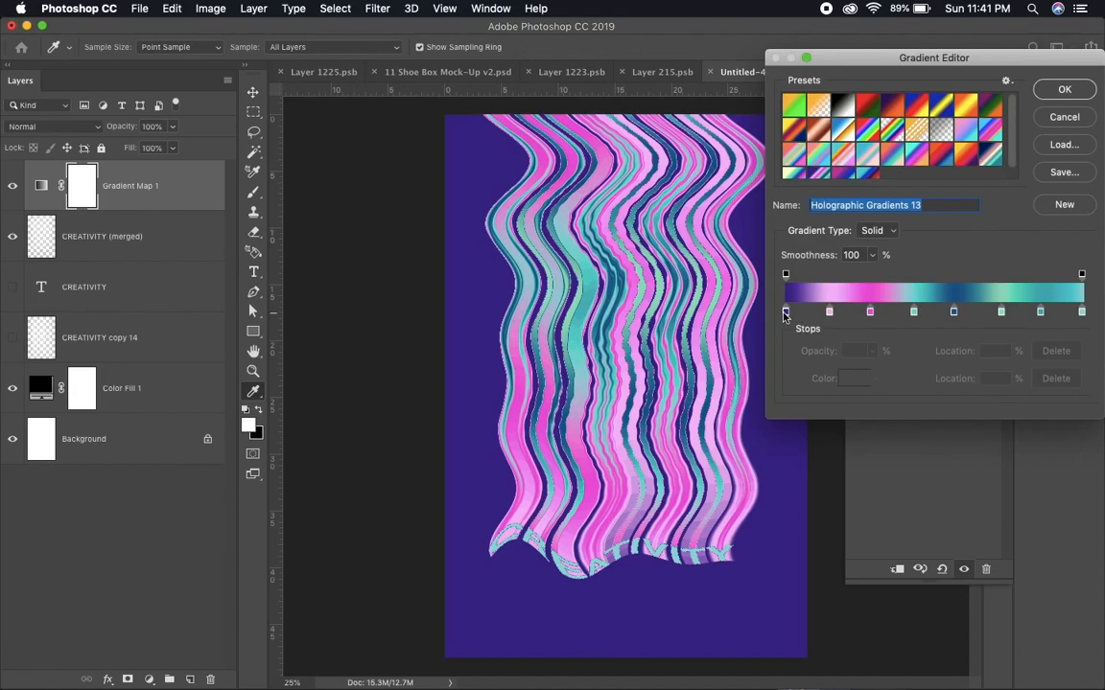
left_click_drag(791, 316, 807, 385)
double_click(789, 314)
left_click_drag(780, 311, 654, 358)
key("Return")
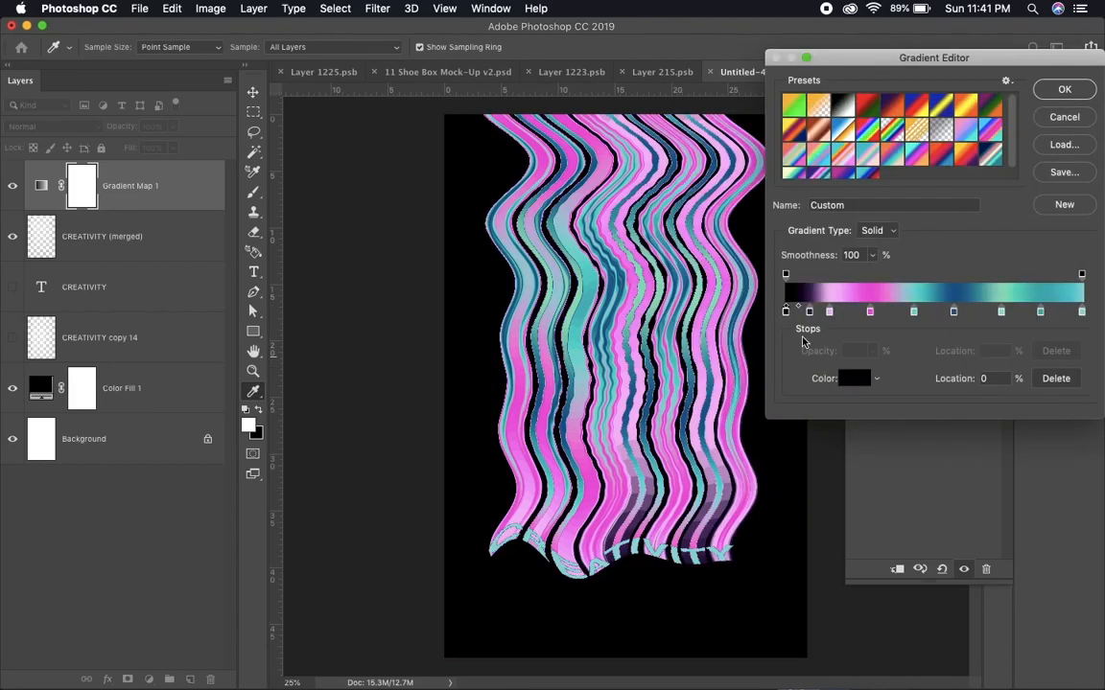
key("Return")
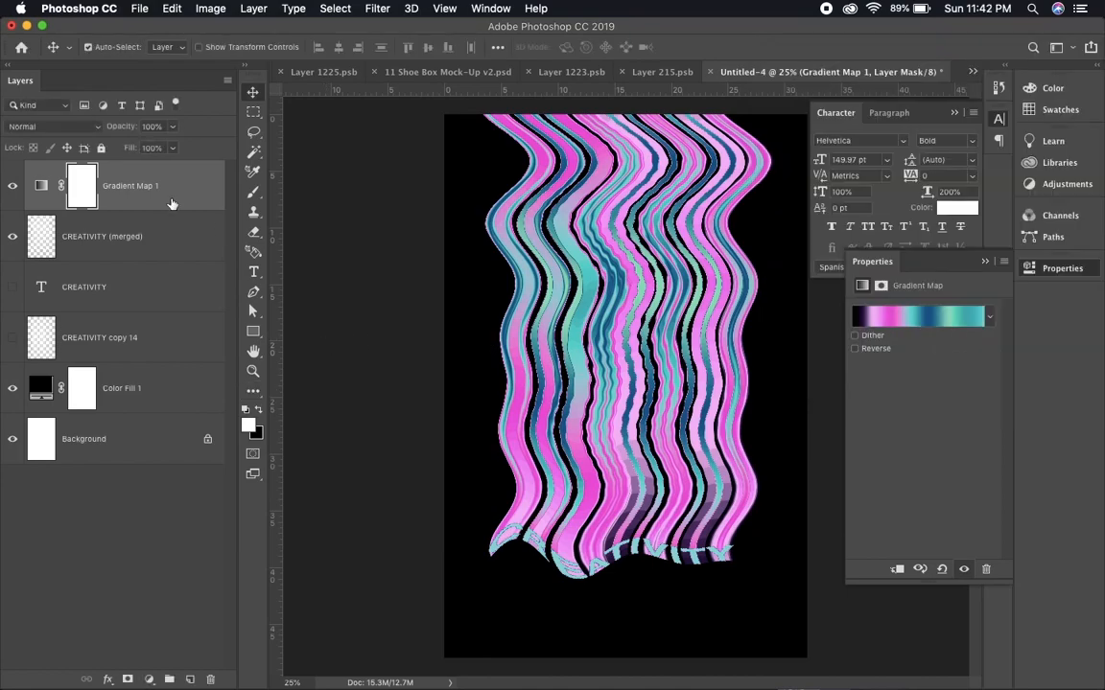
Try the Color blend mode on the Gradient Map layer, and delete that adjustment layer
left_click(60, 125)
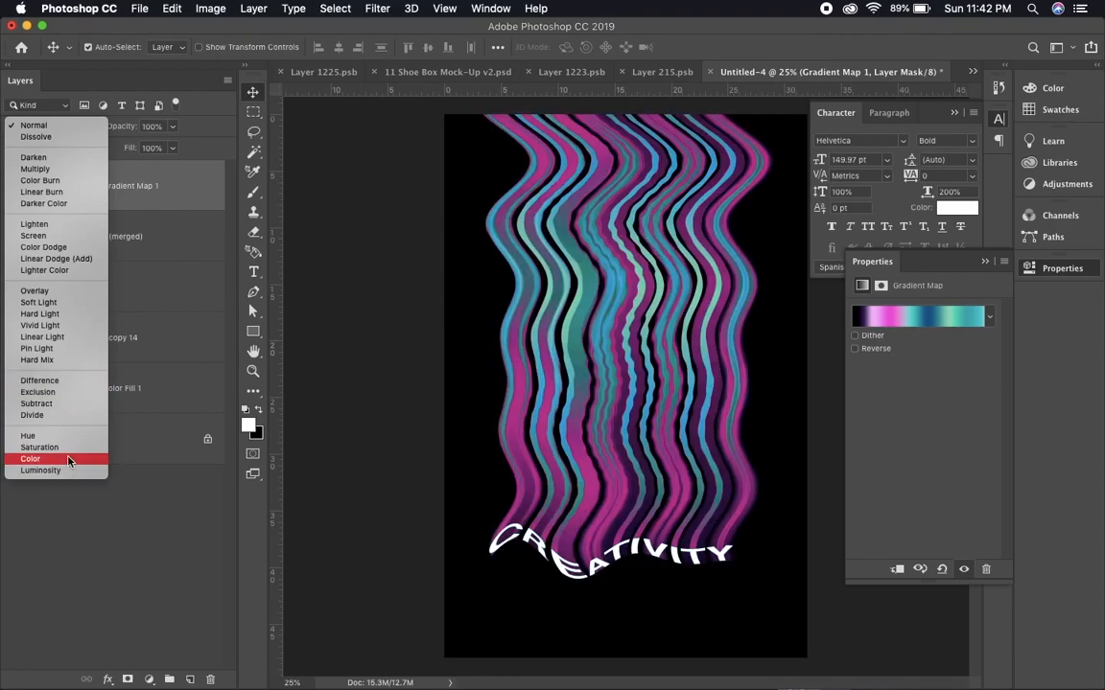
left_click(69, 463)
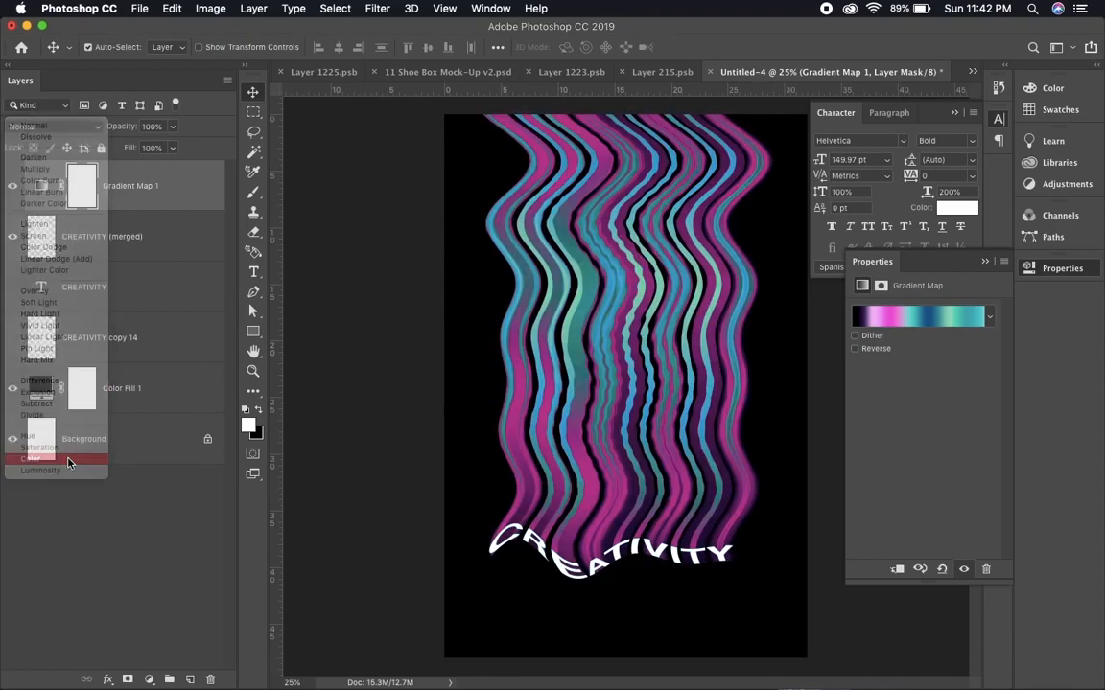
left_click(360, 7)
left_click(36, 231)
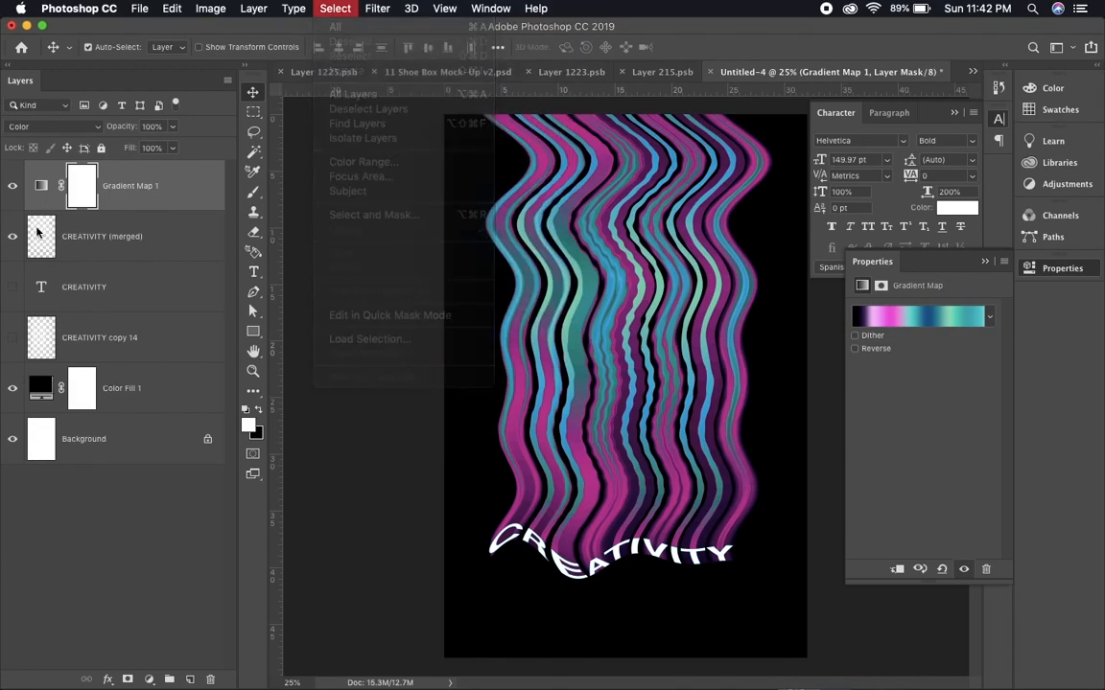
left_click(126, 238)
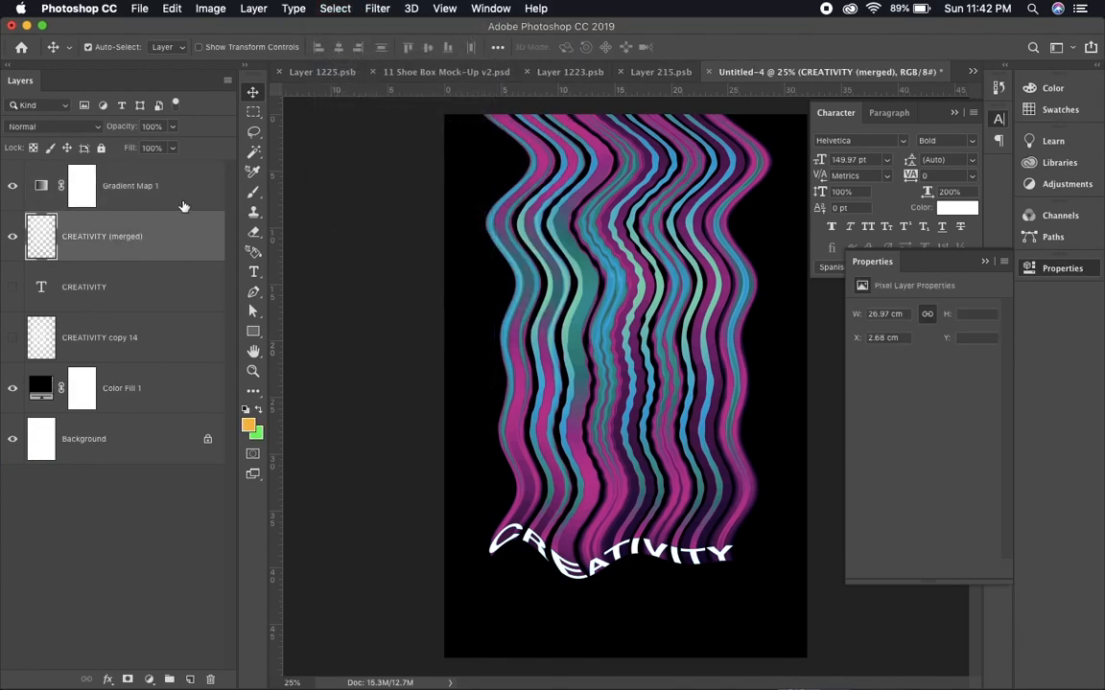
left_click(124, 204)
key("Delete")
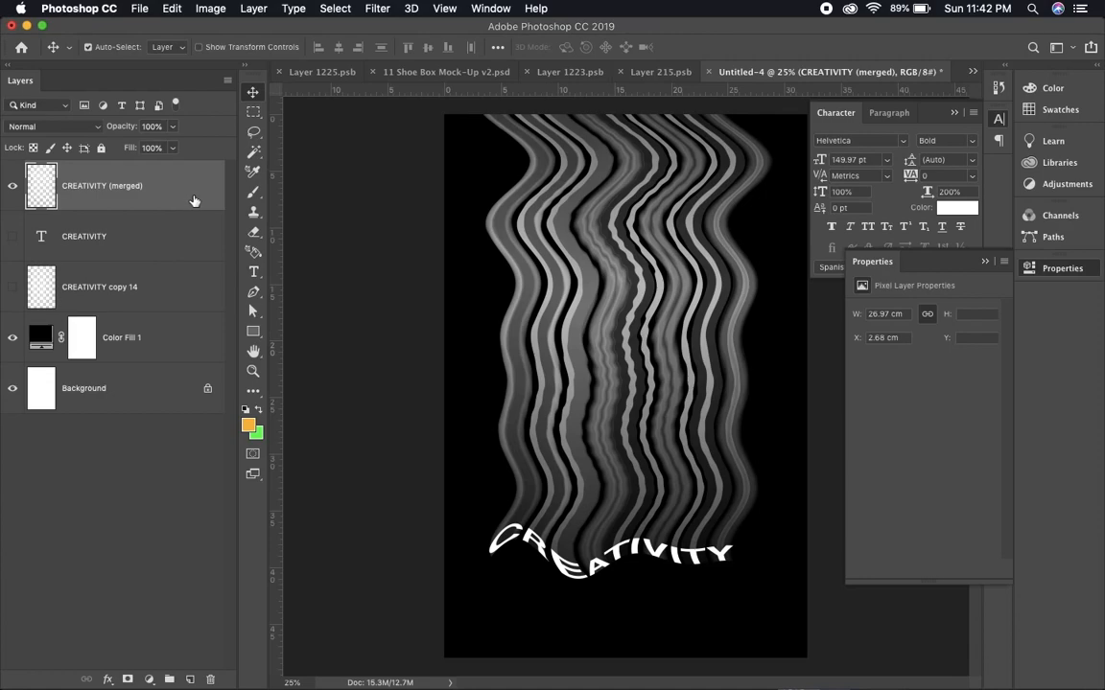
Apply an orange Color Overlay to the merged layer in Normal mode at 100% opacity
double_click(192, 198)
left_click(541, 533)
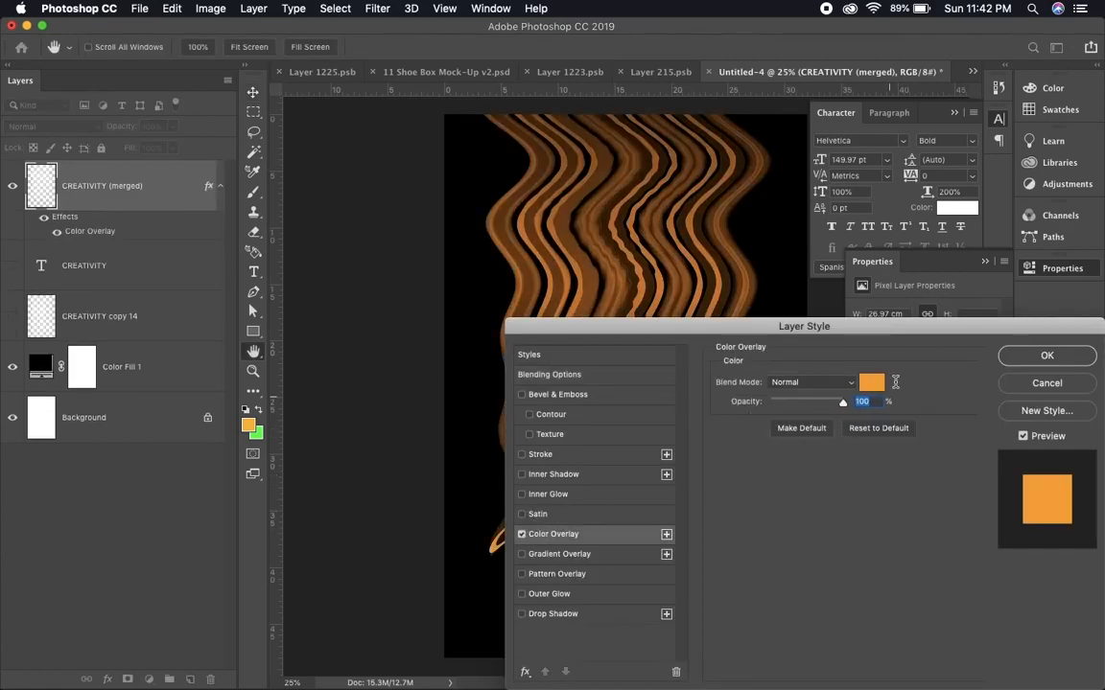
key("Return")
key("super+minus")
key("super+plus")
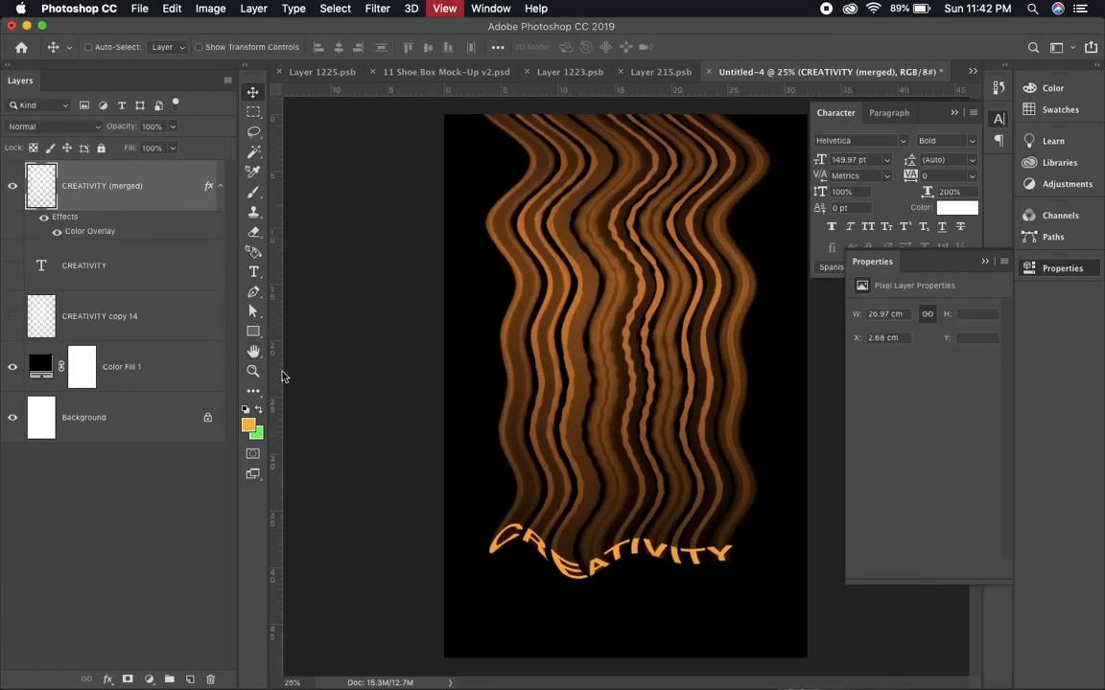
Duplicate the merged layer and restrict the copy's blending to the R channel by switching off G and B
key("super+j")
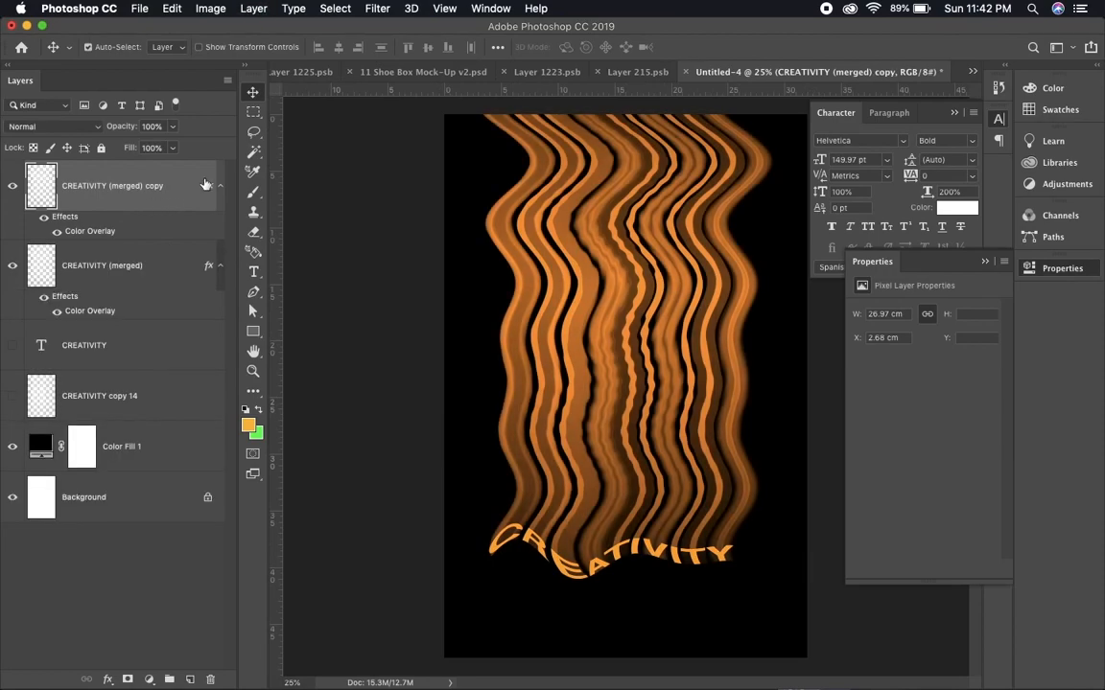
left_click(377, 7)
mouse_move(518, 191)
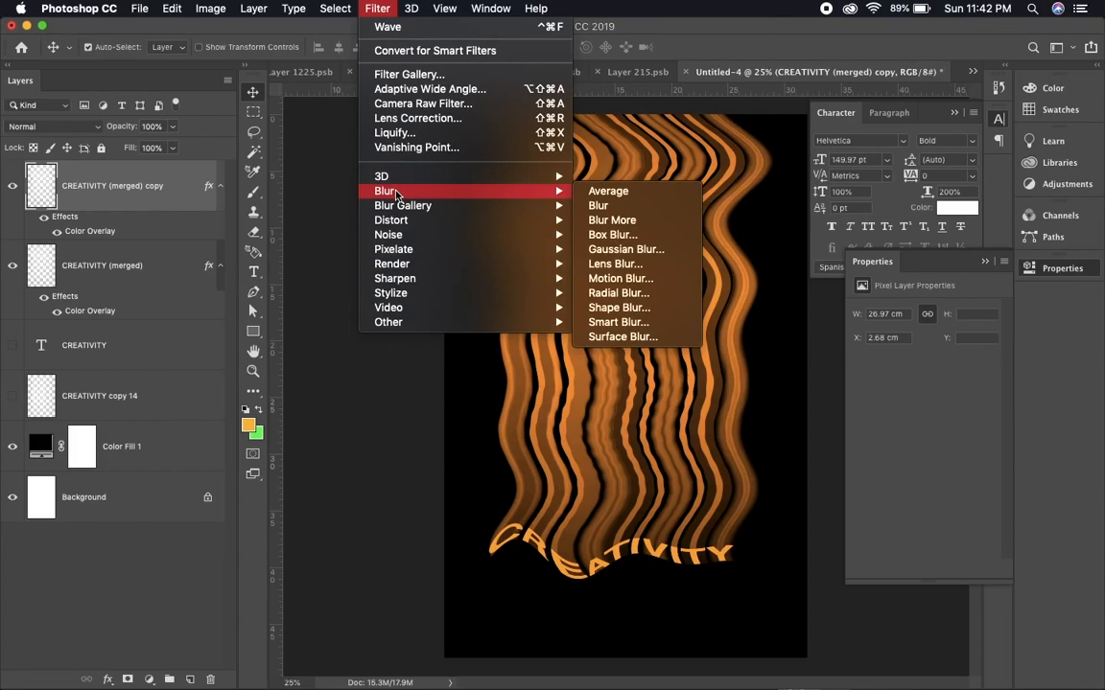
key("Escape")
double_click(148, 203)
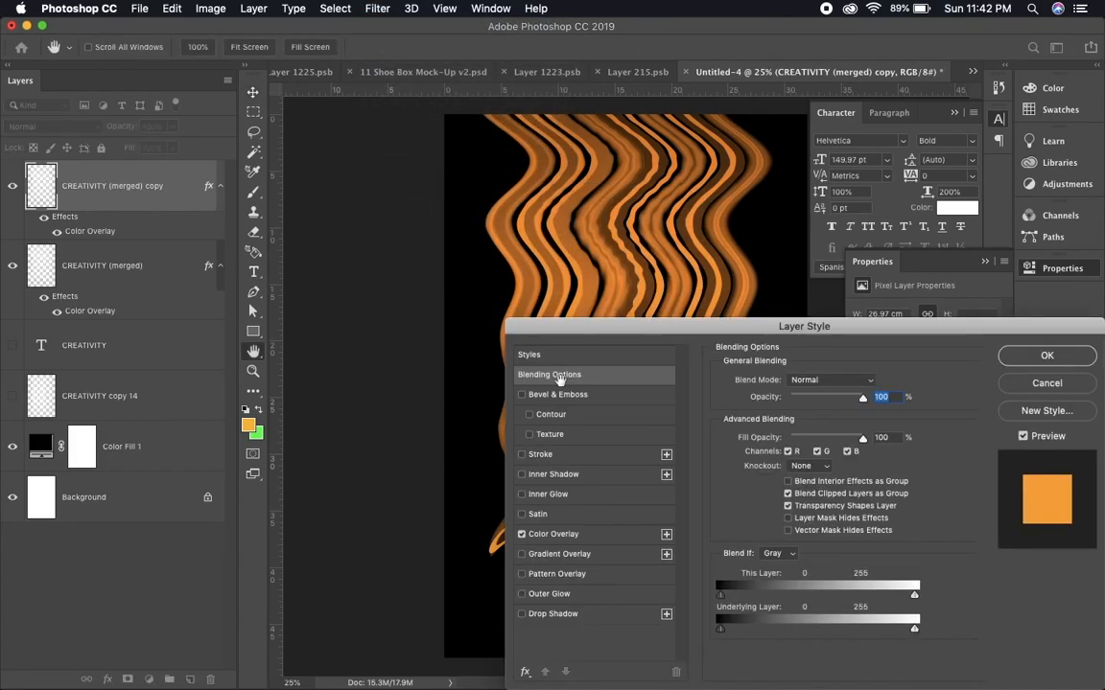
left_click(817, 452)
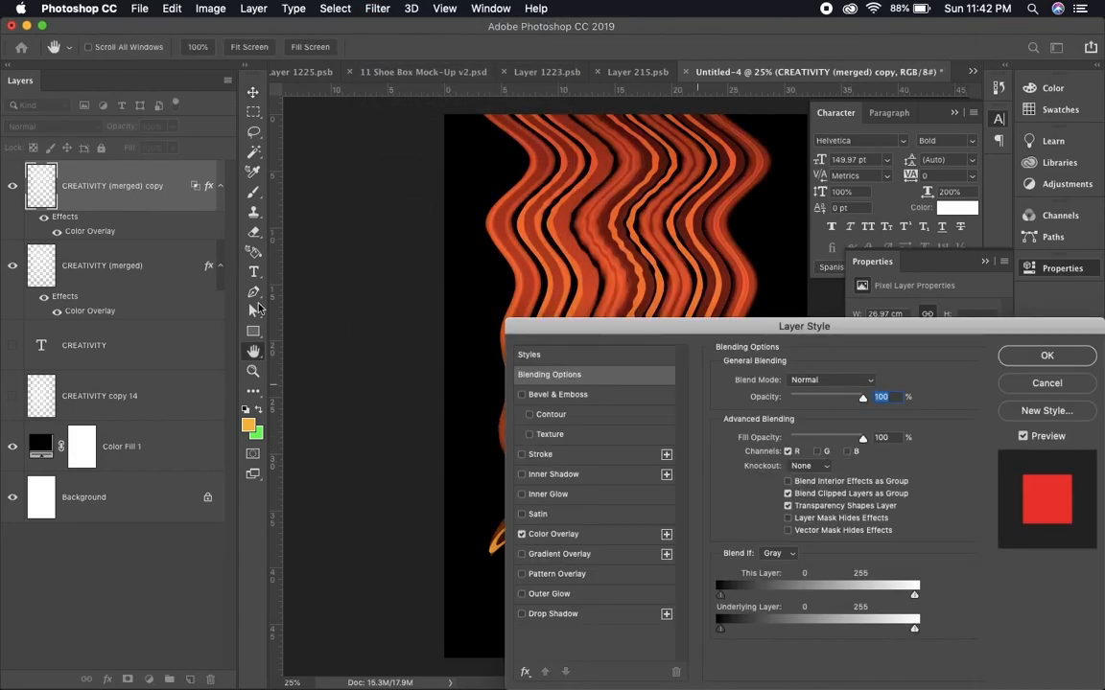
key("Escape")
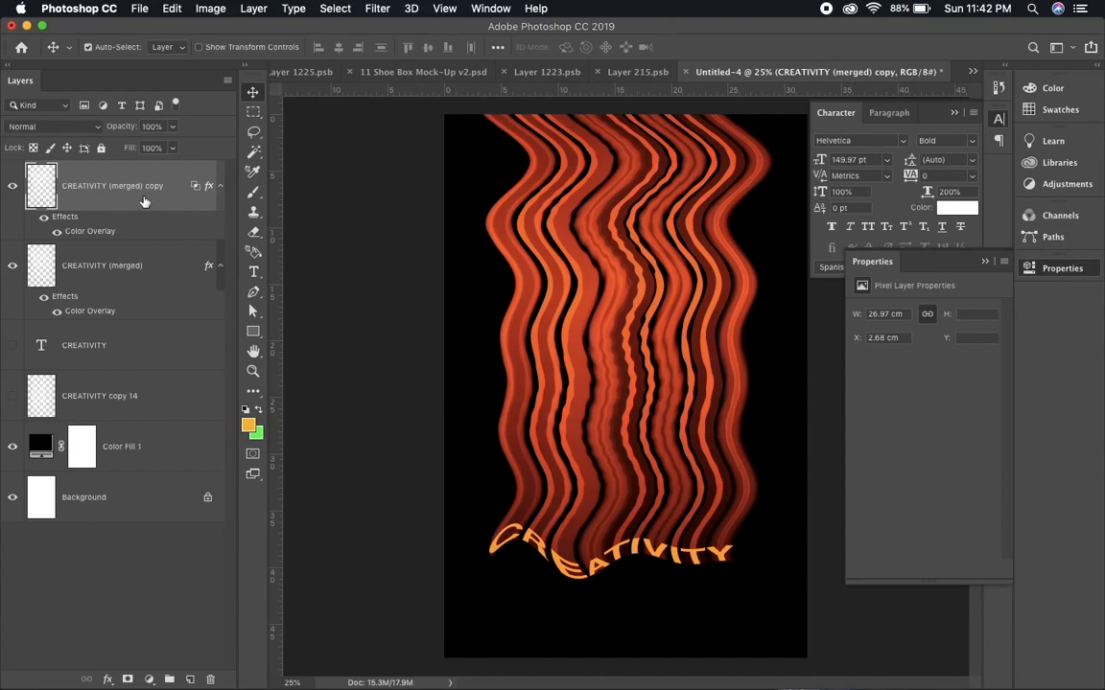
right_click(144, 202)
key("Escape")
Try a Shear distortion with an S-shaped curve and Wrap Around on the red copy, shift it sideways, and undo both changes
left_click(377, 8)
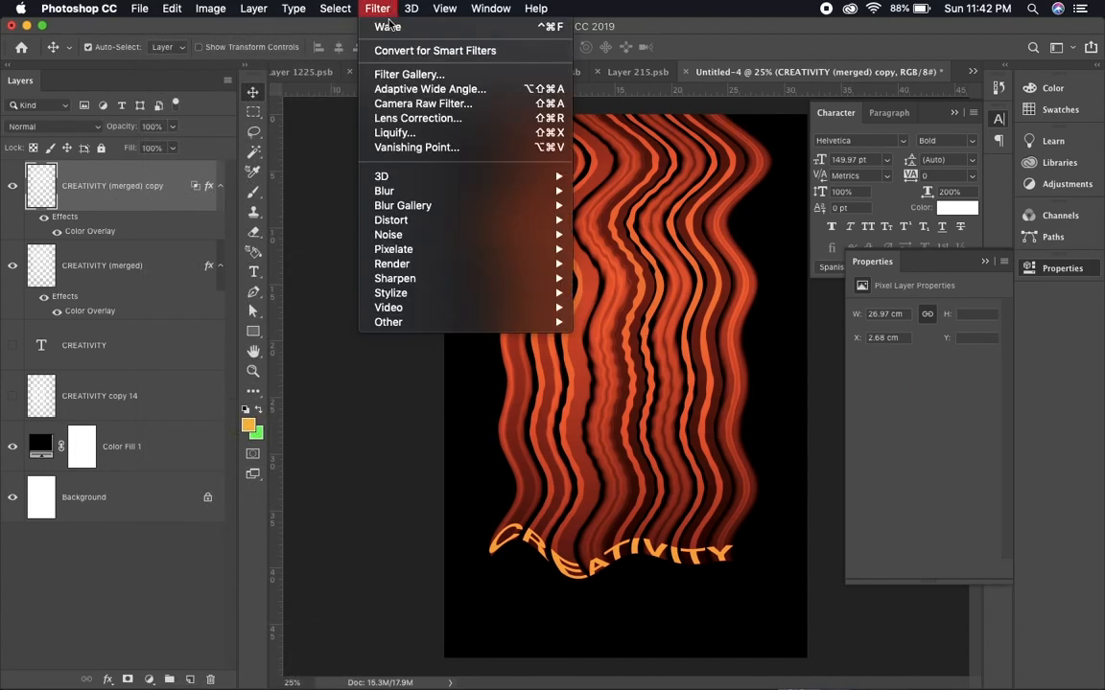
mouse_move(391, 227)
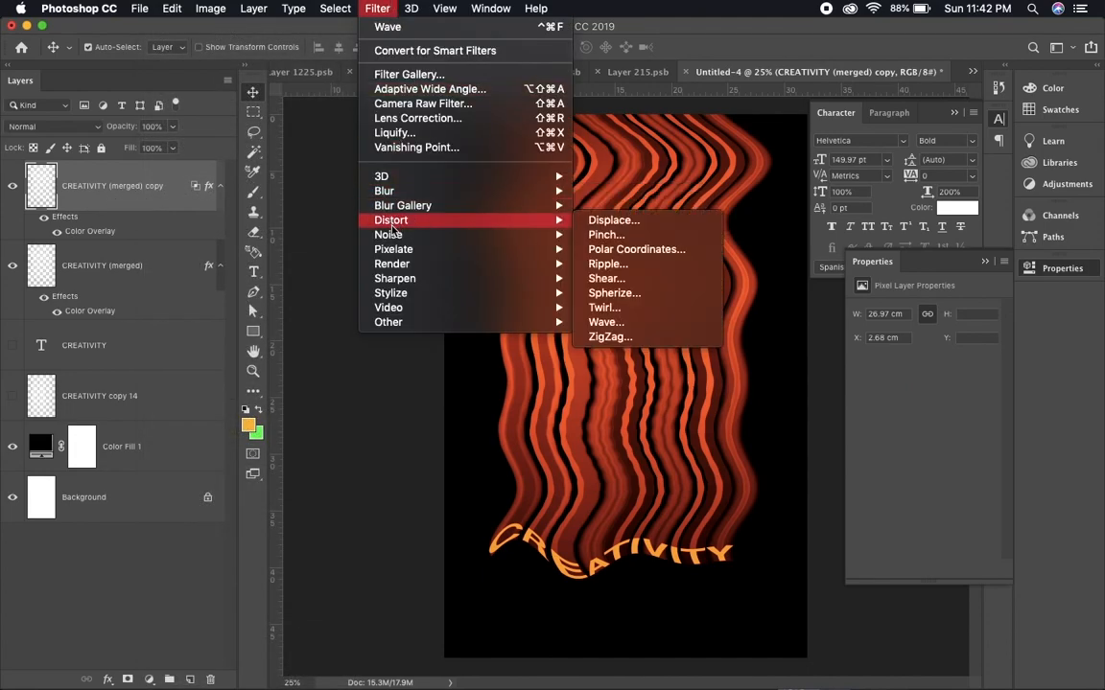
left_click(605, 278)
left_click_drag(486, 221, 488, 192)
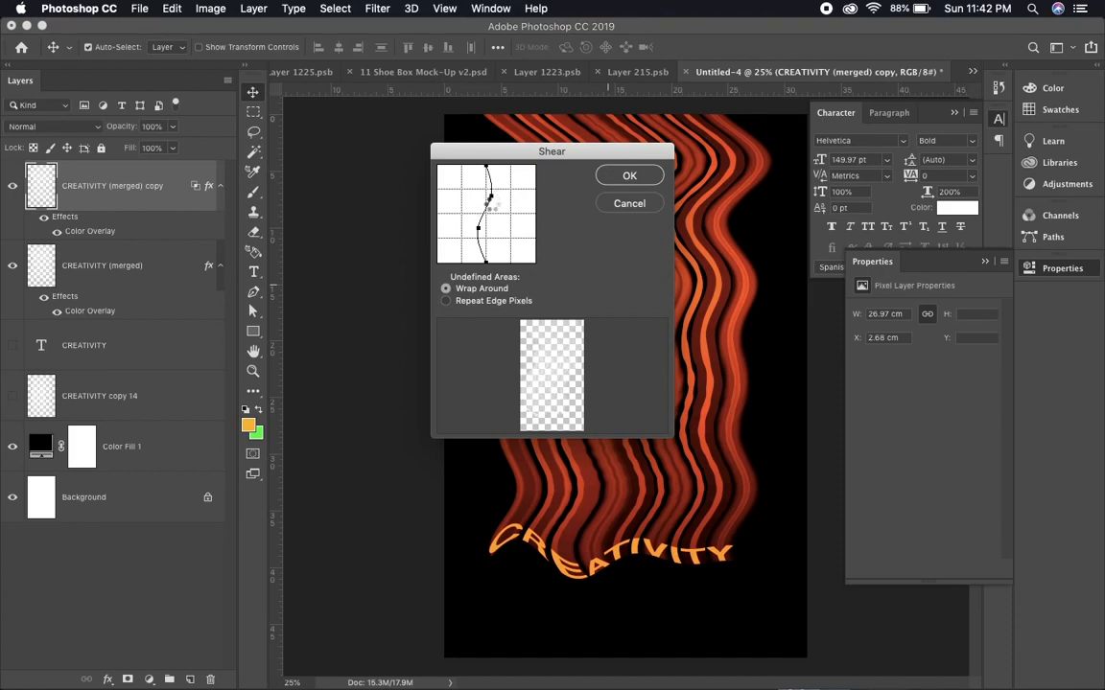
key("Return")
left_click_drag(491, 357, 544, 345)
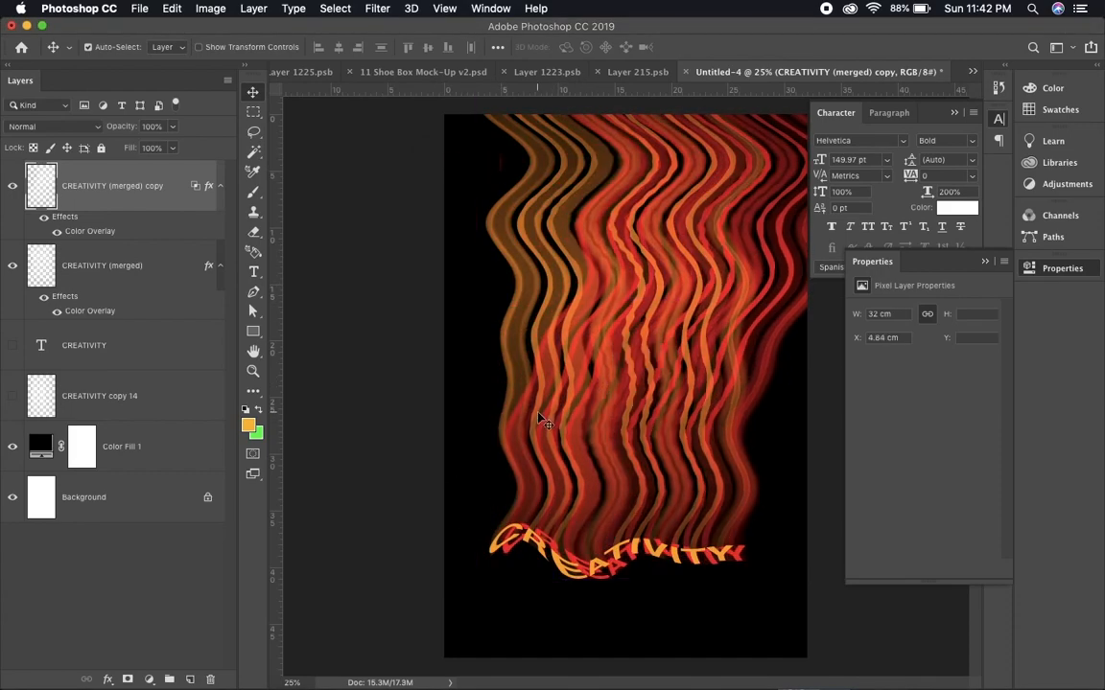
key("super+alt+z")
key("super+alt+z")
Apply a Pond Ripples ZigZag distortion with amount 10 and 20 ridges to the red copy, and nudge it slightly left
left_click(374, 8)
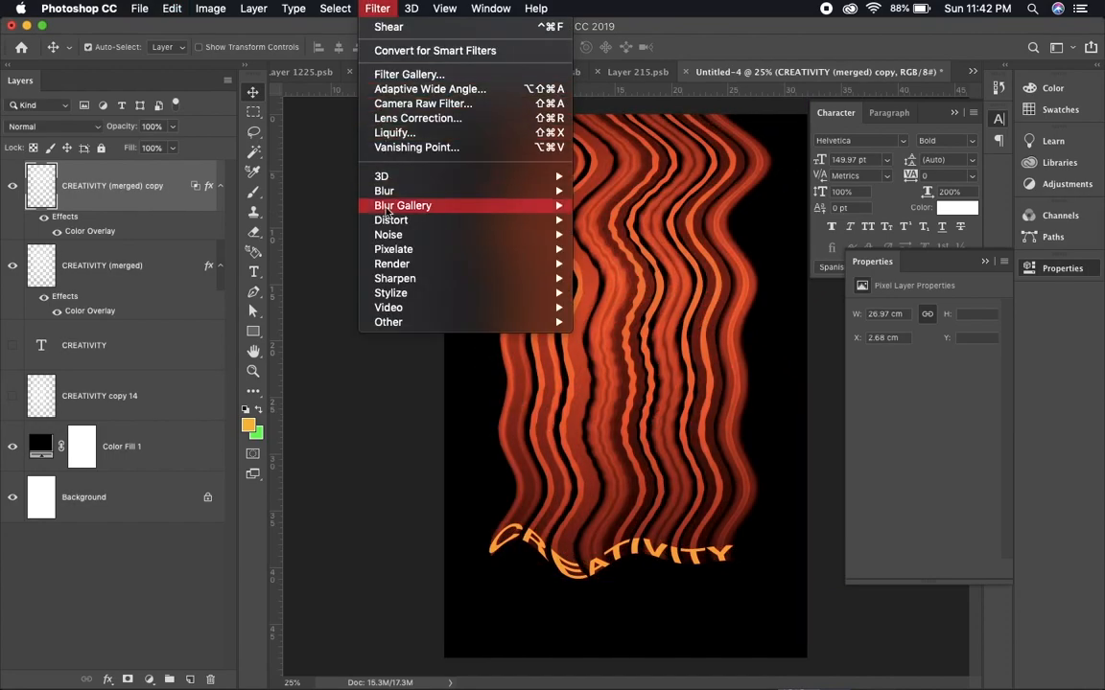
mouse_move(406, 245)
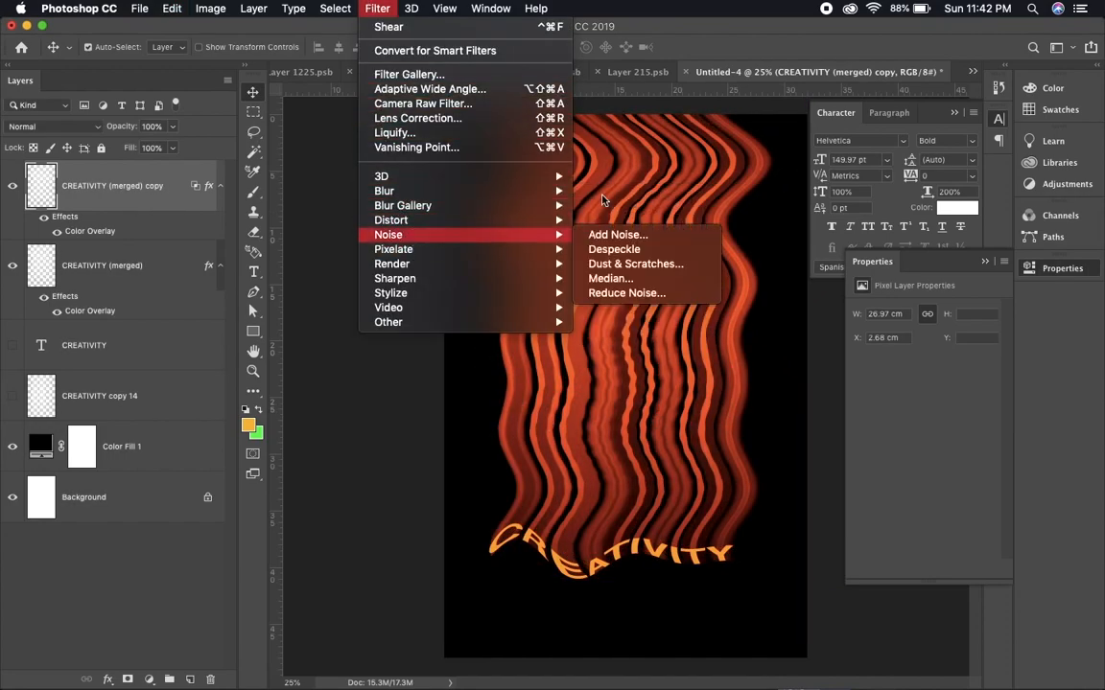
mouse_move(436, 221)
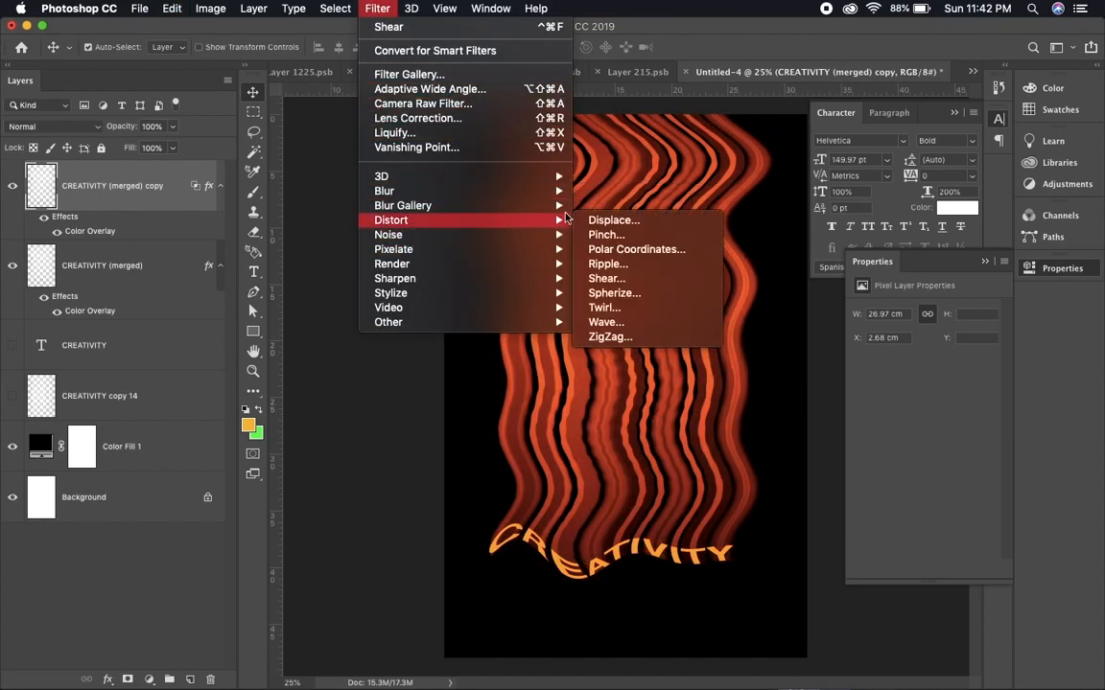
left_click(609, 337)
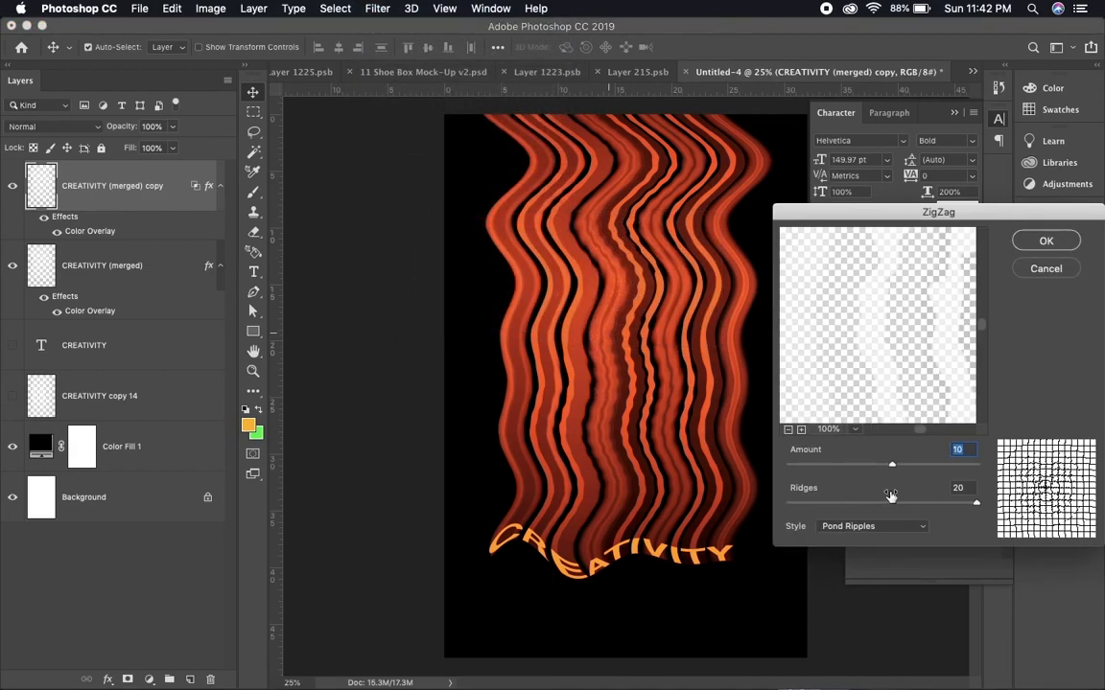
key("Return")
key("shift+Left")
key("shift+Left")
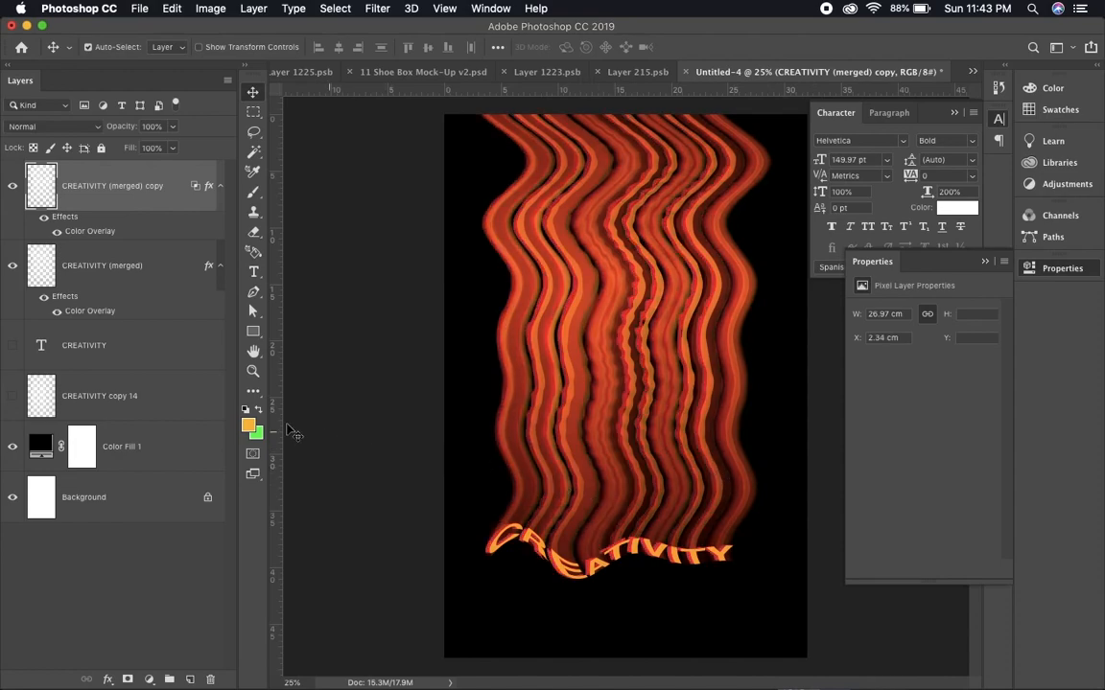
Add a Gradient Map adjustment layer above the red copy and set its blend mode to Overlay
left_click(148, 679)
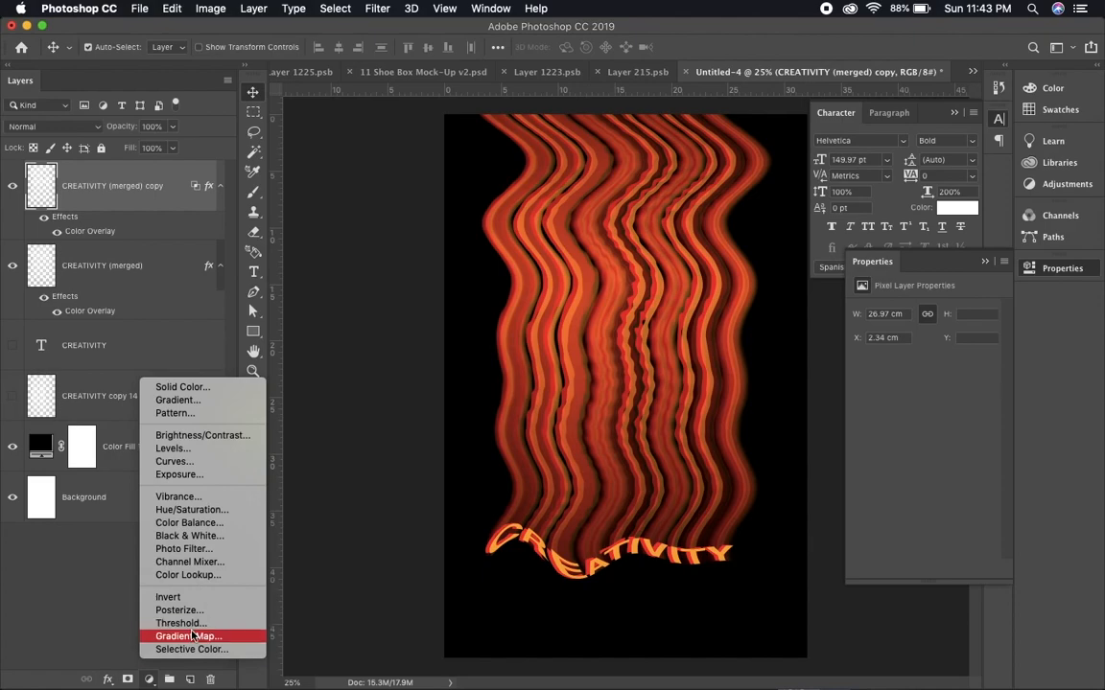
left_click(191, 635)
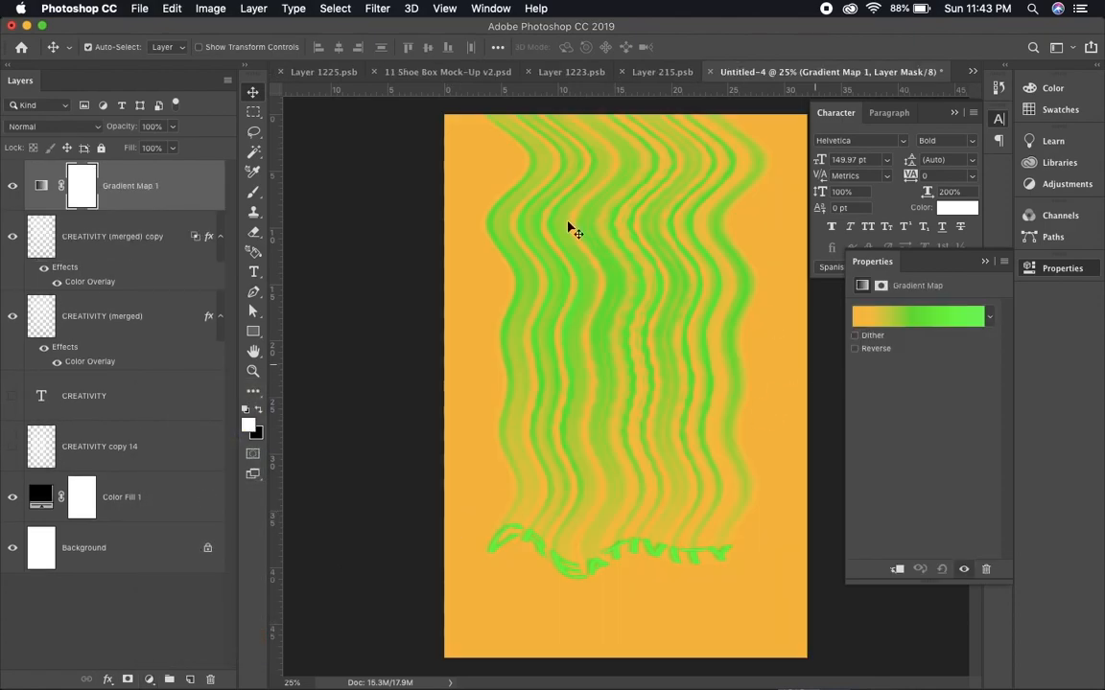
left_click(71, 121)
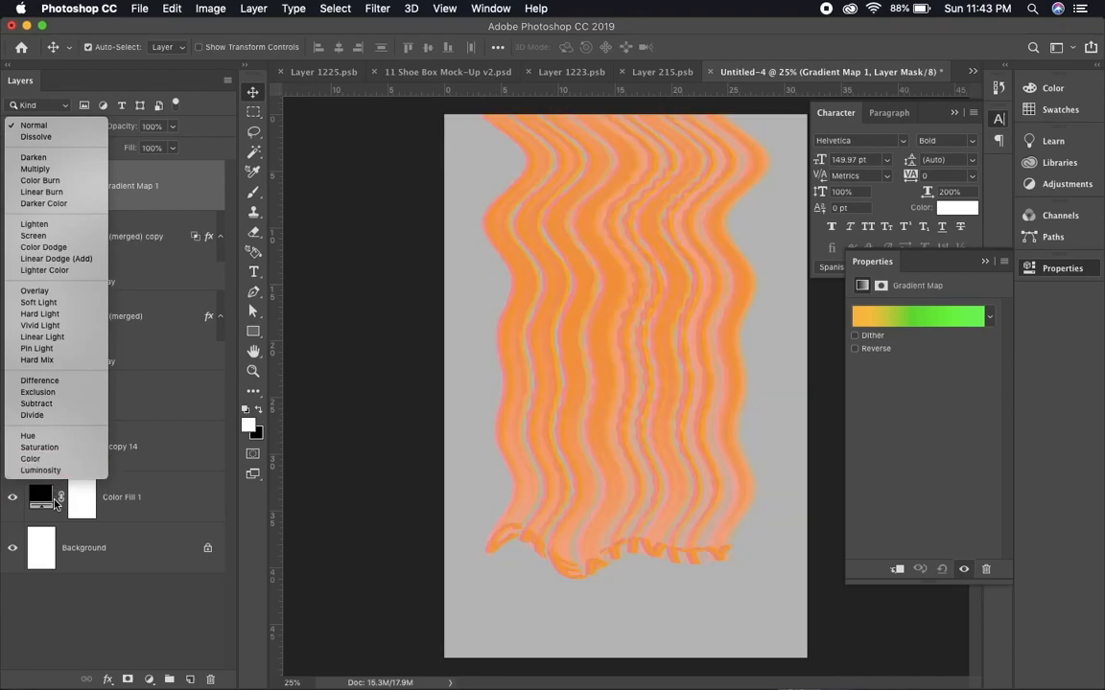
left_click(35, 291)
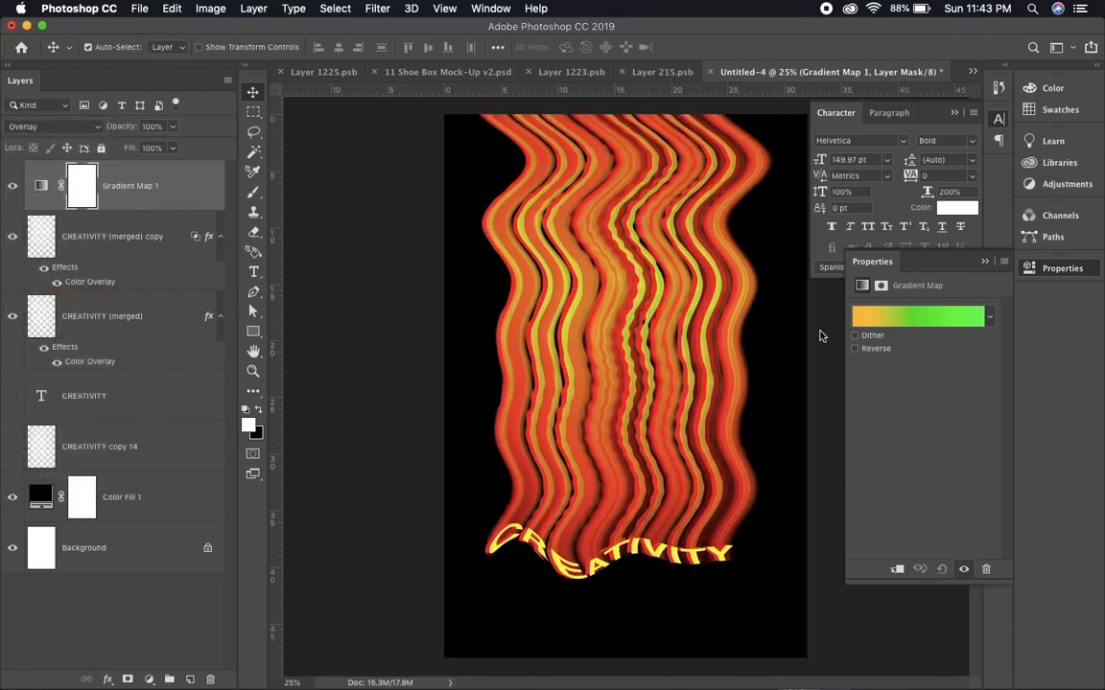
Try gradient presets such as Holographic Gradients 15, Holographic Gradients 12, Copper and Transparent Stripes on the Gradient Map layer
left_click(916, 316)
left_click(850, 151)
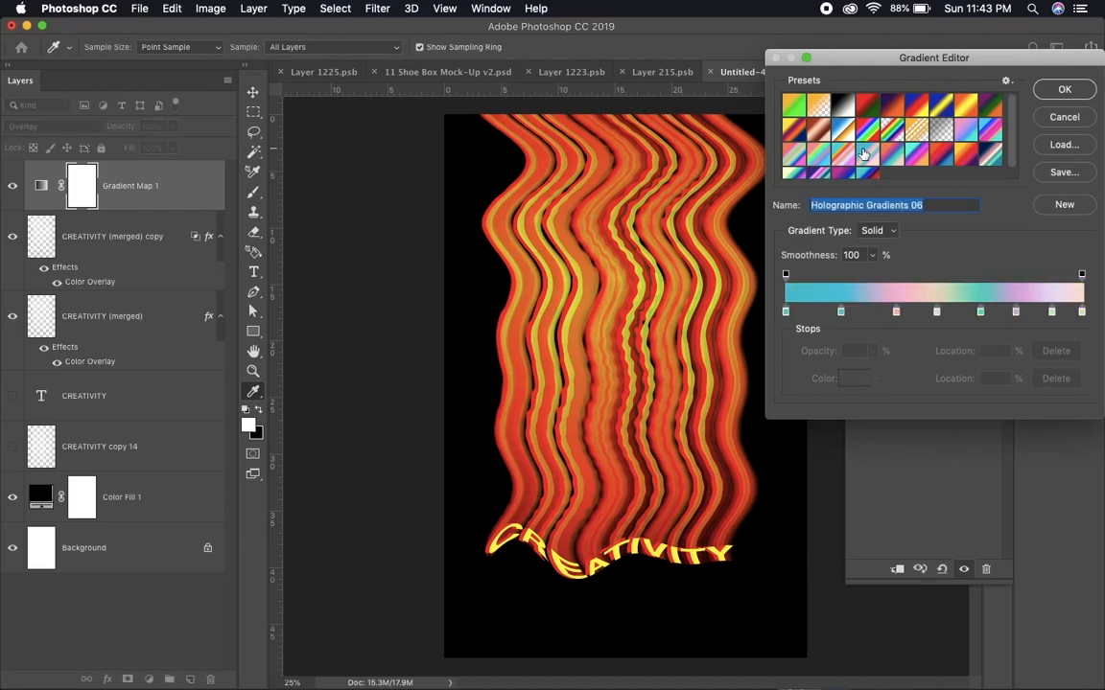
left_click(842, 165)
left_click(872, 177)
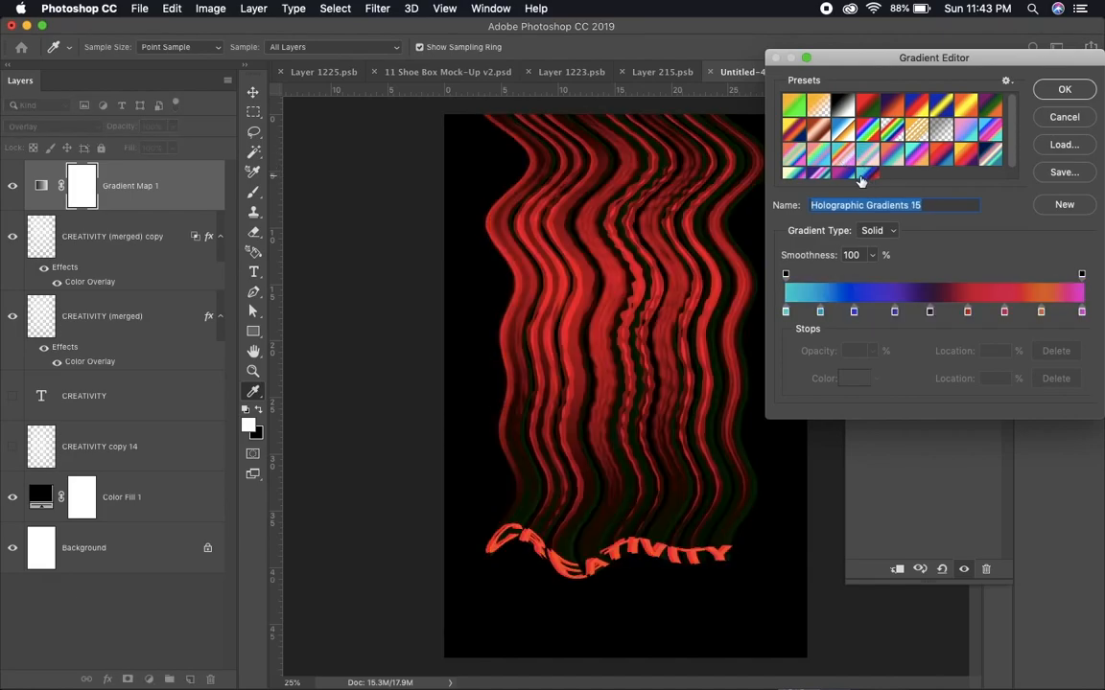
left_click(845, 176)
left_click(803, 176)
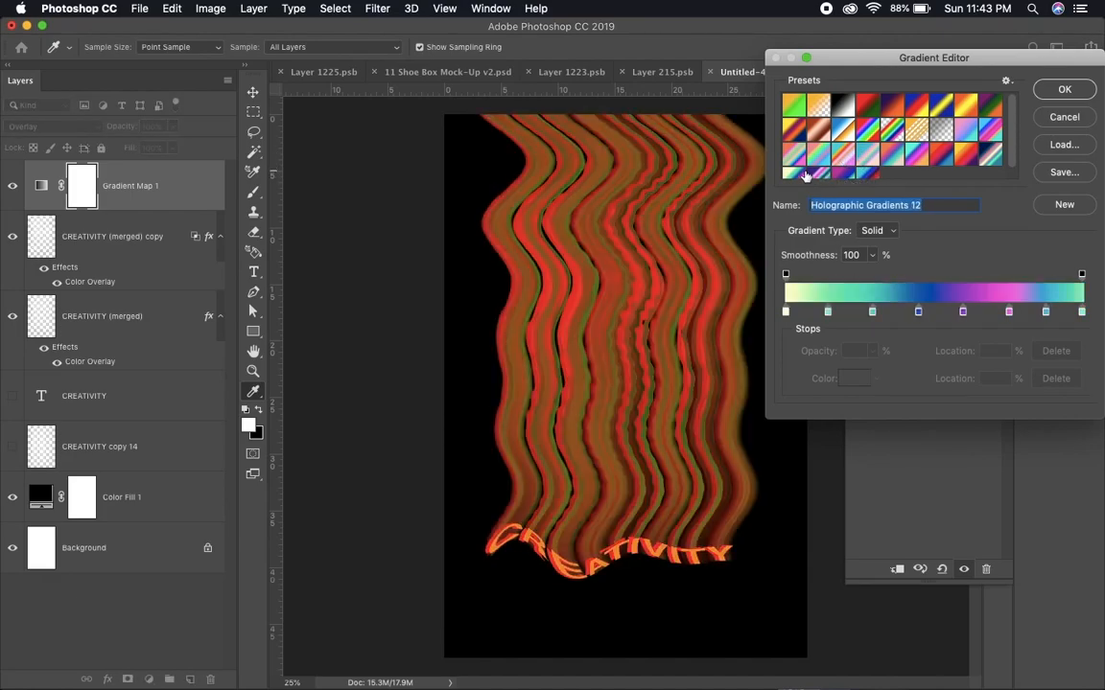
left_click(816, 129)
left_click(793, 127)
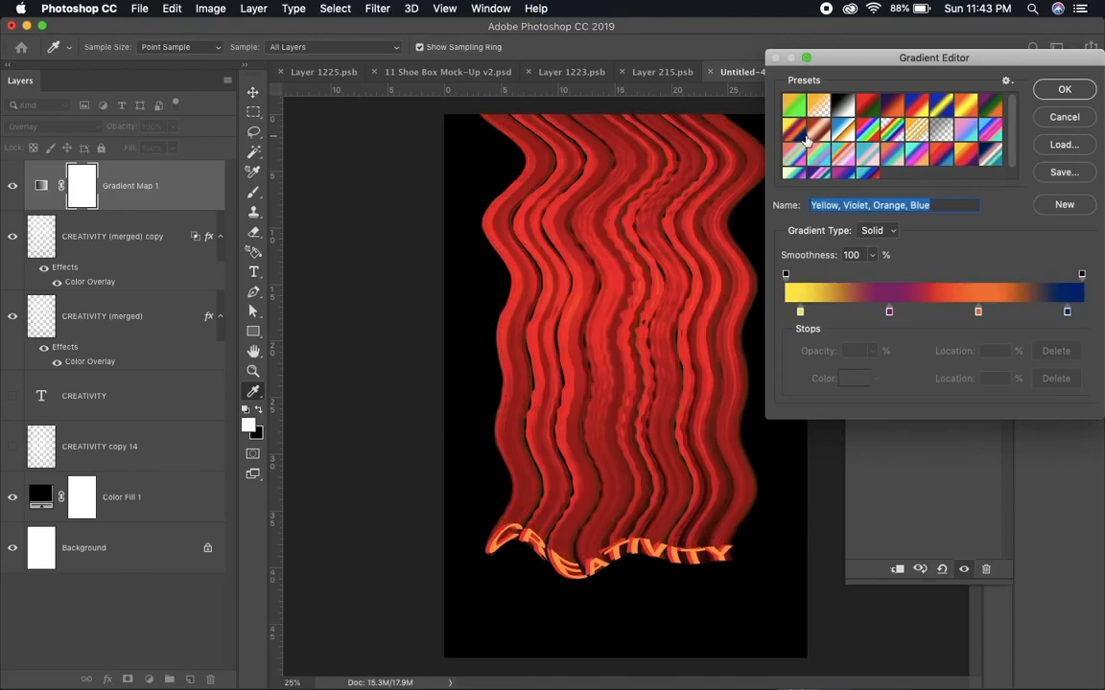
left_click(812, 136)
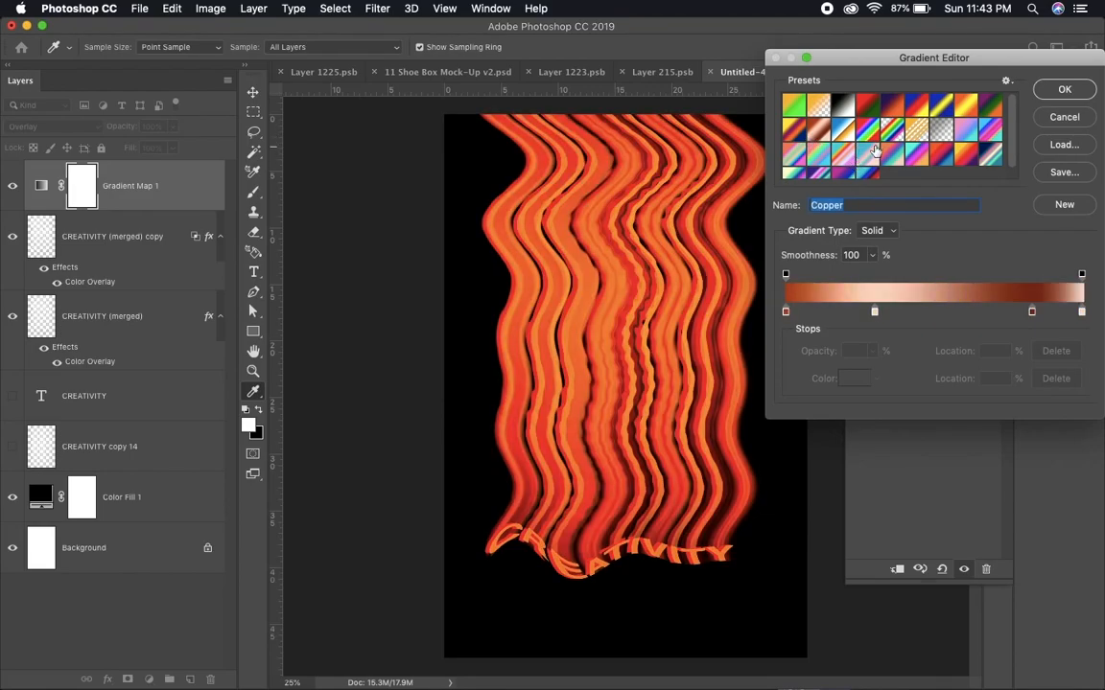
left_click(870, 131)
left_click(916, 131)
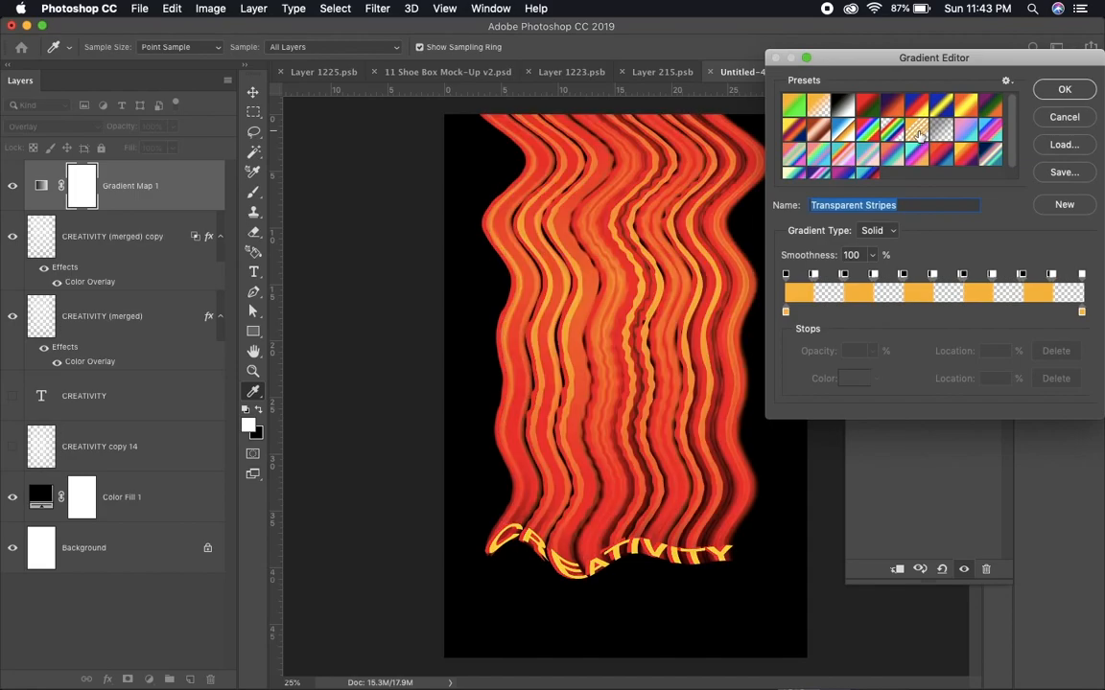
Compare Holographic Gradients 02 and 01 on the Gradient Map layer, and apply the Holographic Gradients 01 preset
left_click(965, 135)
left_click(983, 140)
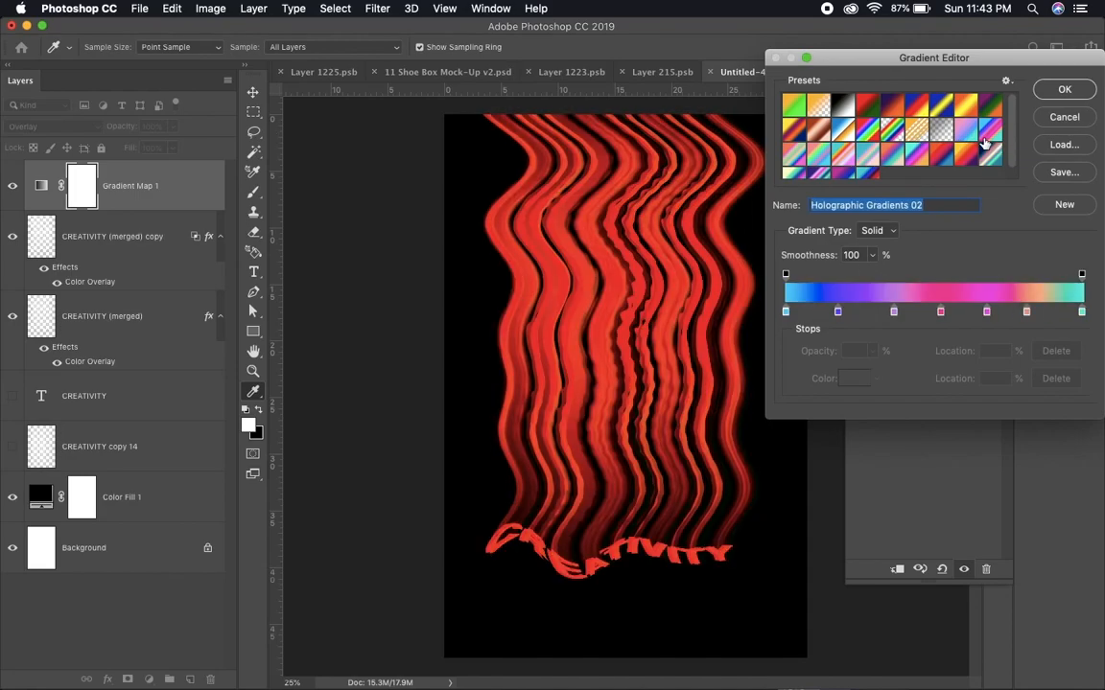
left_click(965, 134)
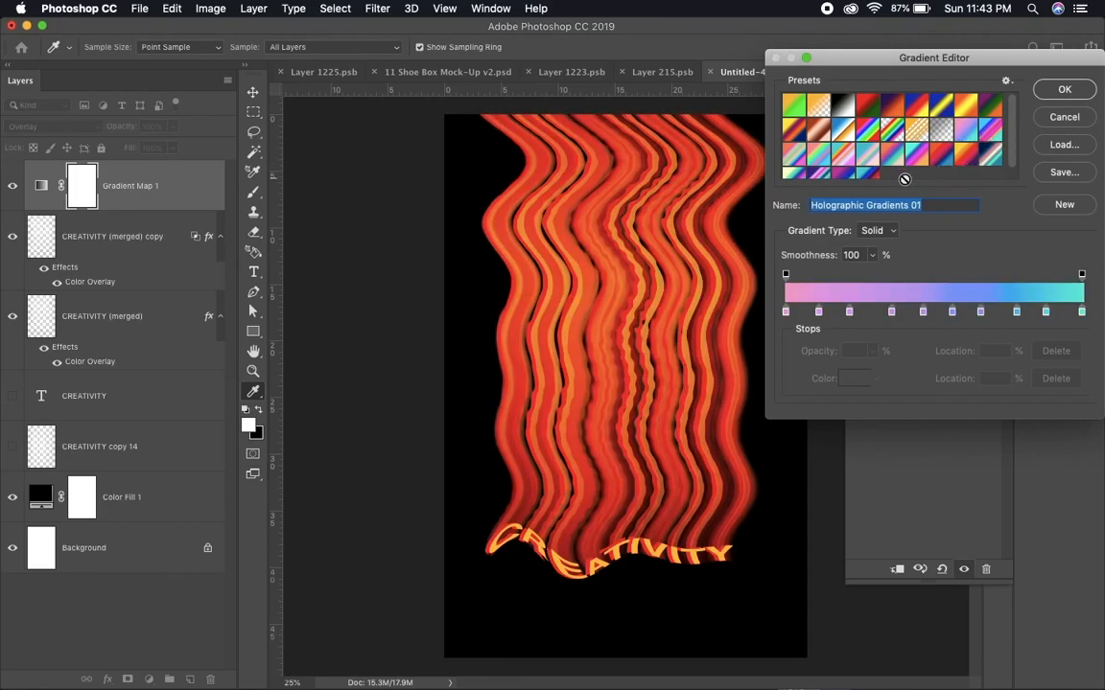
key("Return")
key("v")
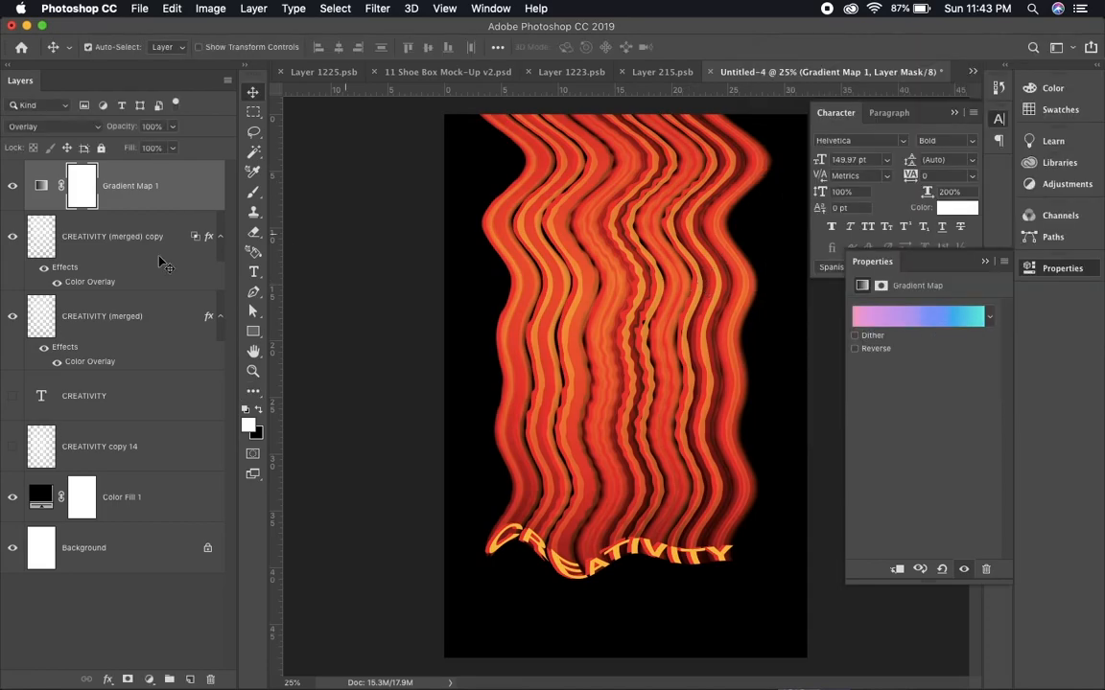
Duplicate the red copy and apply a Gaussian Blur with a 147.1-pixel radius to the duplicate
left_click(113, 239)
key("super+j")
left_click(336, 9)
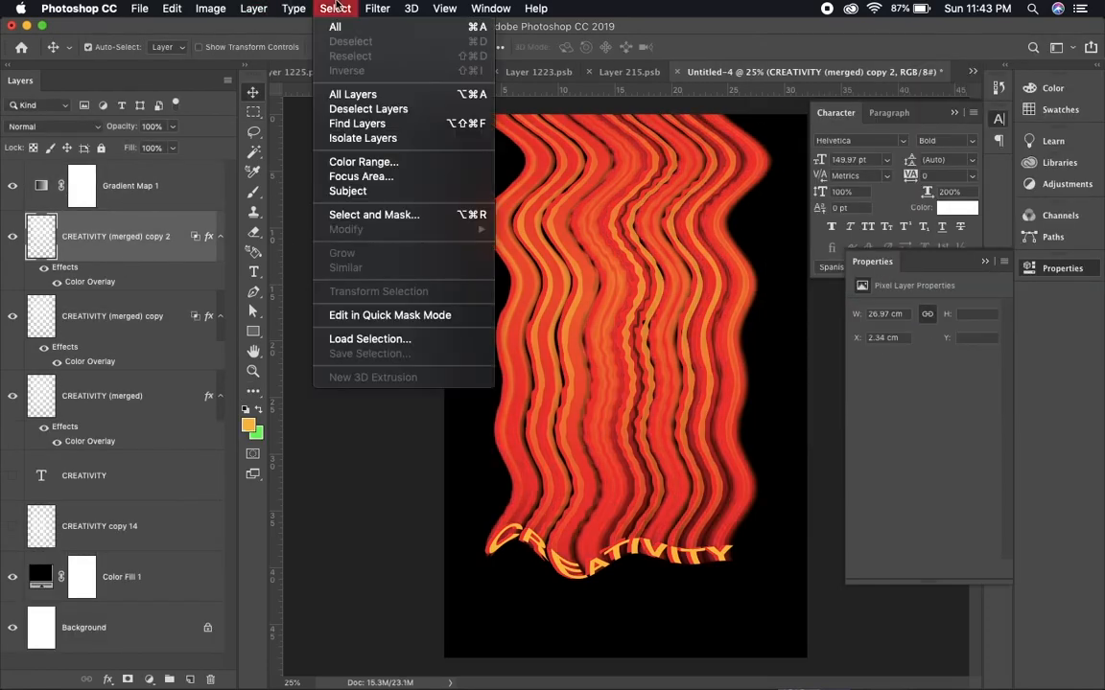
mouse_move(377, 9)
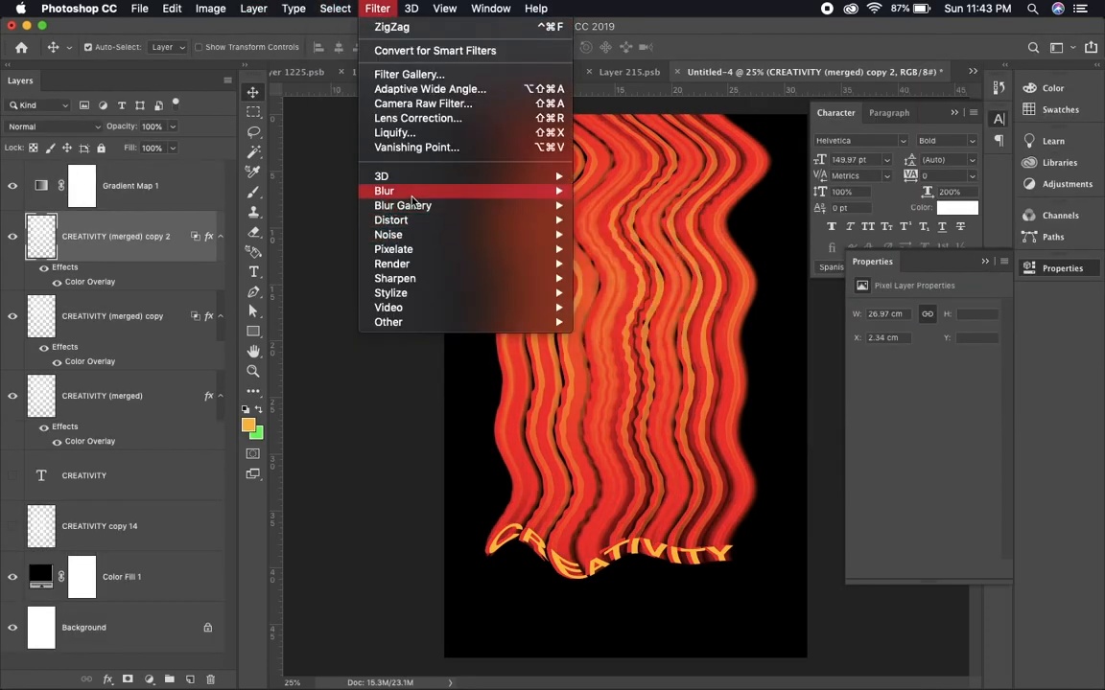
mouse_move(537, 191)
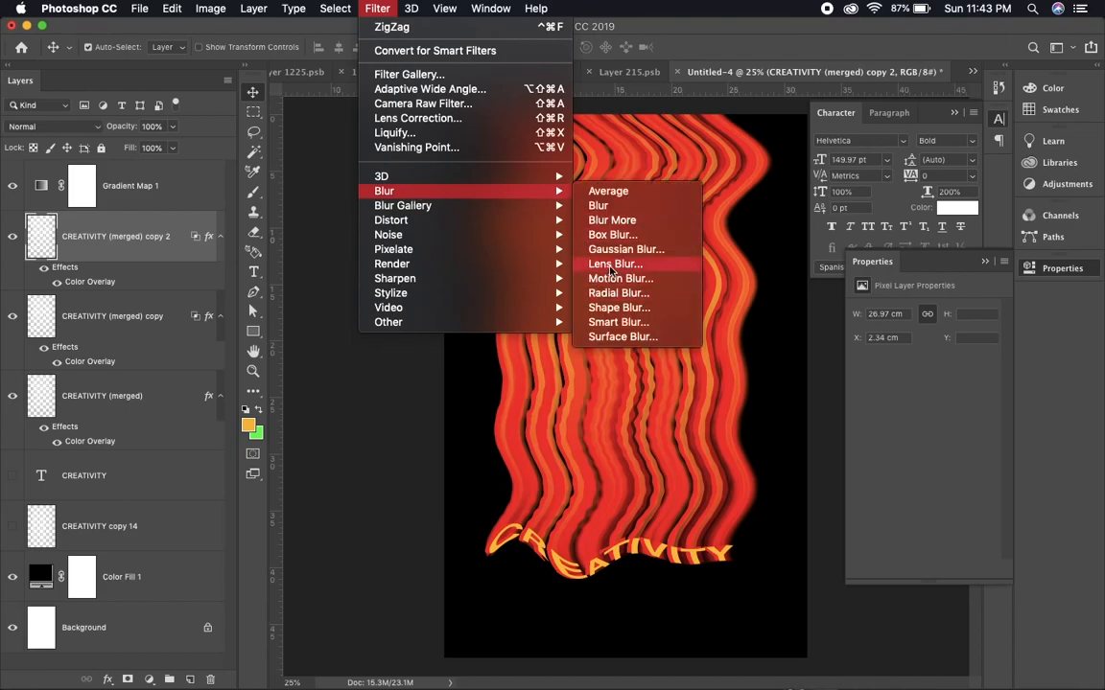
left_click(614, 249)
left_click_drag(812, 395, 821, 395)
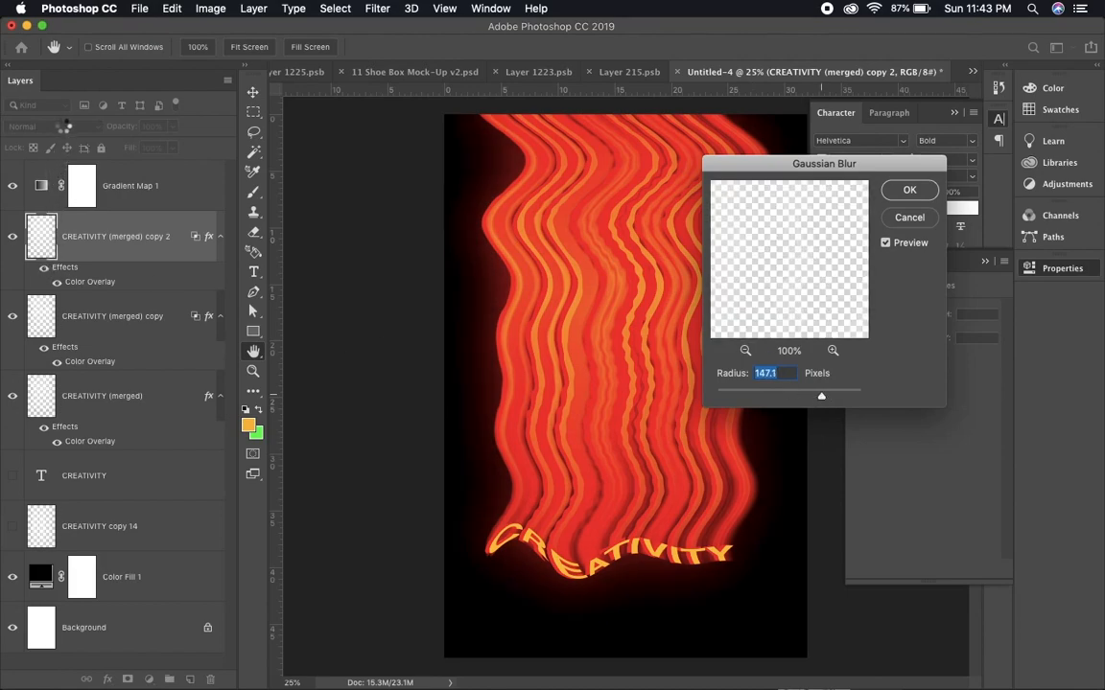
key("Return")
Try the Vivid Light and Multiply blend modes on the blurred copy, and set it back to Normal
left_click(58, 125)
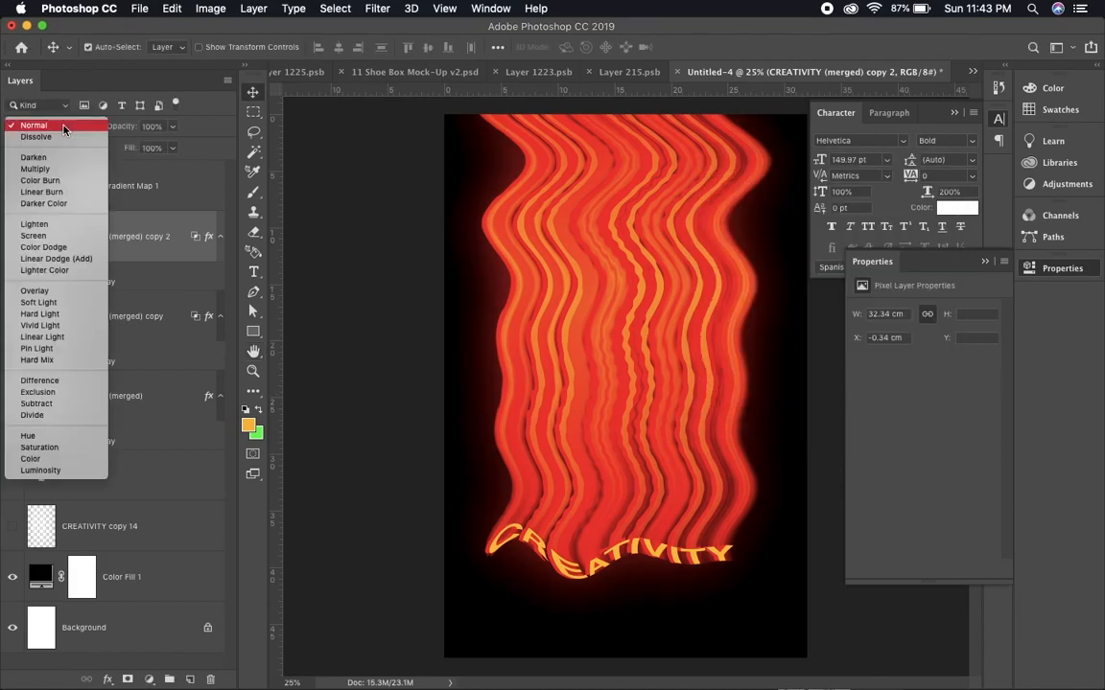
left_click(42, 325)
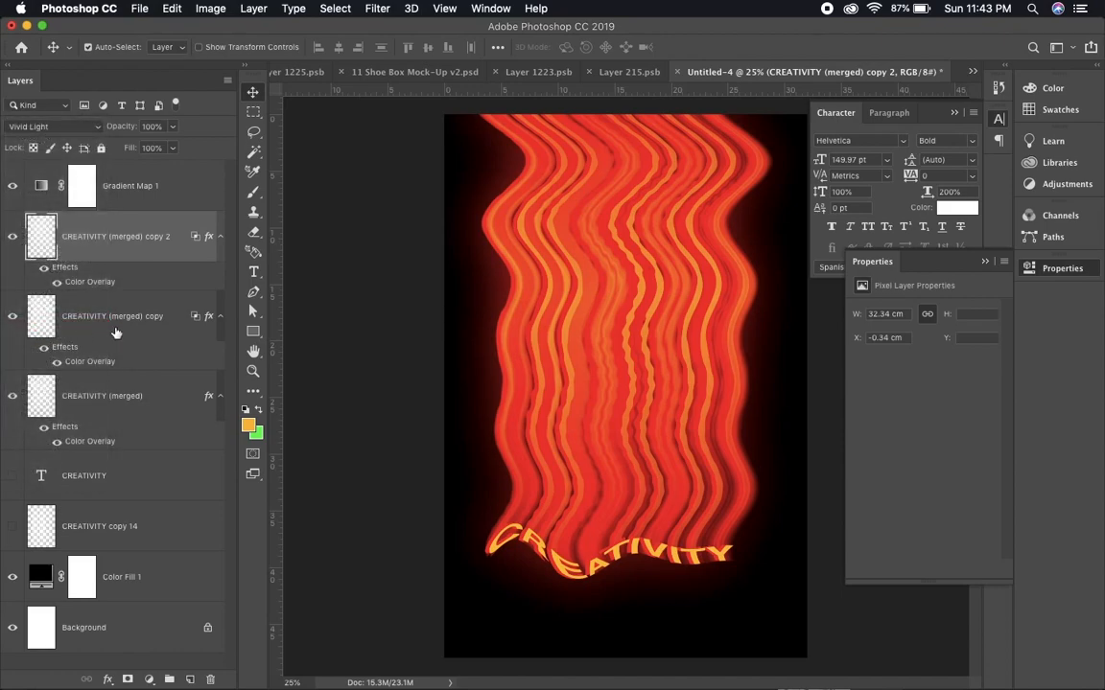
left_click(67, 126)
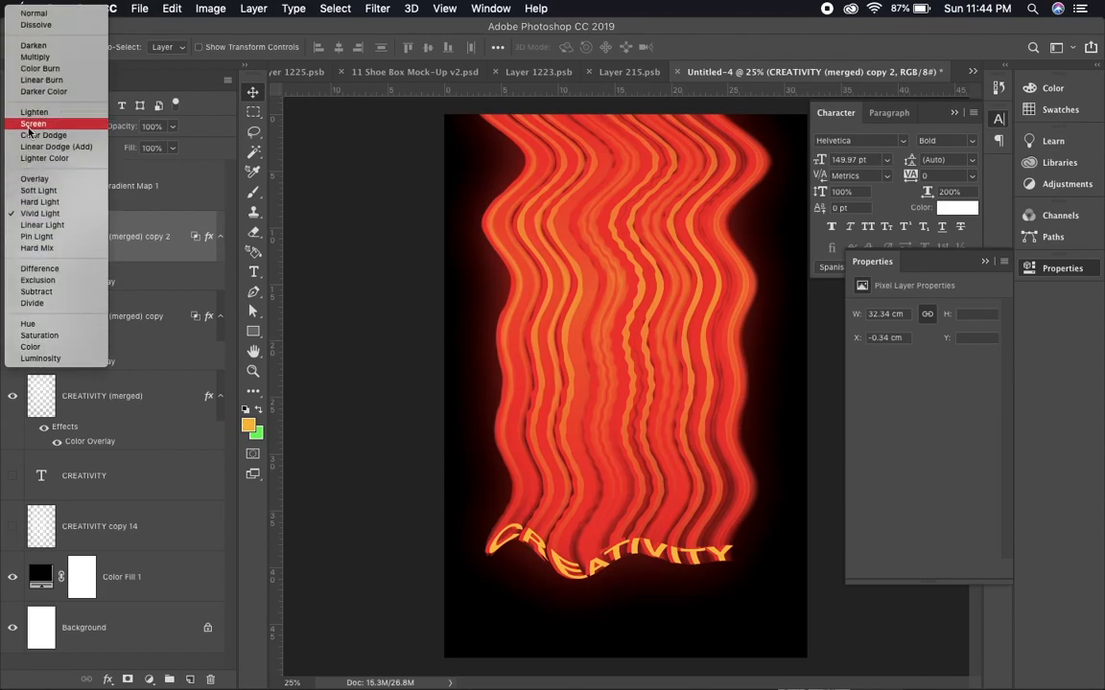
left_click(35, 57)
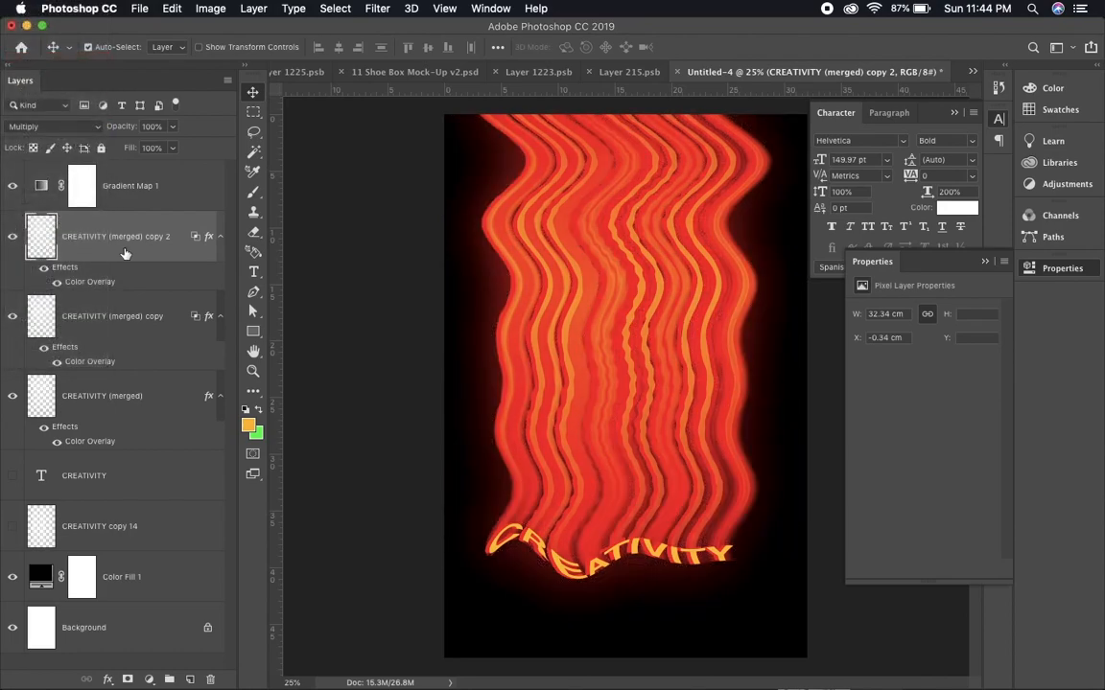
left_click(52, 125)
left_click(43, 119)
left_click(50, 126)
left_click(36, 83)
key("super+minus")
key("super+plus")
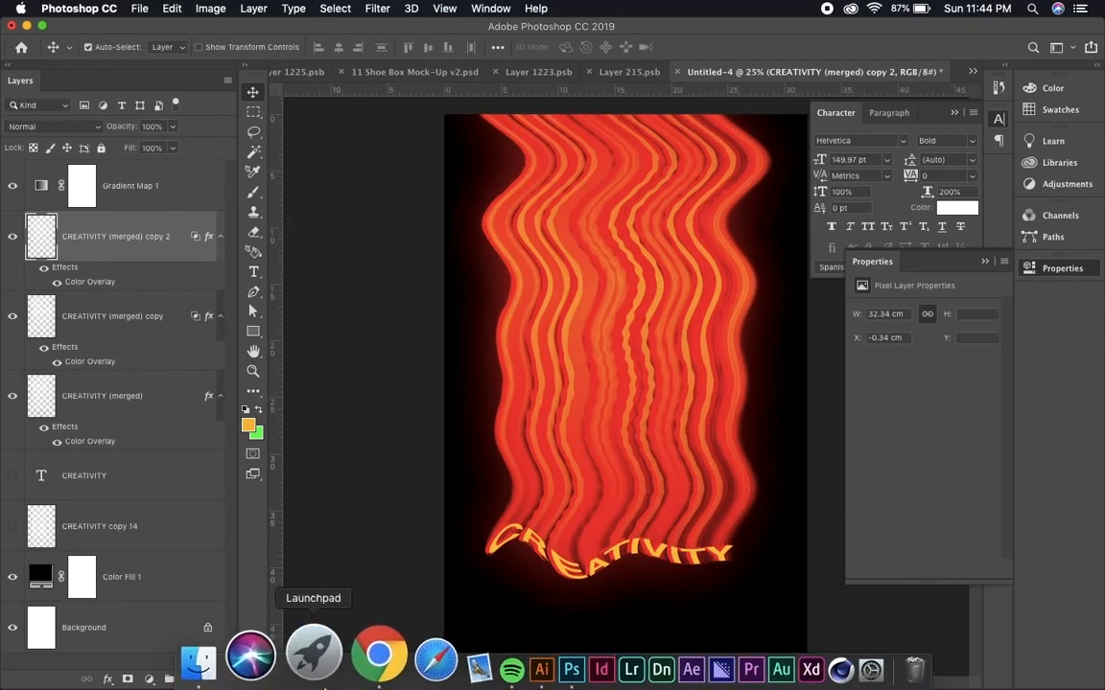
Place the Digital Distortion Vol. 1 - 11 image from the 03. Digital distortion vol1 textures folder into the poster, covering the canvas
left_click(259, 661)
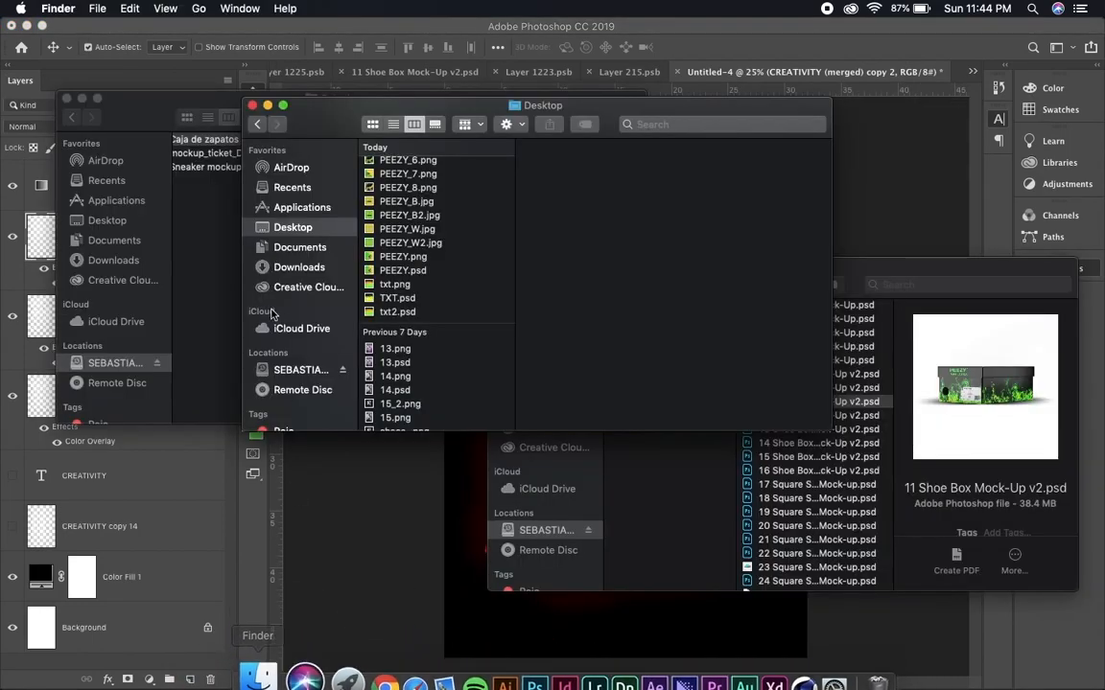
left_click(307, 369)
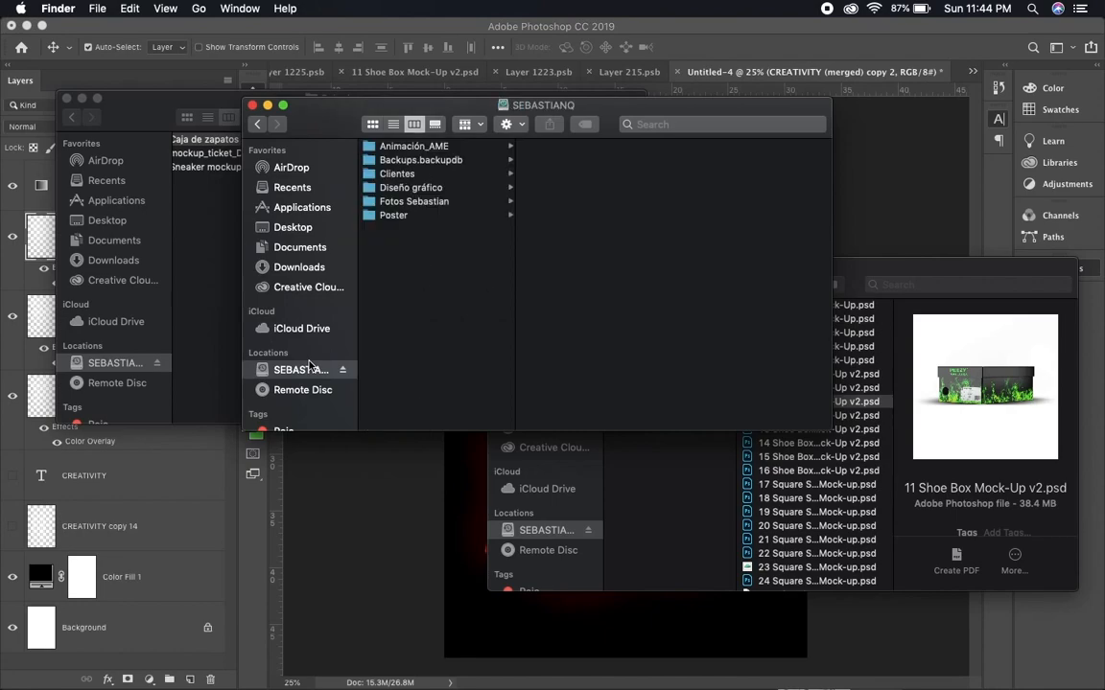
left_click(440, 190)
left_click(566, 216)
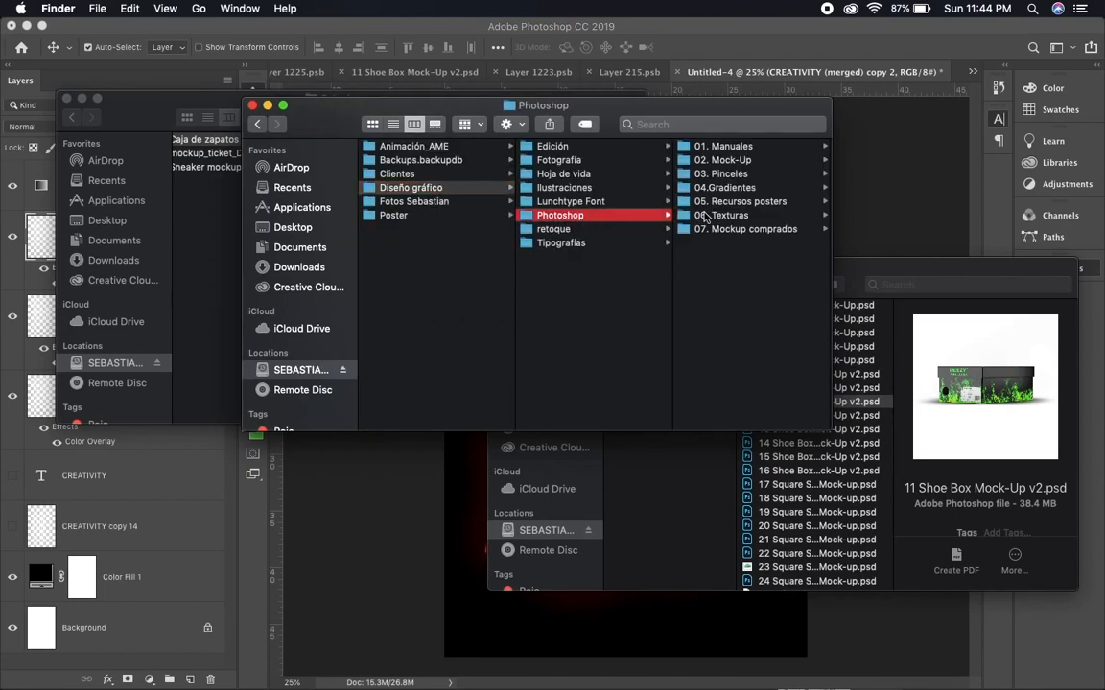
left_click(719, 217)
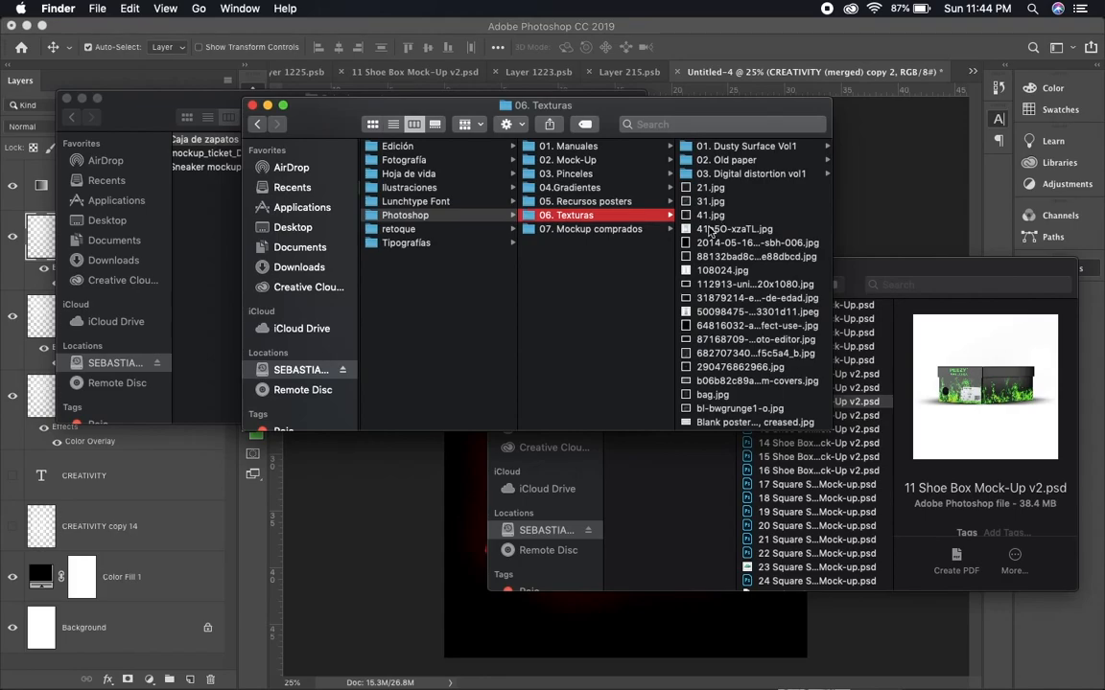
left_click(721, 176)
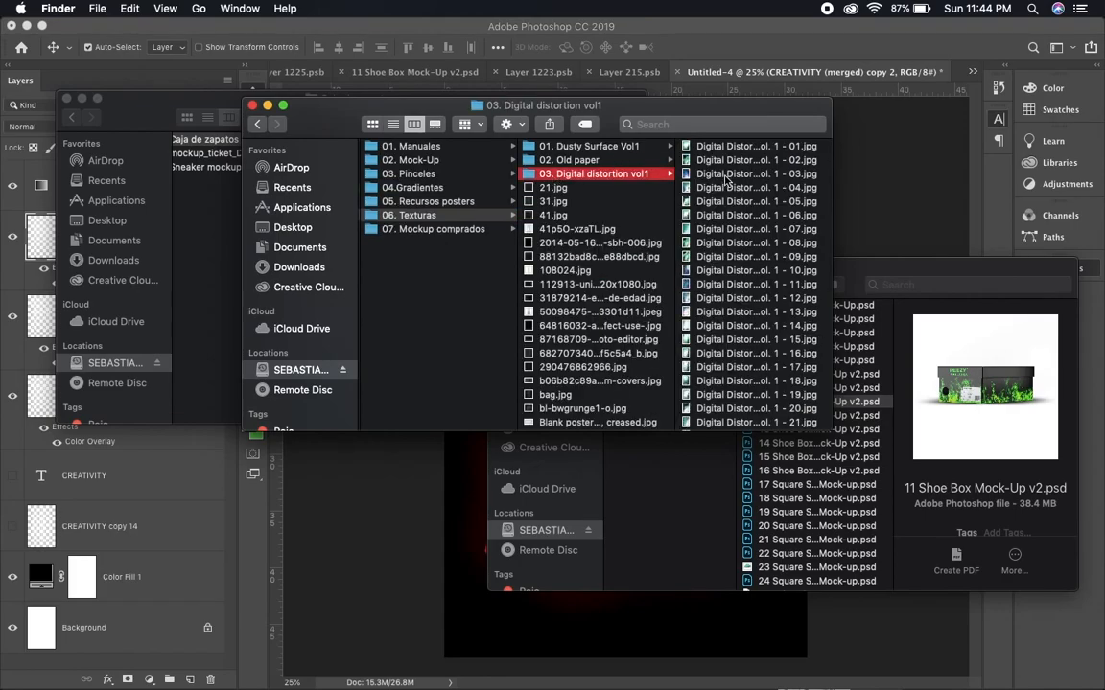
left_click_drag(712, 285, 414, 573)
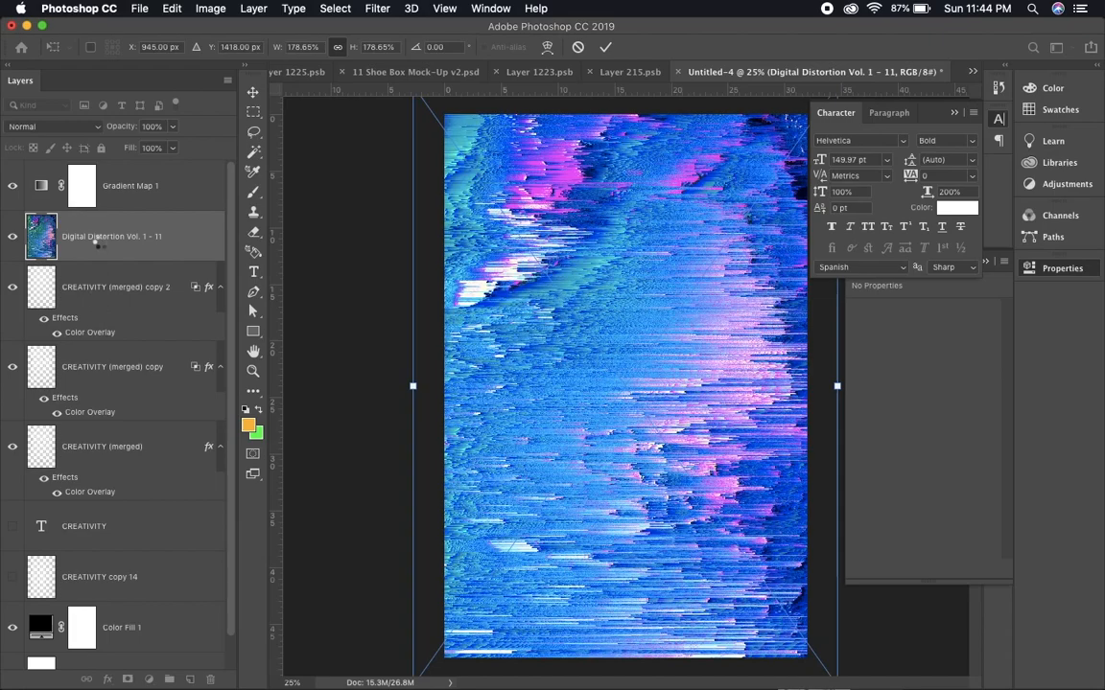
key("Return")
Try the Luminosity blend mode on the digital distortion texture layer, and switch it to Saturation
key("alt+shift+y")
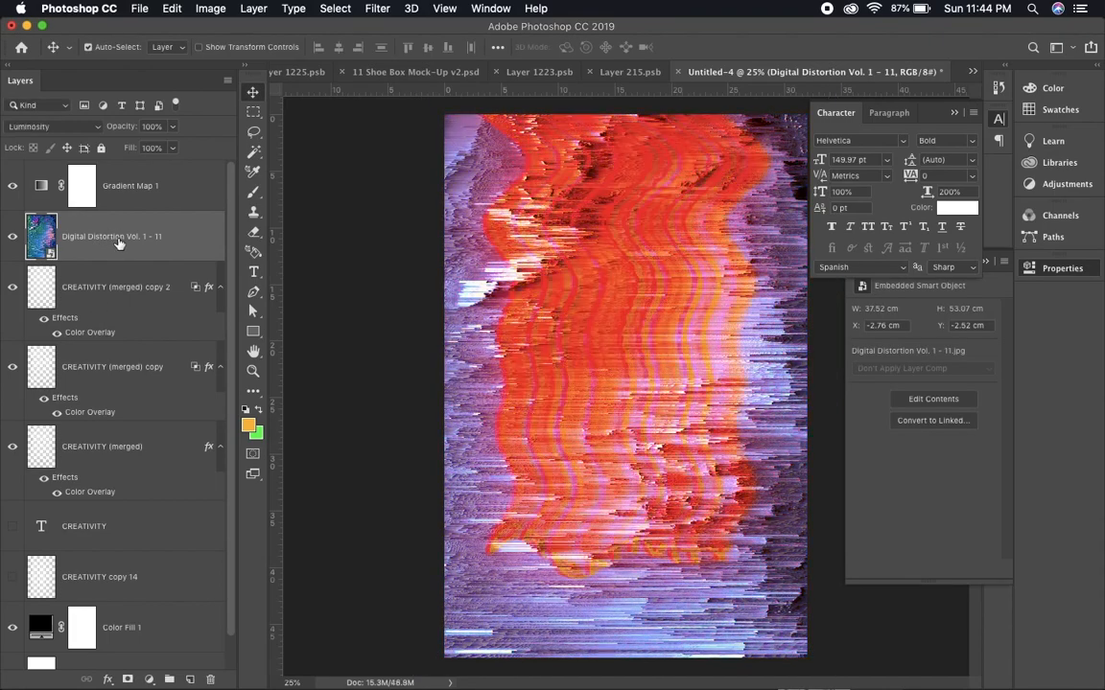
key("shift+minus")
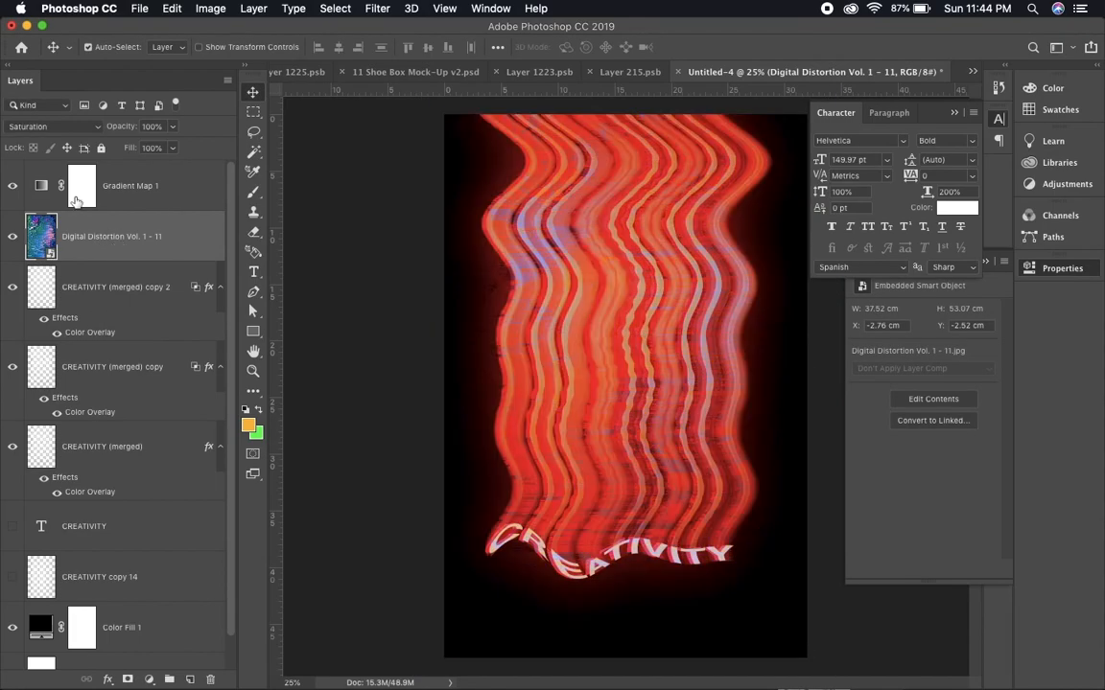
Try a Hue/Saturation adjustment with a hue shift of +180 on the Digital Distortion Vol. 1 - 11 layer
left_click_drag(77, 200, 128, 213)
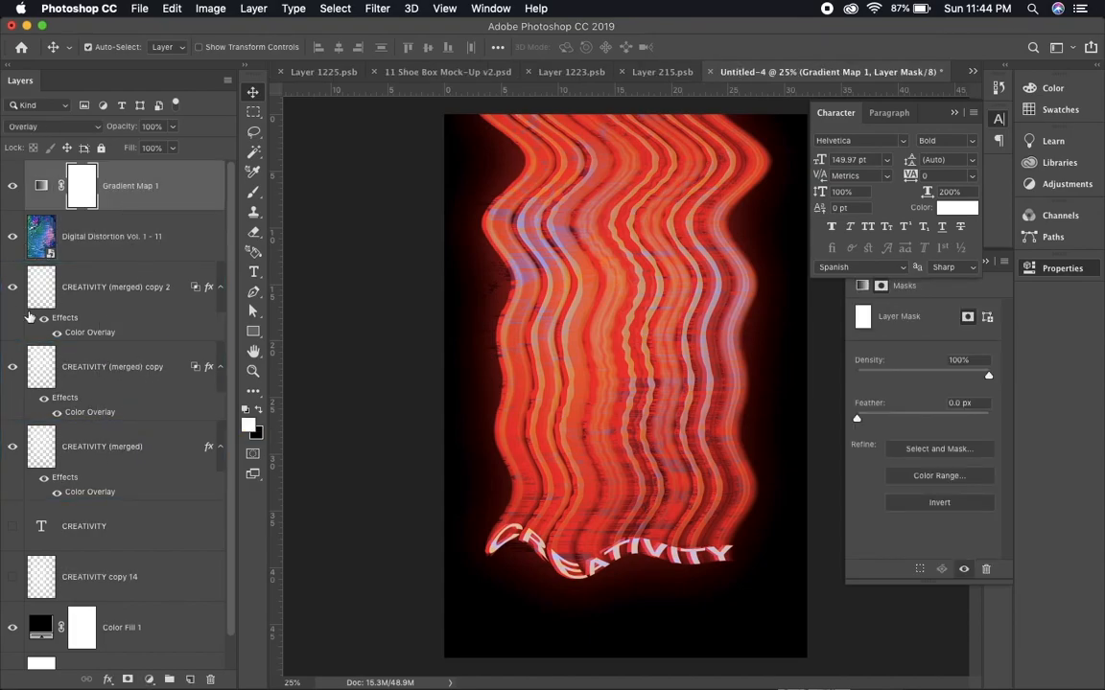
left_click(108, 237)
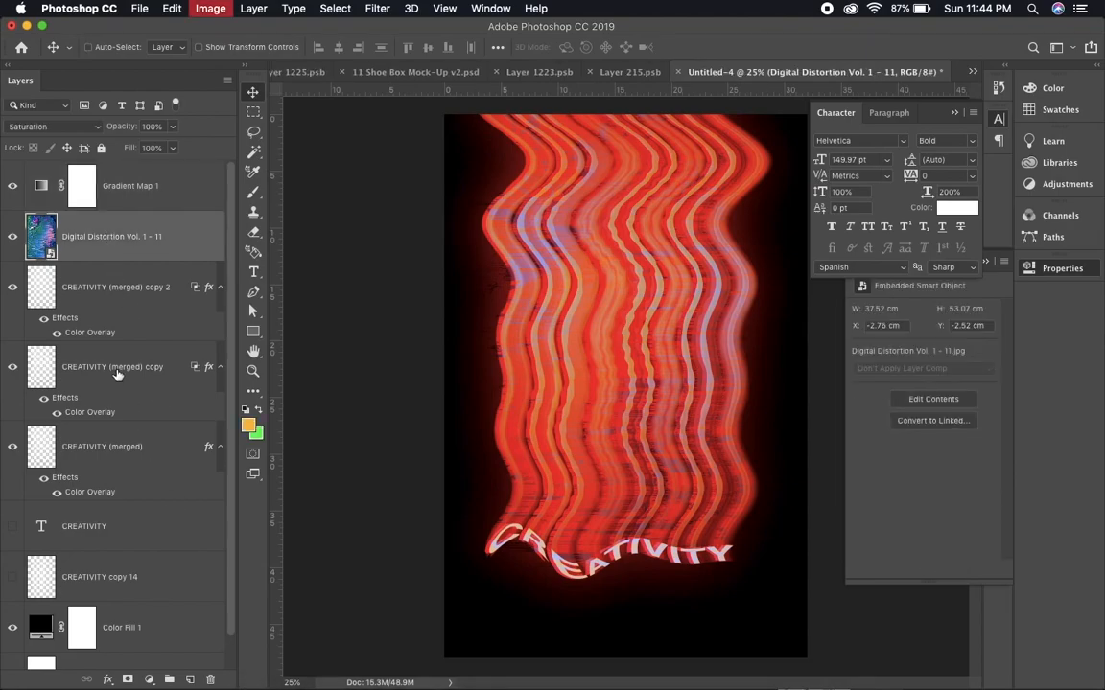
key("super+u")
left_click_drag(575, 153, 1007, 315)
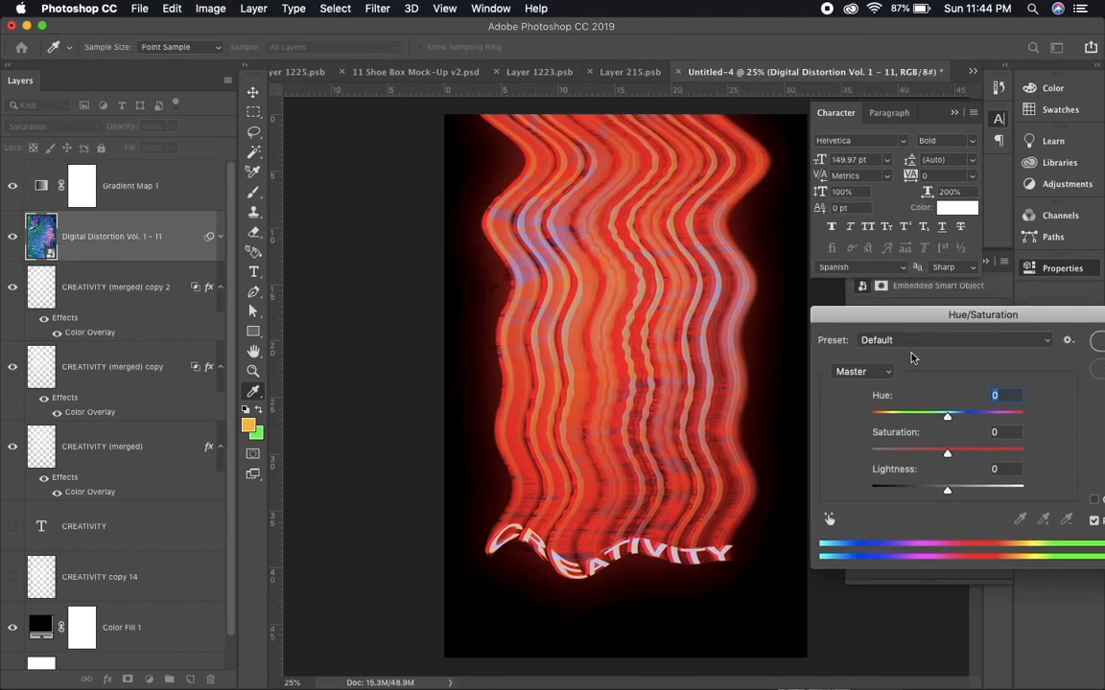
left_click_drag(947, 414, 1030, 422)
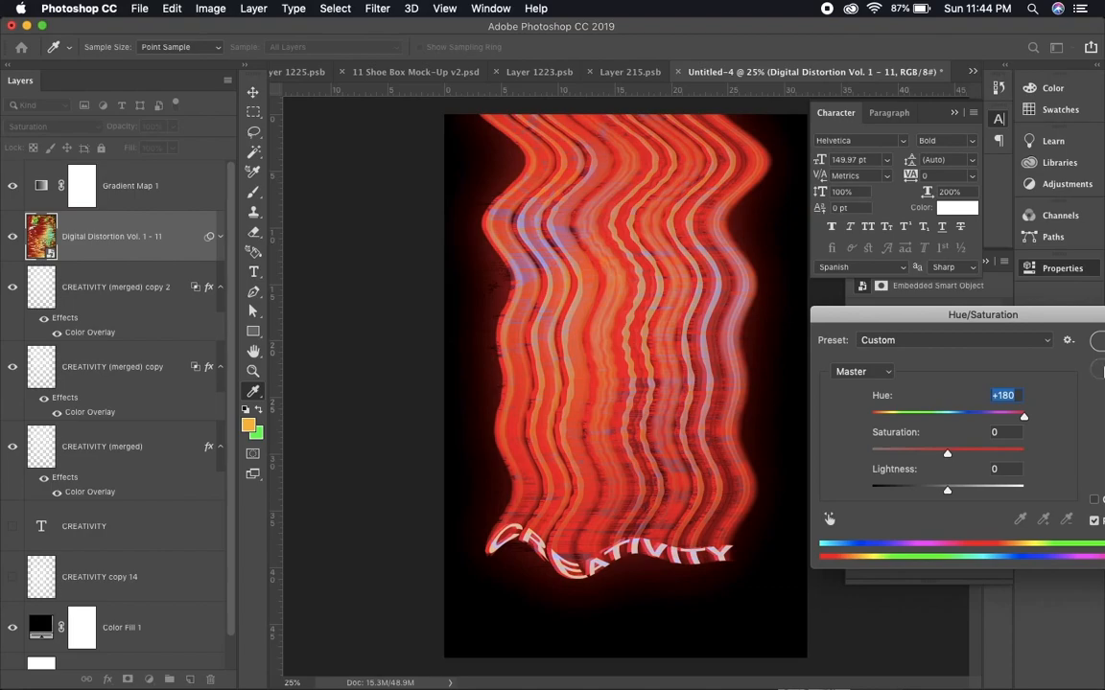
key("Return")
Try blend modes such as Hue, Subtract, Linear Light and Overlay on the digital distortion texture, and settle on Color
key("shift+minus")
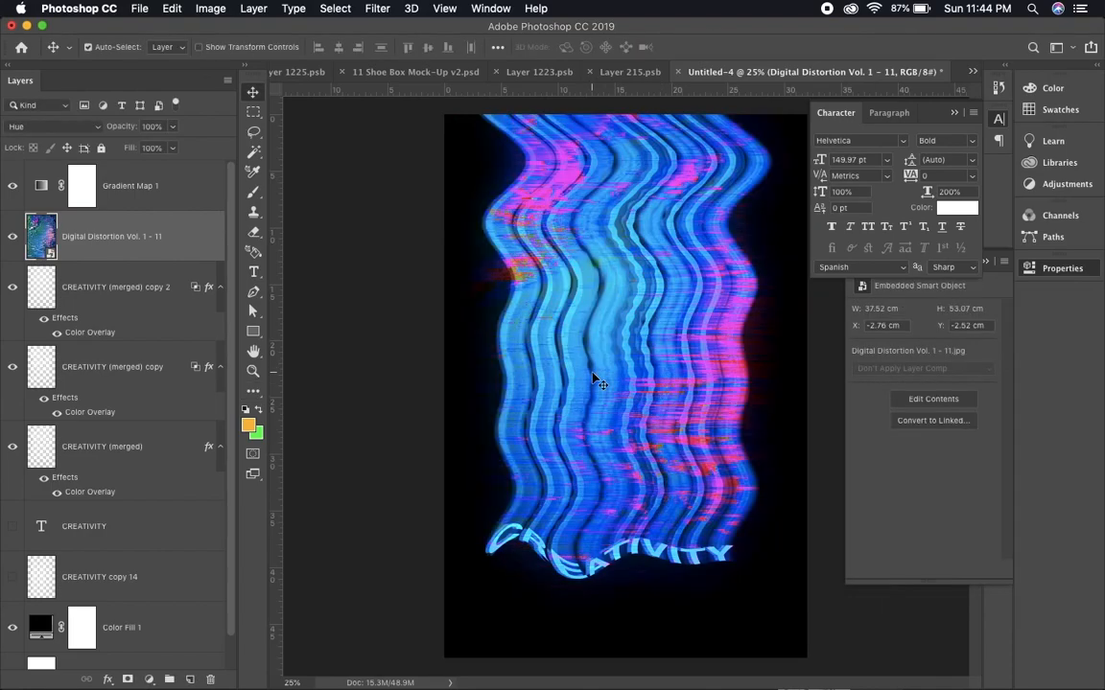
key("shift+minus")
key("shift+minus")
key("shift+minus")
key("shift+minus")
key("shift+minus")
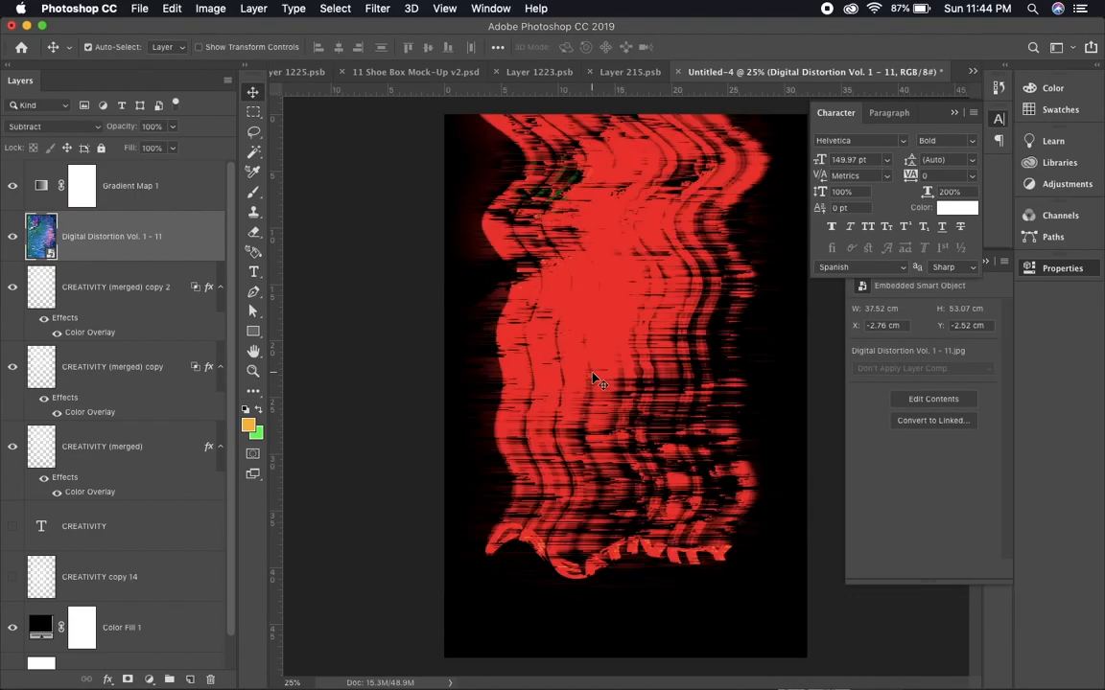
key("shift+minus")
key("shift+minus")
key("shift+minus")
key("shift+minus")
key("shift+minus")
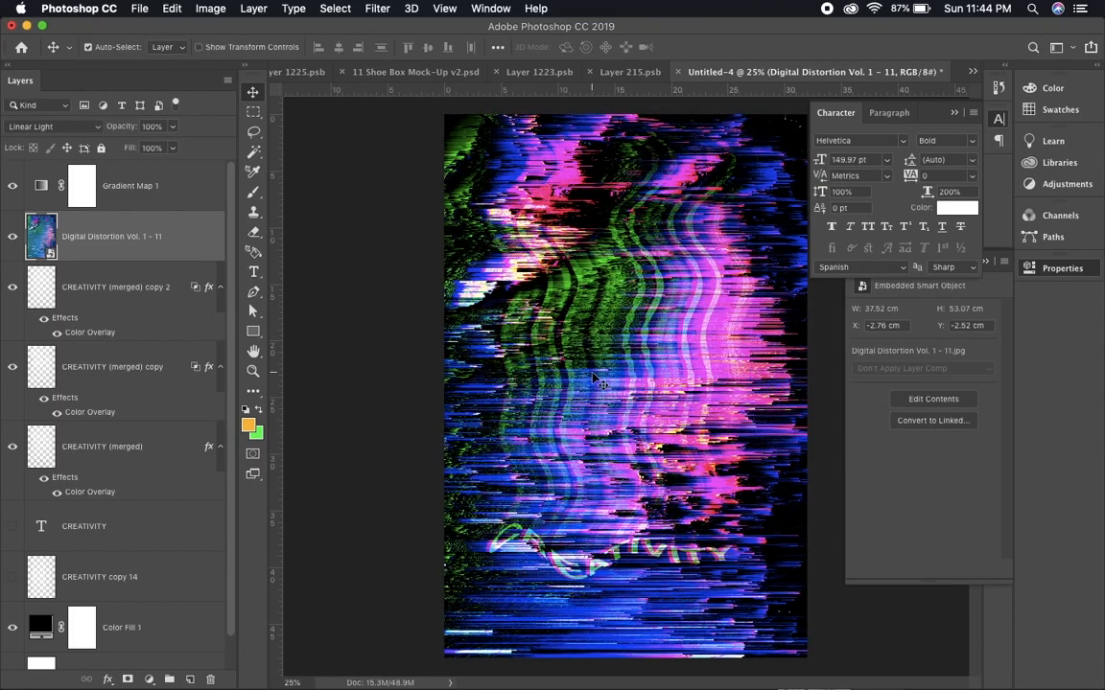
key("shift+minus")
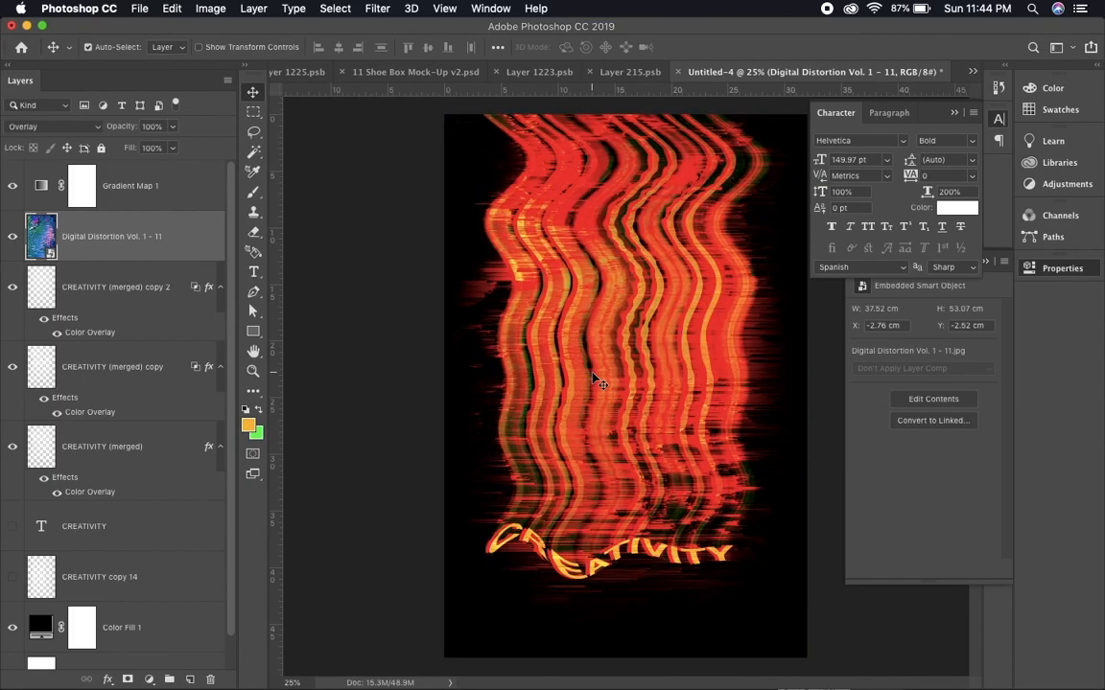
key("shift+minus")
key("shift+minus")
key("shift+minus")
key("shift+minus")
key("shift+minus")
key("shift+minus")
key("shift+minus")
key("shift+minus")
key("shift+minus")
key("shift+minus")
key("shift+minus")
key("shift+minus")
key("shift+minus")
key("shift+minus")
key("shift+minus")
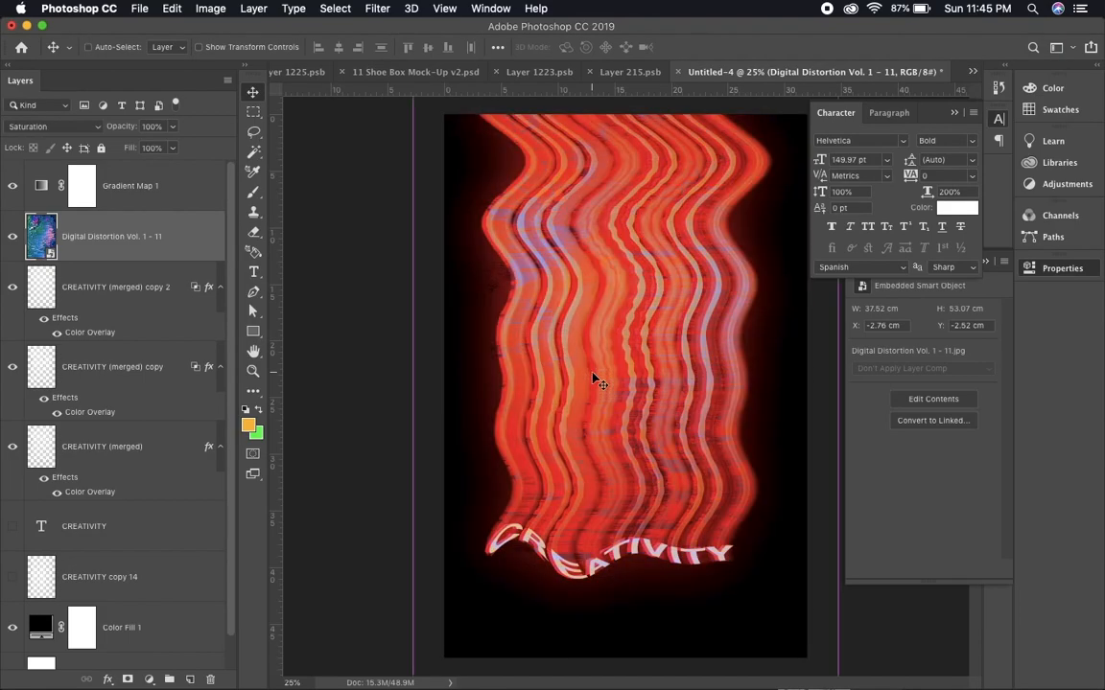
key("shift+plus")
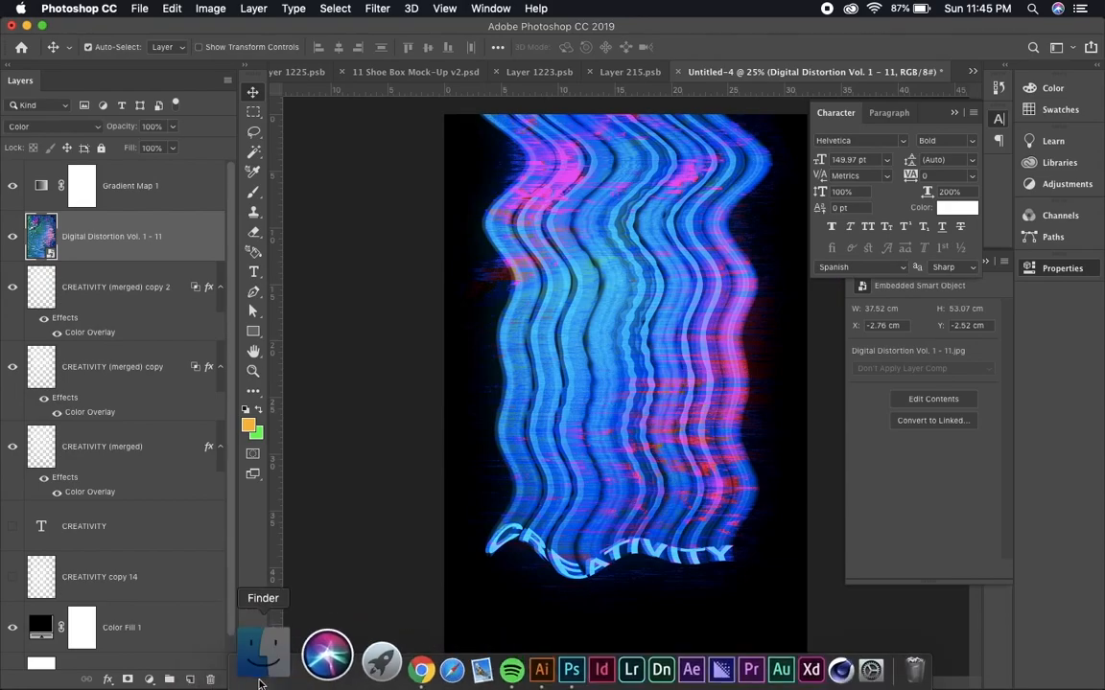
Place the Dusty Surface Vol.1 - 17 texture image into the poster, scaled to 163.75% to cover the canvas
left_click(204, 677)
key("Up")
key("Up")
left_click(697, 159)
left_click(534, 576)
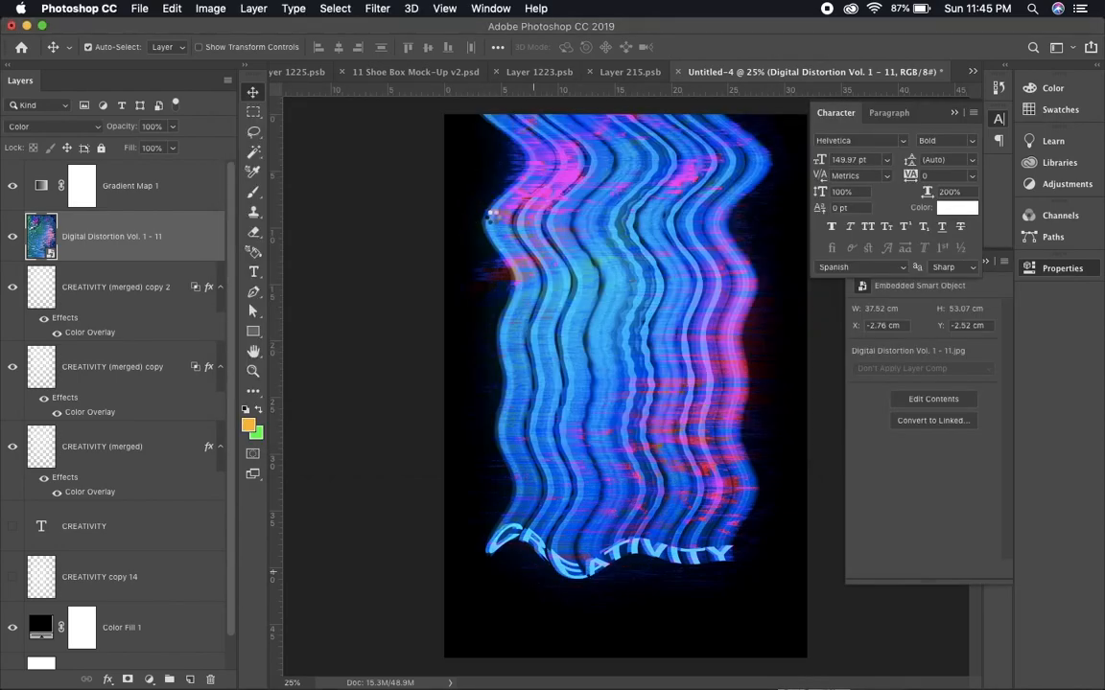
left_click_drag(506, 218, 453, 91)
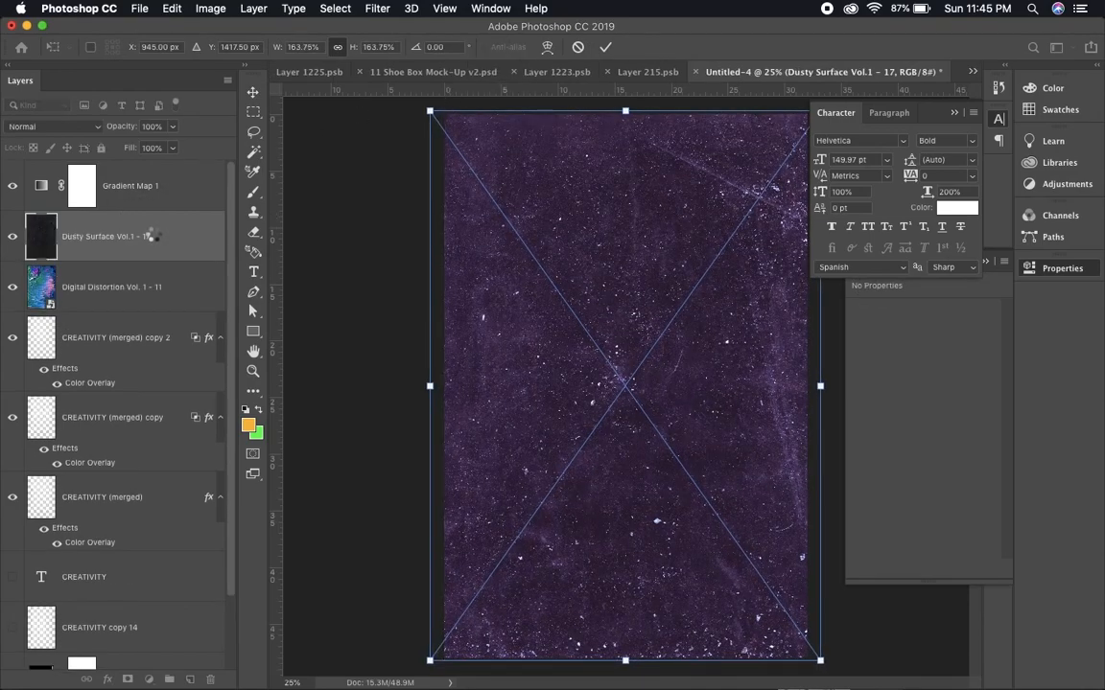
Move the dusty surface texture layer above Gradient Map 1 and set its blend mode to Screen
left_click_drag(147, 192, 134, 155)
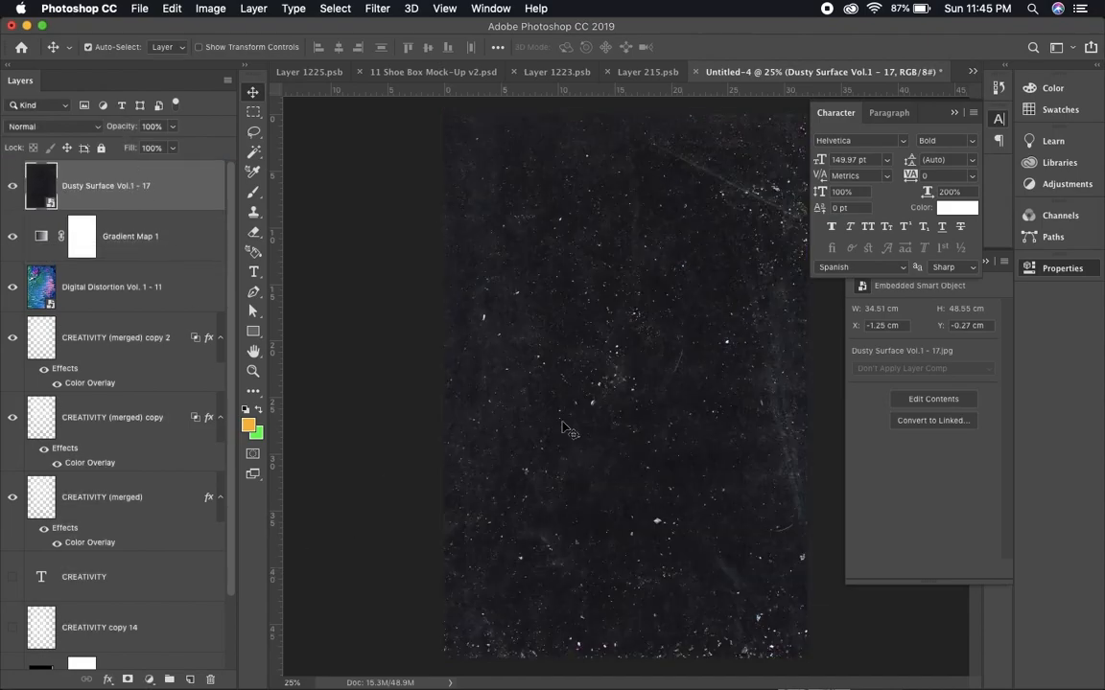
left_click(43, 125)
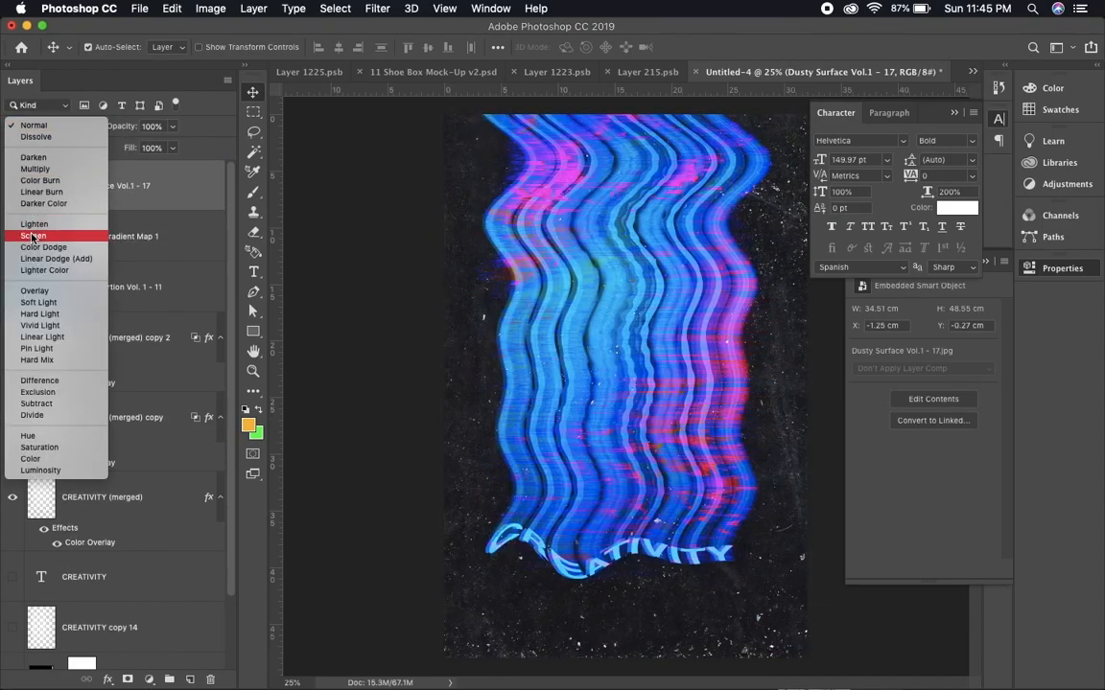
left_click(32, 236)
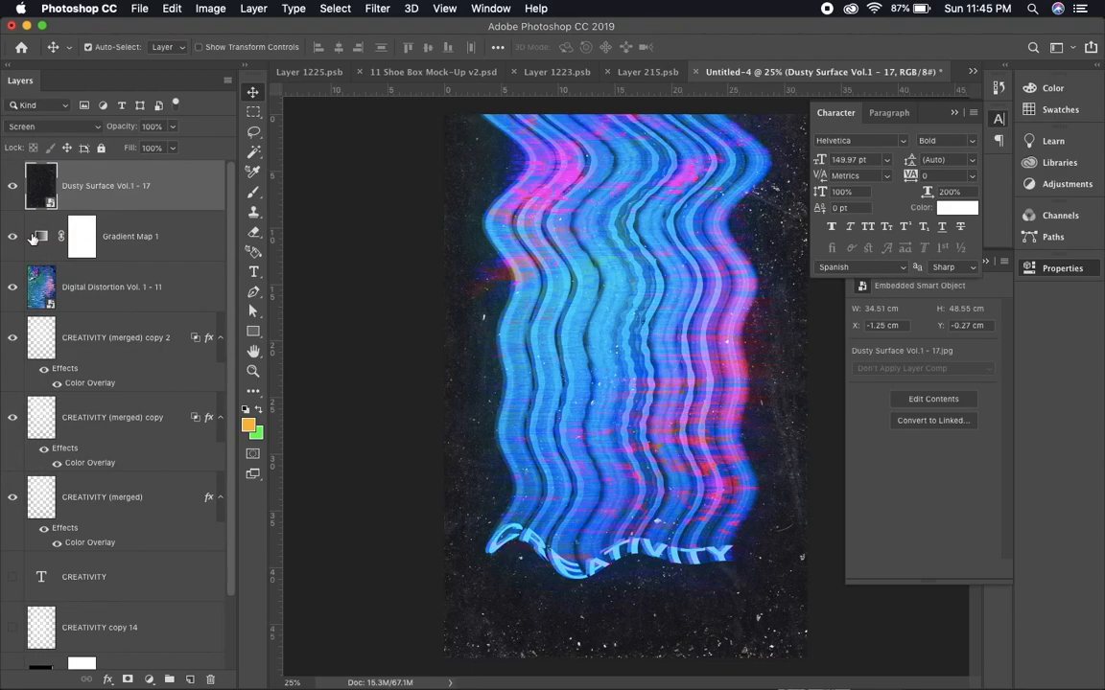
Delete the Digital Distortion Vol. 1 - 11 layer
left_click(163, 298)
key("Delete")
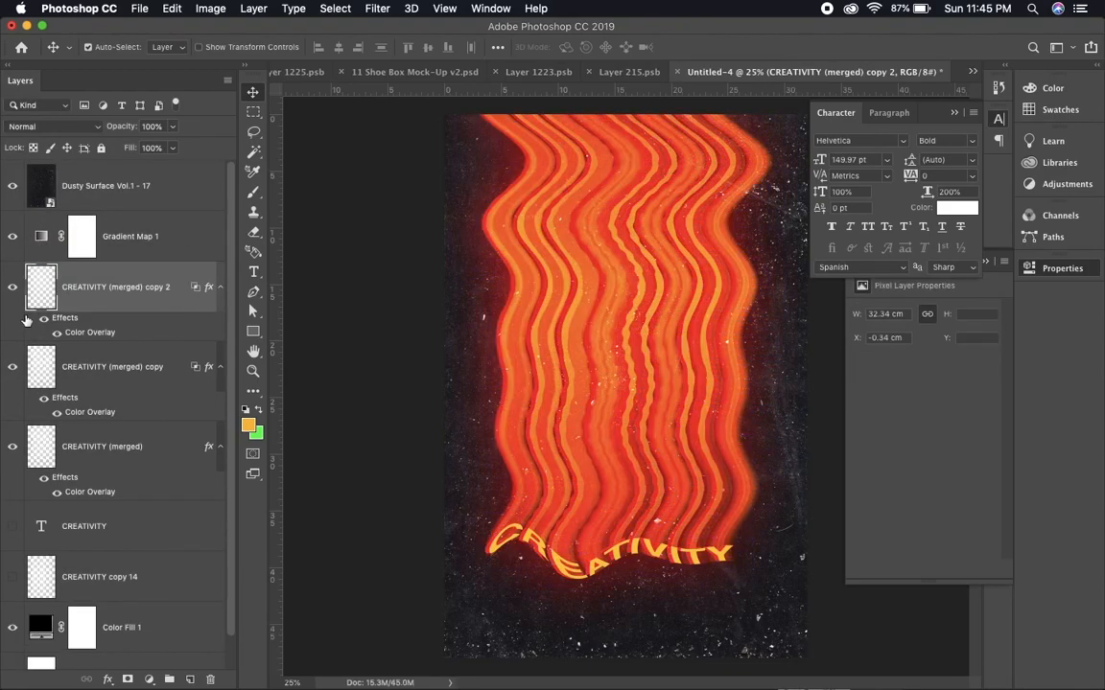
Try a Color Balance adjustment layer below the gradient map with midtones at -83, +100 and -100, and delete it
left_click(149, 679)
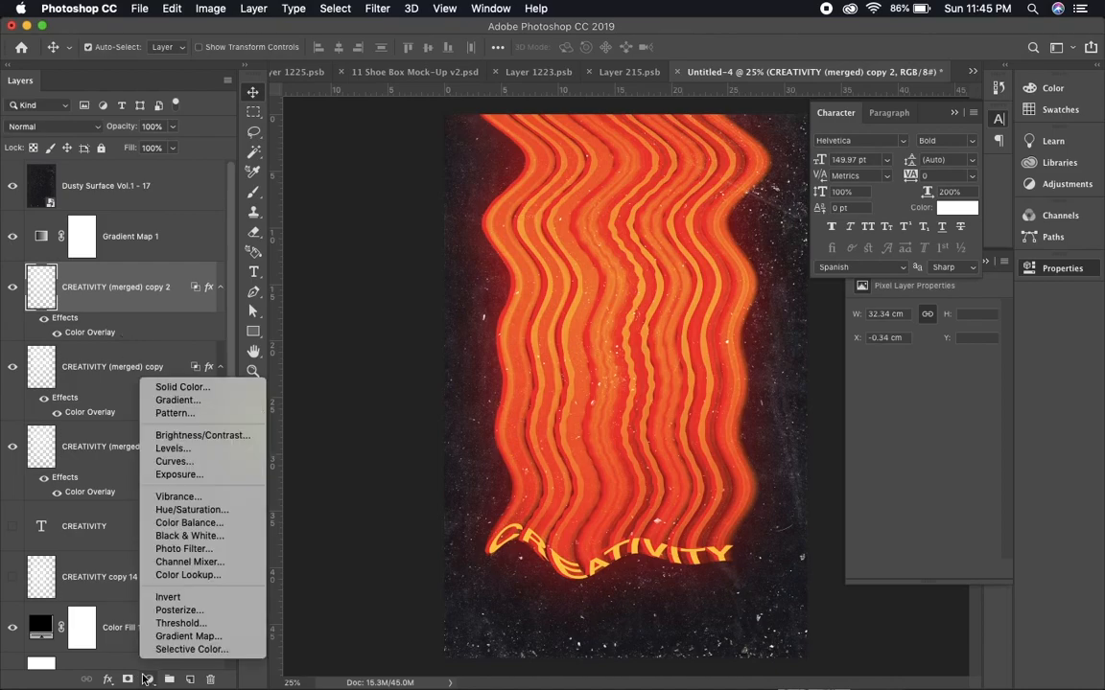
left_click(189, 523)
left_click_drag(902, 345, 976, 369)
left_click_drag(902, 397, 922, 403)
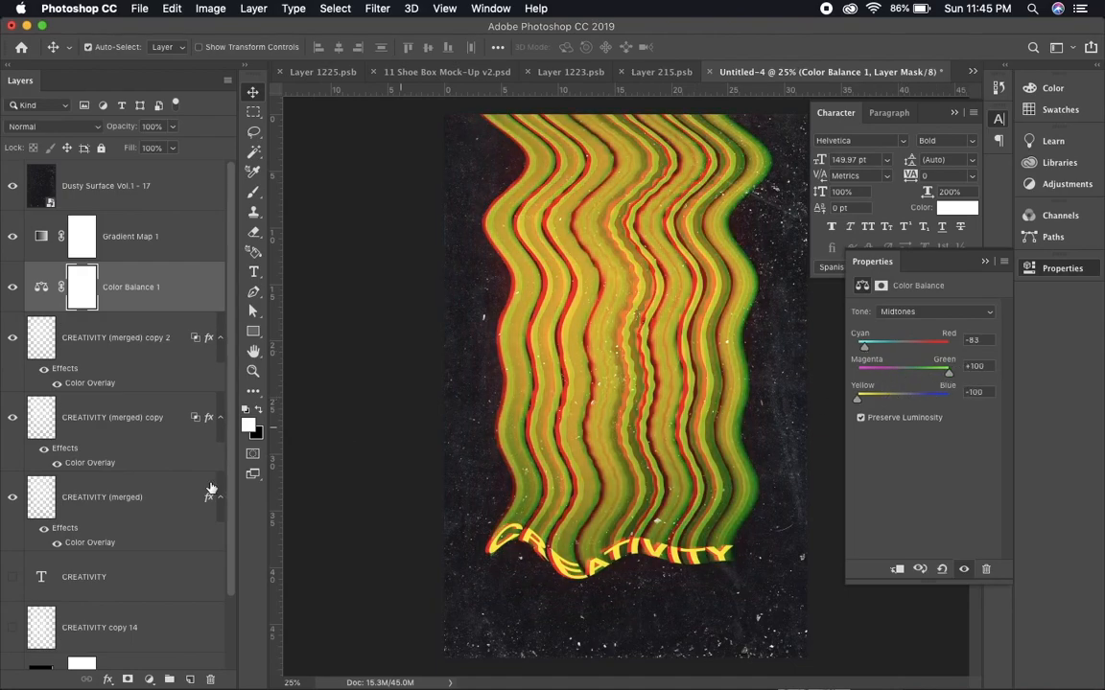
key("BackSpace")
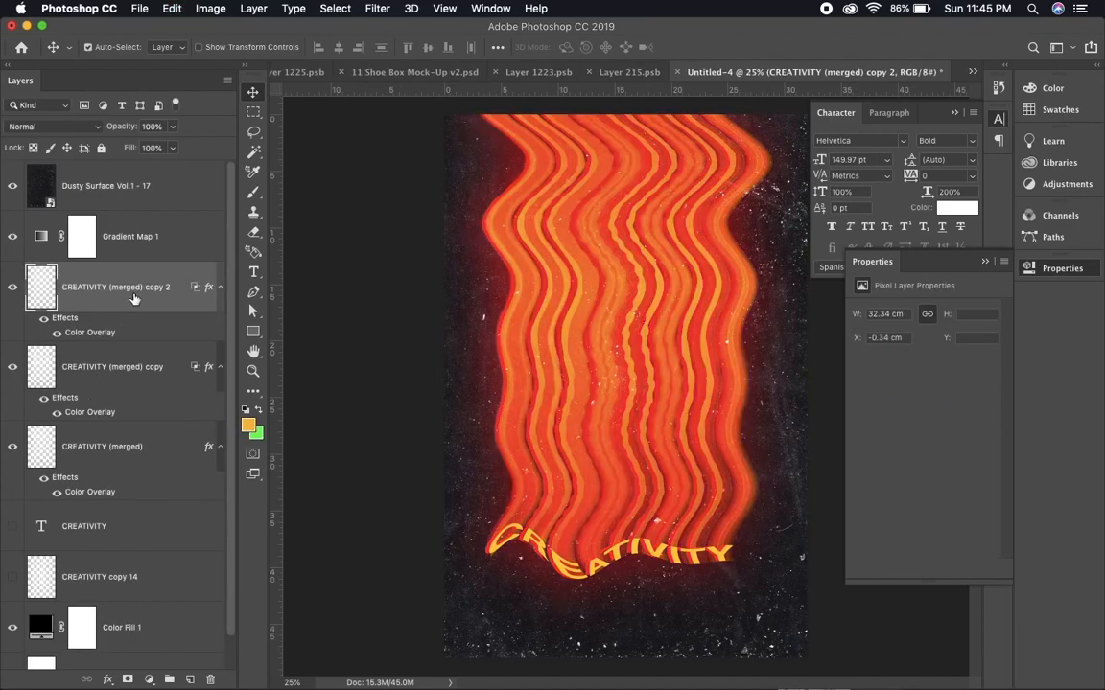
Duplicate the CREATIVITY (merged) layer, keeping the duplicate directly above the original
left_click(110, 372)
key("super+j")
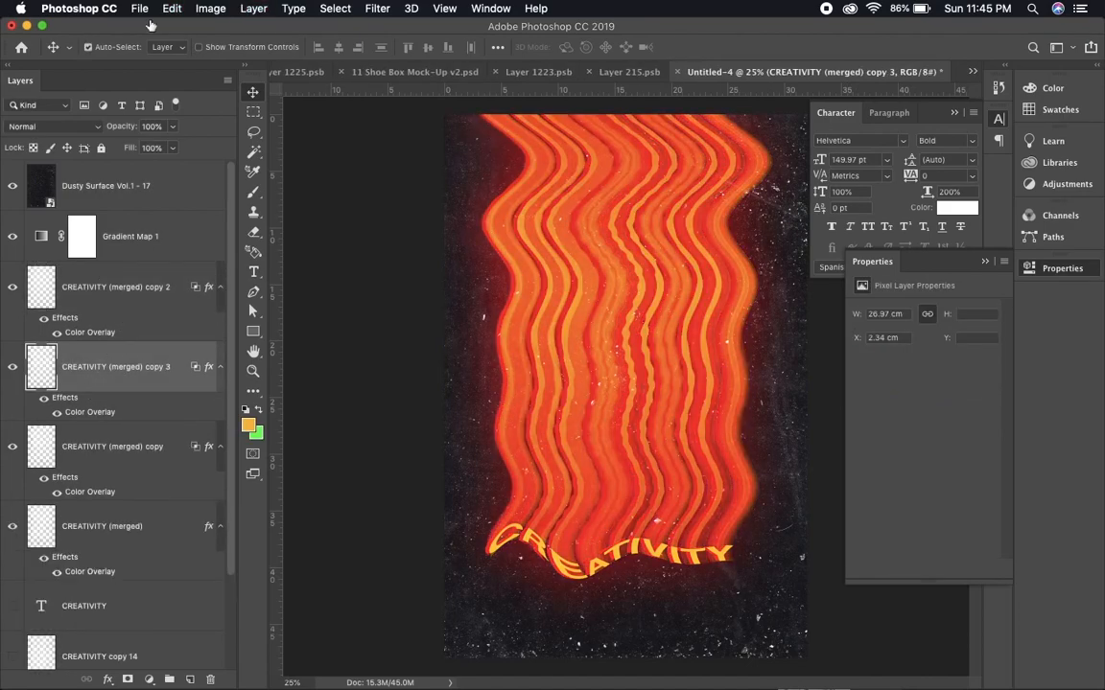
left_click(248, 7)
key("Escape")
left_click_drag(86, 368, 113, 468)
Apply the Add Noise filter to the new CREATIVITY duplicate
left_click(253, 8)
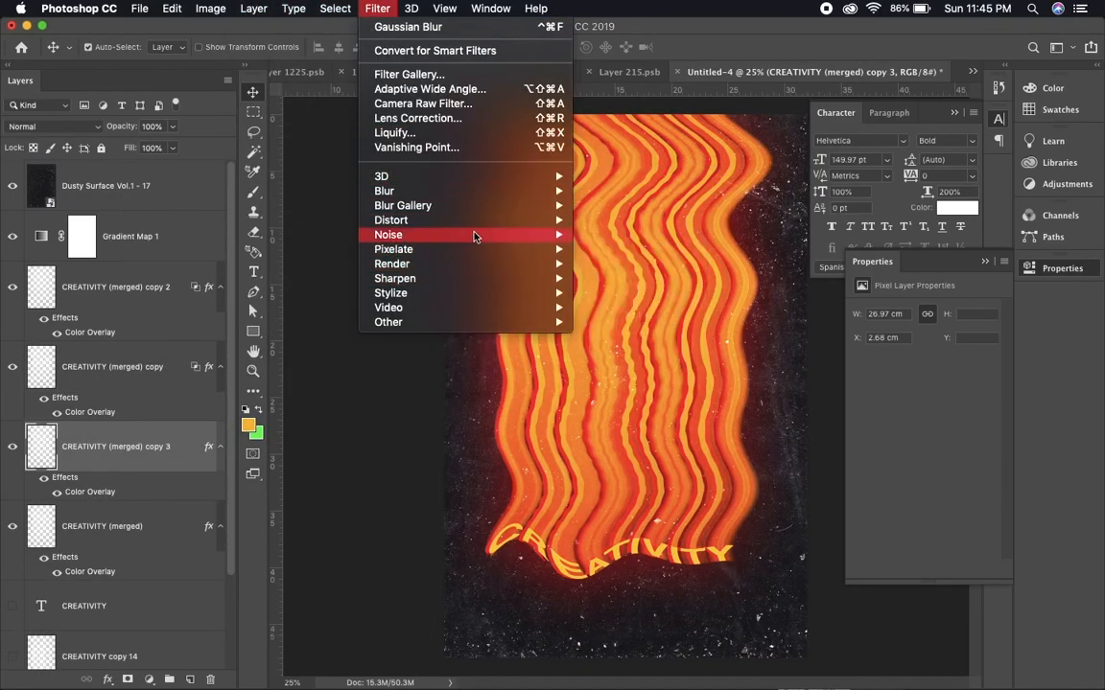
mouse_move(533, 247)
left_click(616, 235)
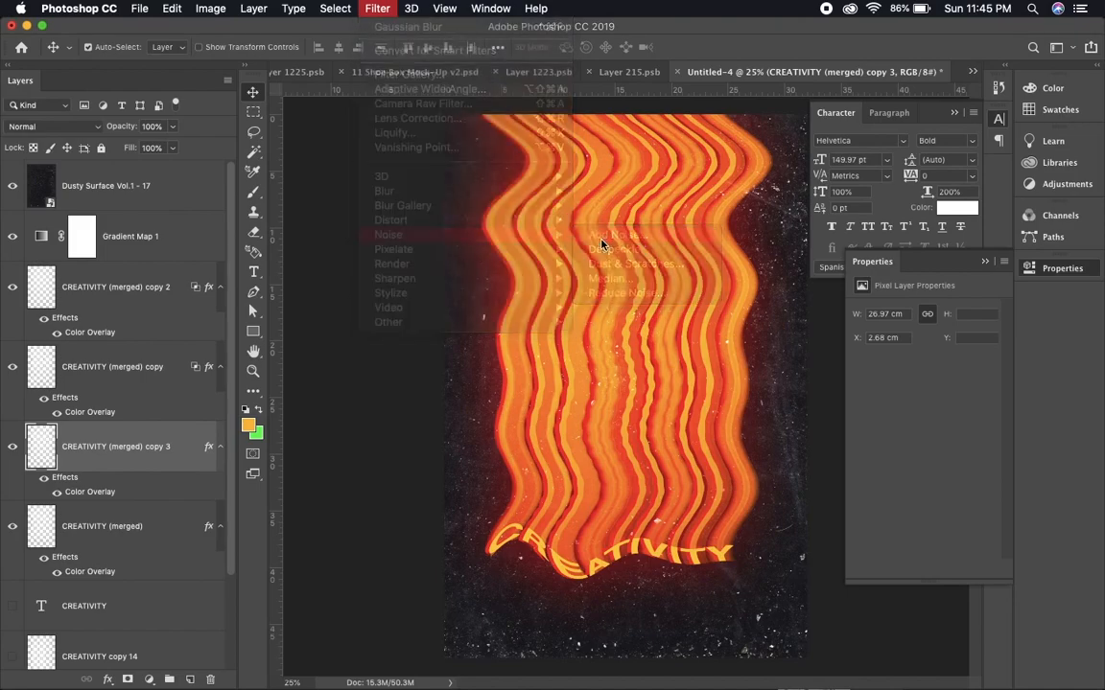
left_click_drag(474, 361, 488, 361)
key("Return")
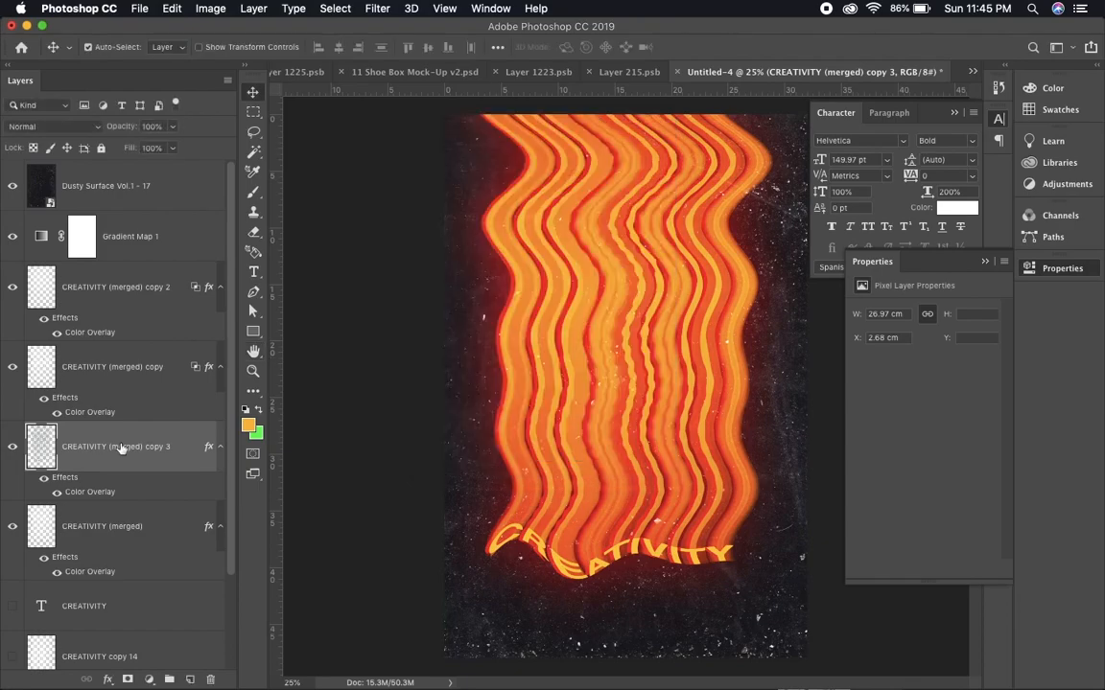
Move the noisy CREATIVITY (merged) copy 3 layer directly above CREATIVITY (merged) copy 2 and rasterize its layer style
left_click_drag(136, 446, 132, 274)
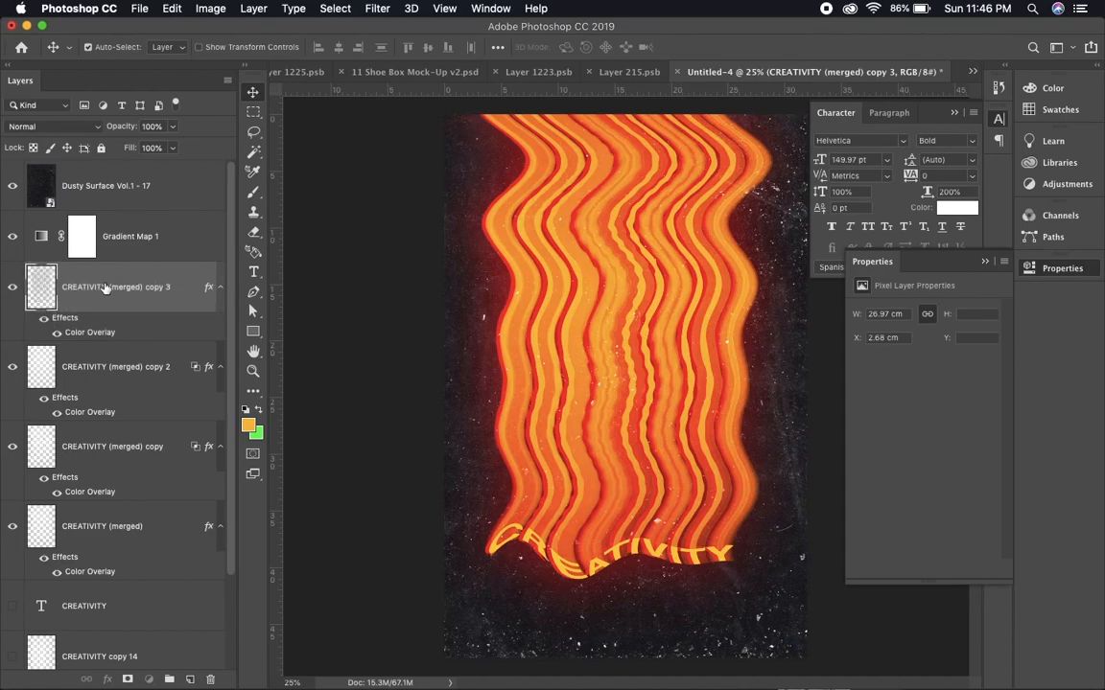
right_click(133, 286)
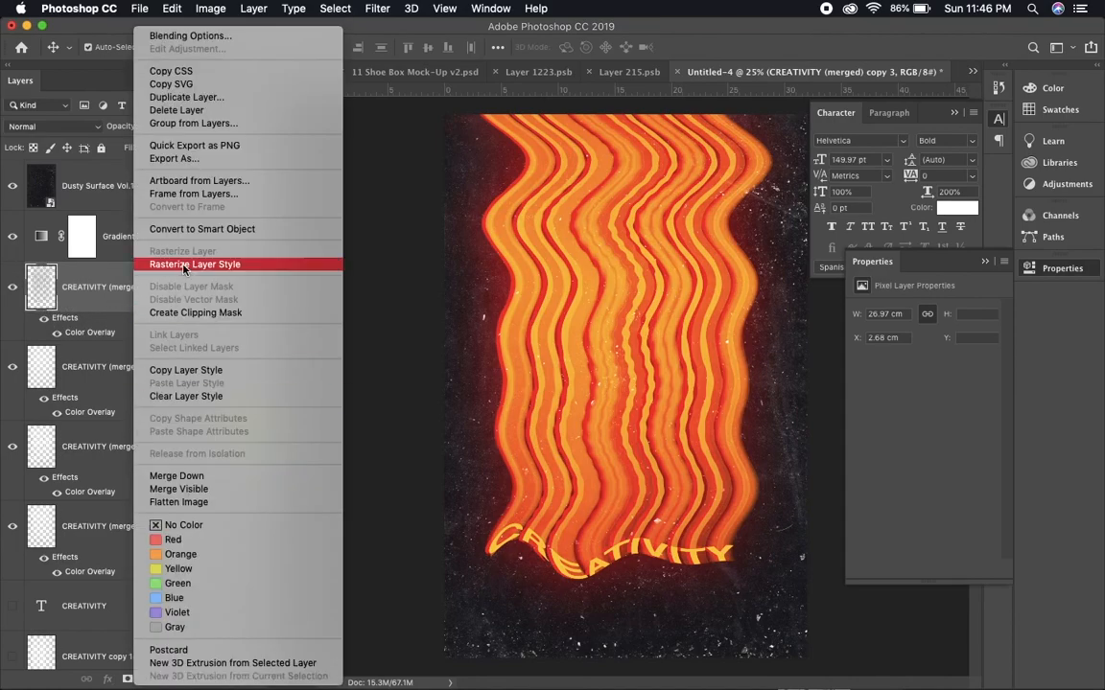
left_click(177, 264)
Reapply the Add Noise filter twice to the rasterized CREATIVITY (merged) copy 3 layer
left_click(335, 8)
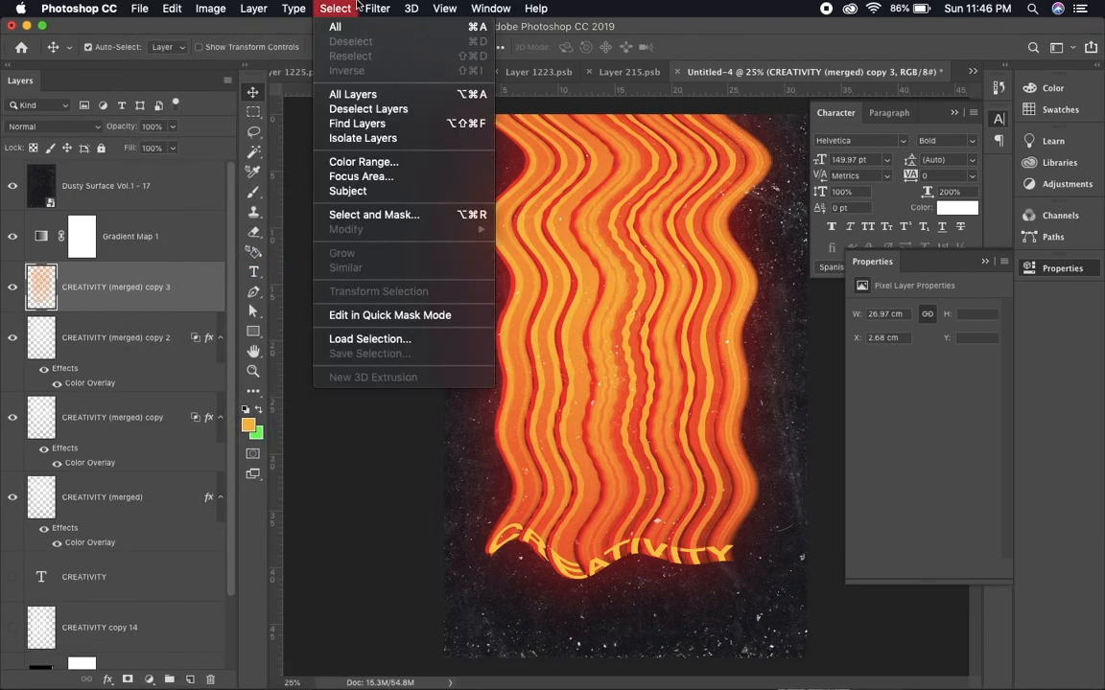
left_click(393, 27)
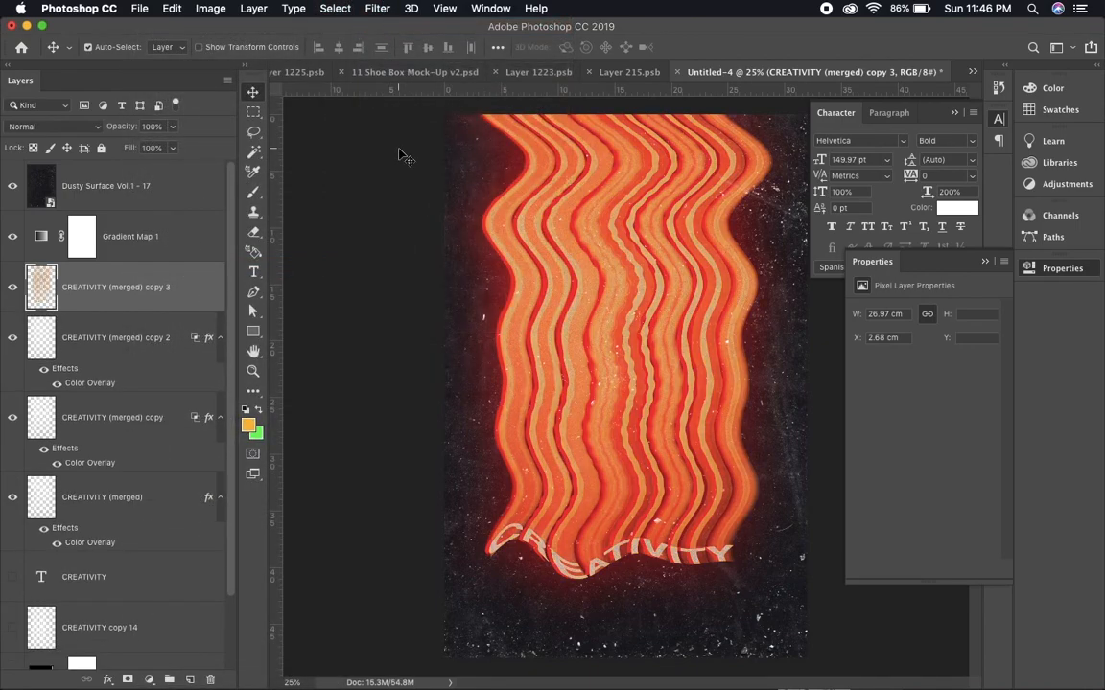
left_click(362, 5)
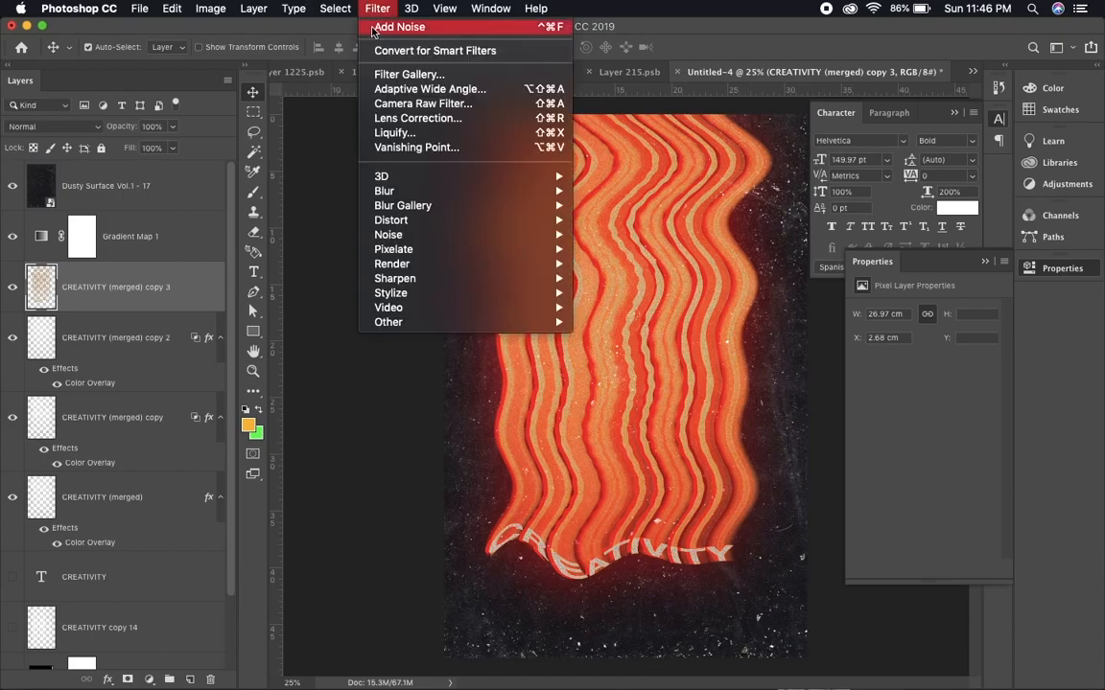
left_click(372, 29)
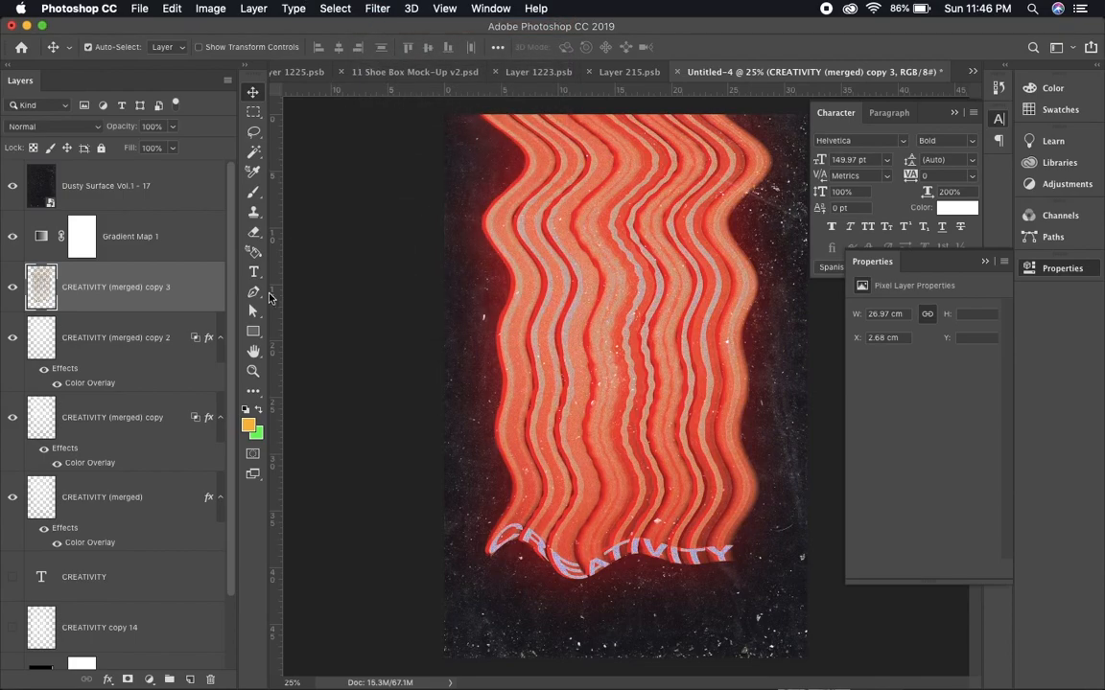
Rasterize the layer style of the CREATIVITY (merged) copy 2 layer
left_click(140, 355)
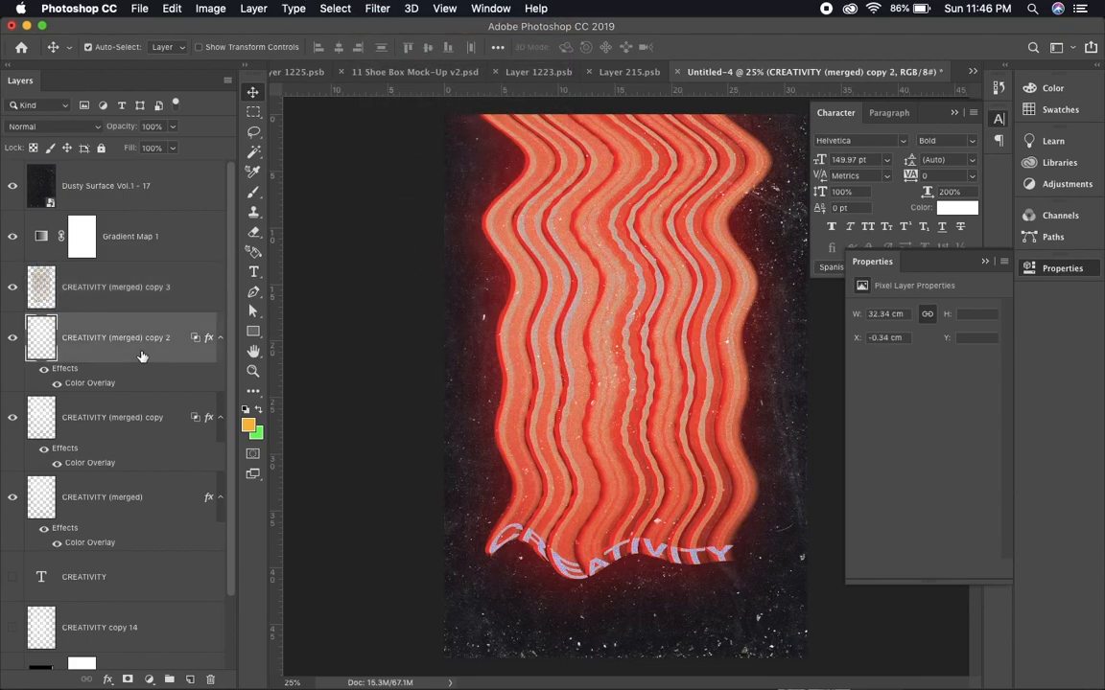
right_click(141, 356)
left_click(179, 267)
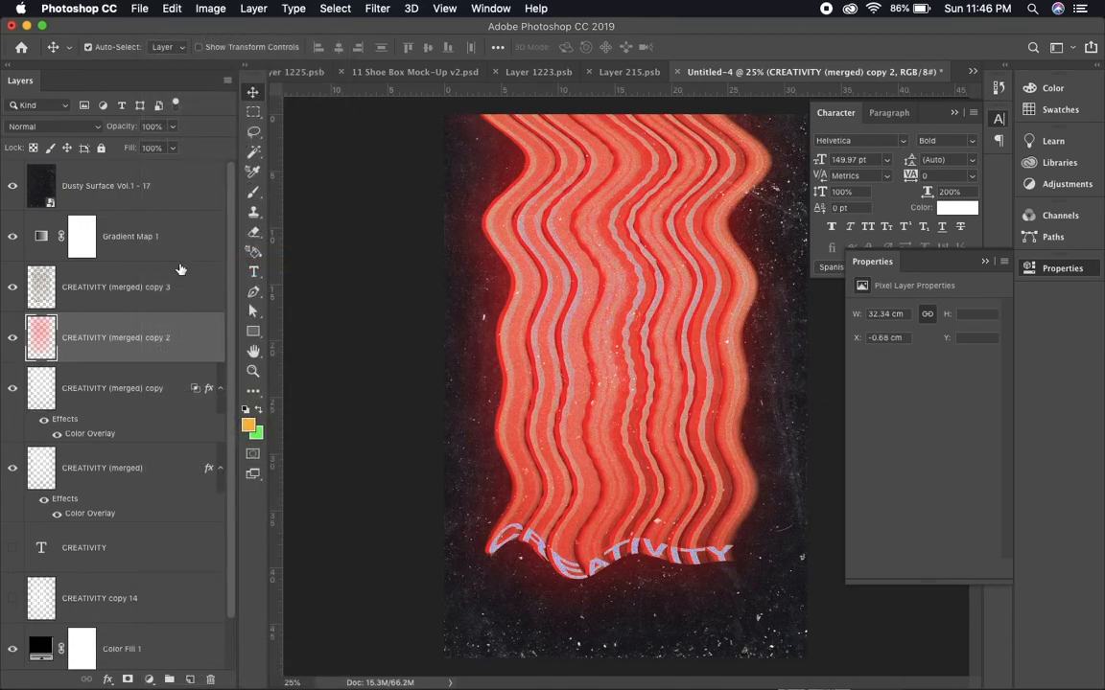
Turn off the G channel in the blending options of CREATIVITY (merged) copy 2 and nudge the layer to the right
double_click(168, 339)
double_click(203, 346)
left_click(817, 451)
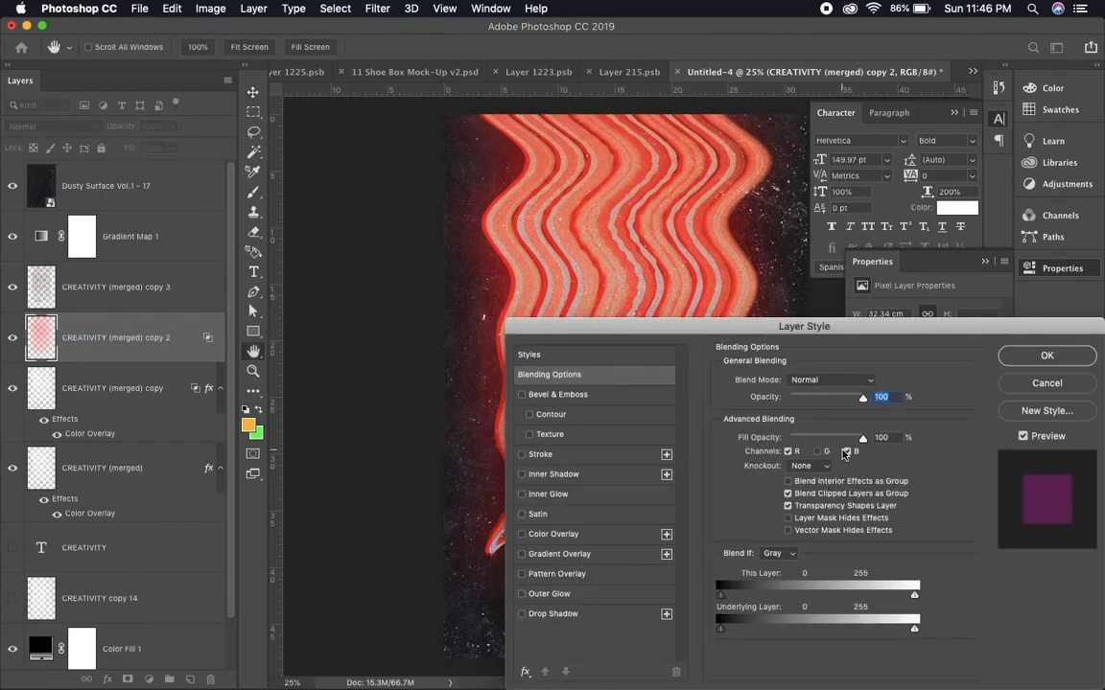
key("Return")
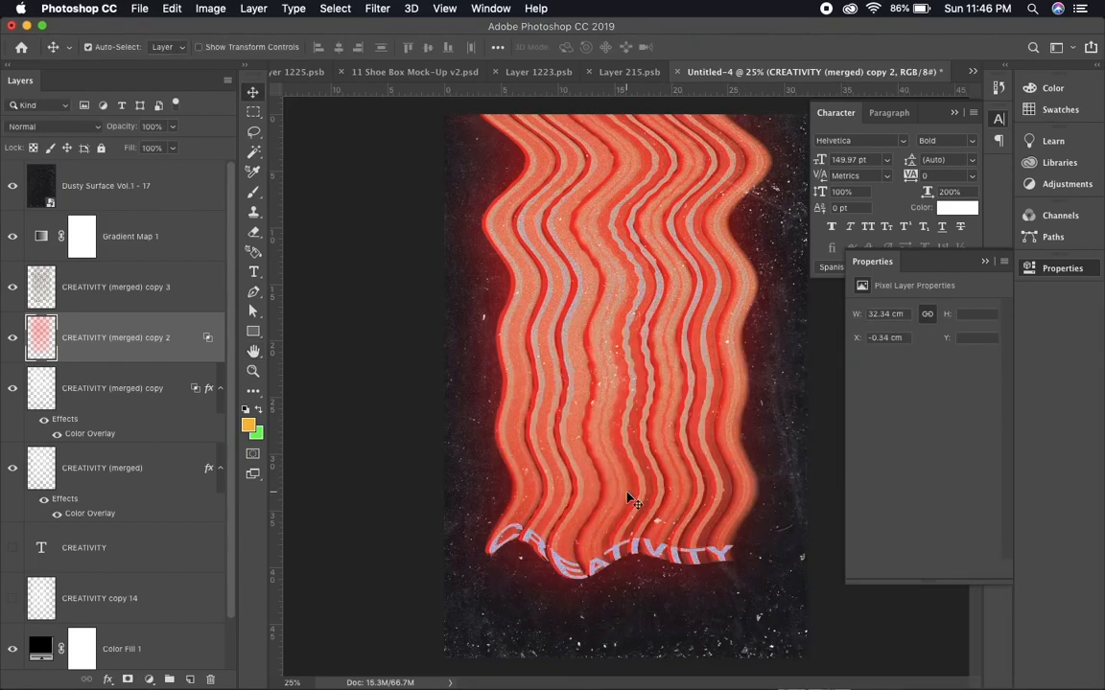
key("shift+Right")
key("shift+Right")
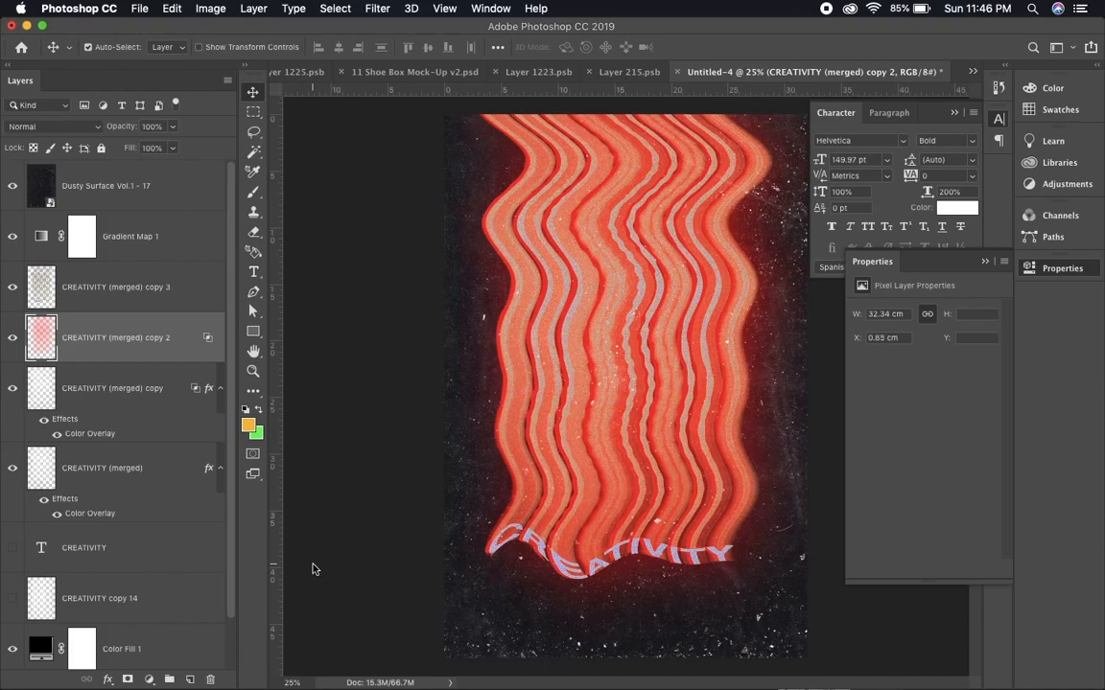
Rasterize the layer style of the CREATIVITY (merged) copy layer
left_click(114, 480)
left_click(131, 422)
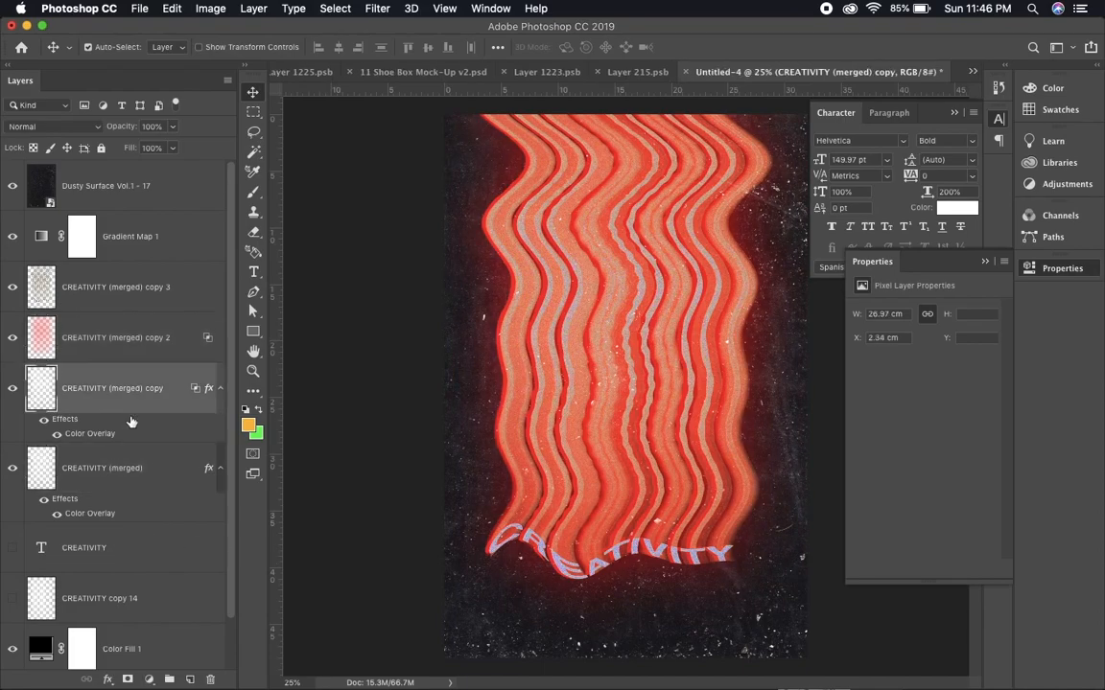
right_click(139, 384)
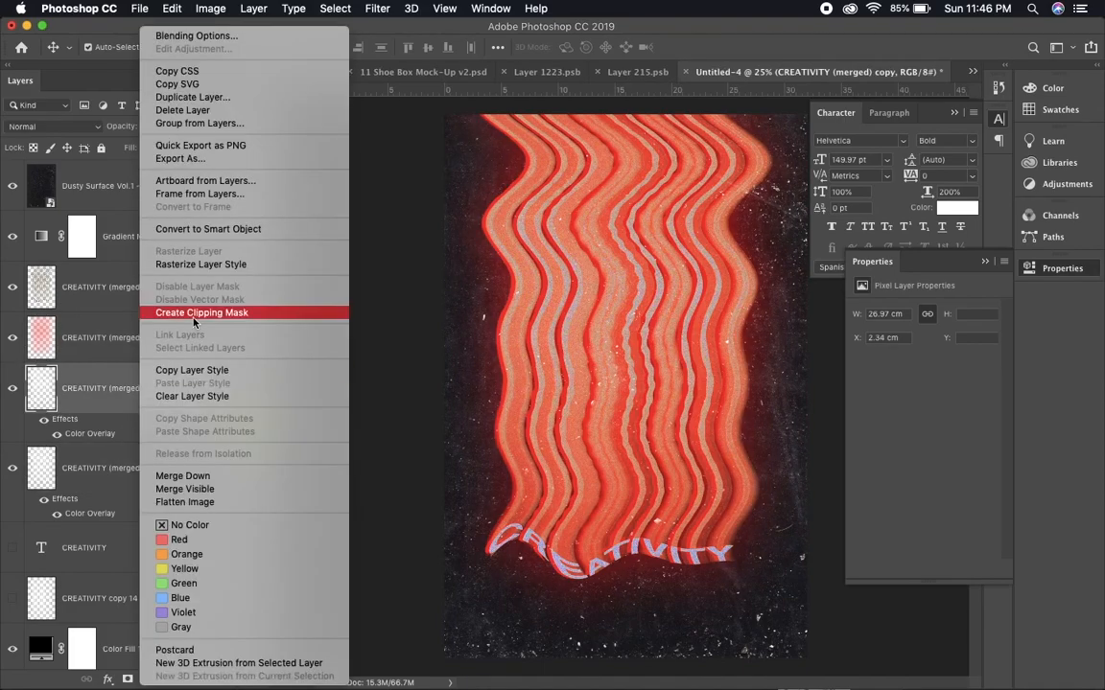
left_click(167, 236)
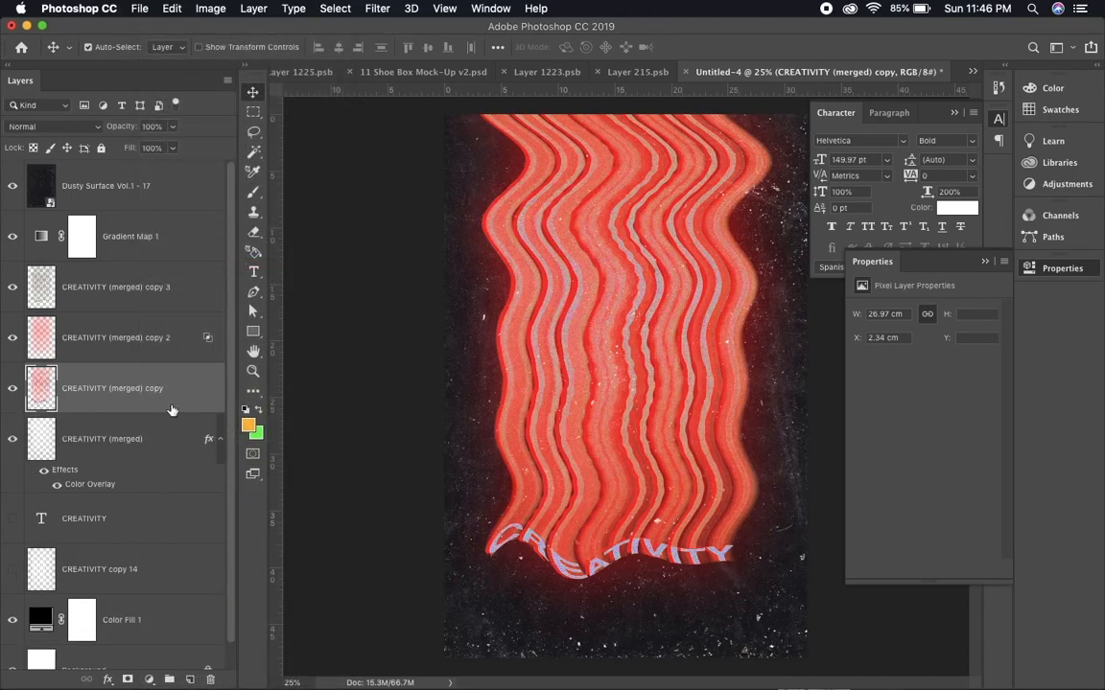
Turn off the G and B channels in the blending options of CREATIVITY (merged) copy and try nudging the layer to the right
double_click(173, 398)
left_click(818, 451)
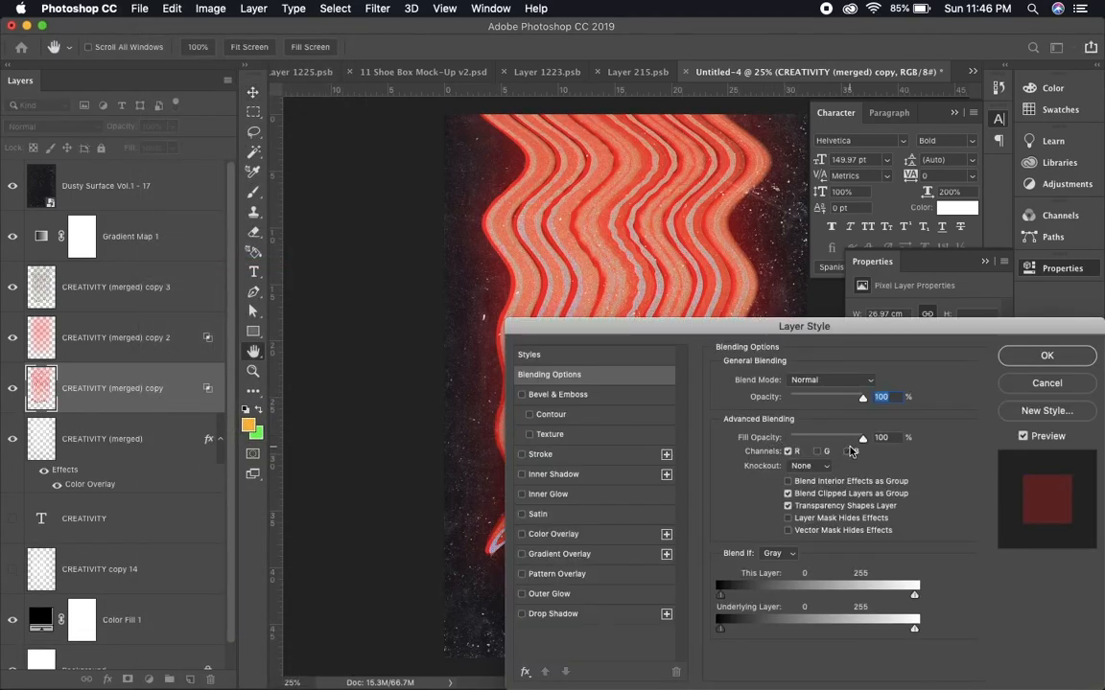
key("Return")
key("shift+Right")
key("shift+Right")
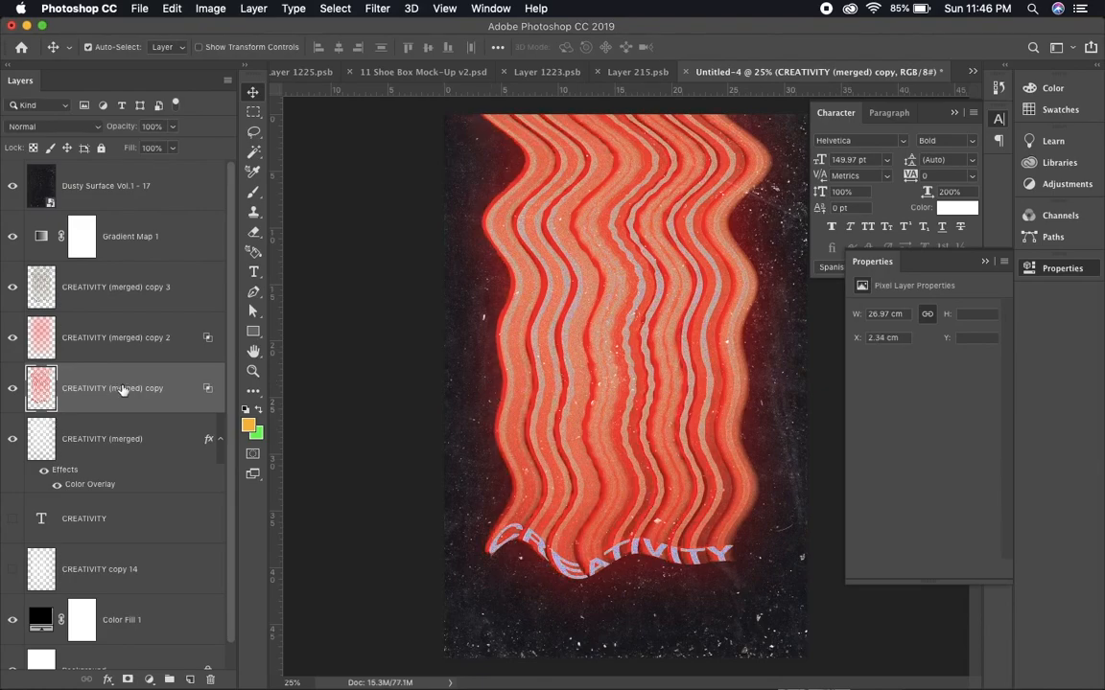
Switch to Finder and preview the Dust and Scratches texture images, including Dust and Scratches 2.jpg
key("super+equal")
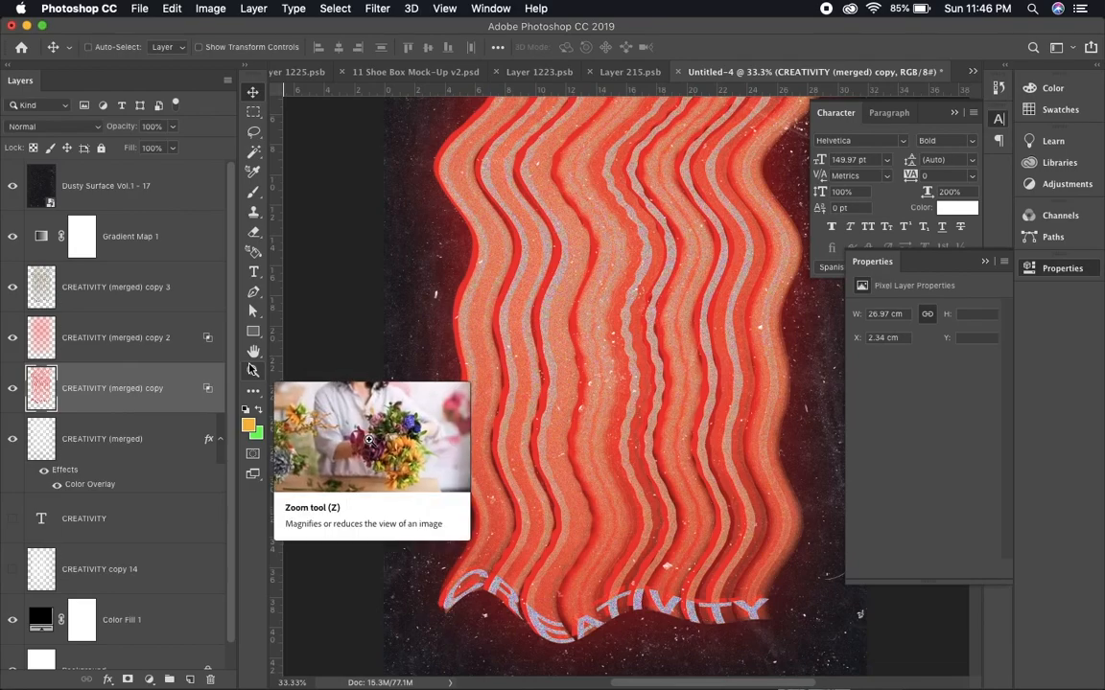
scroll(251, 369, "down", 2)
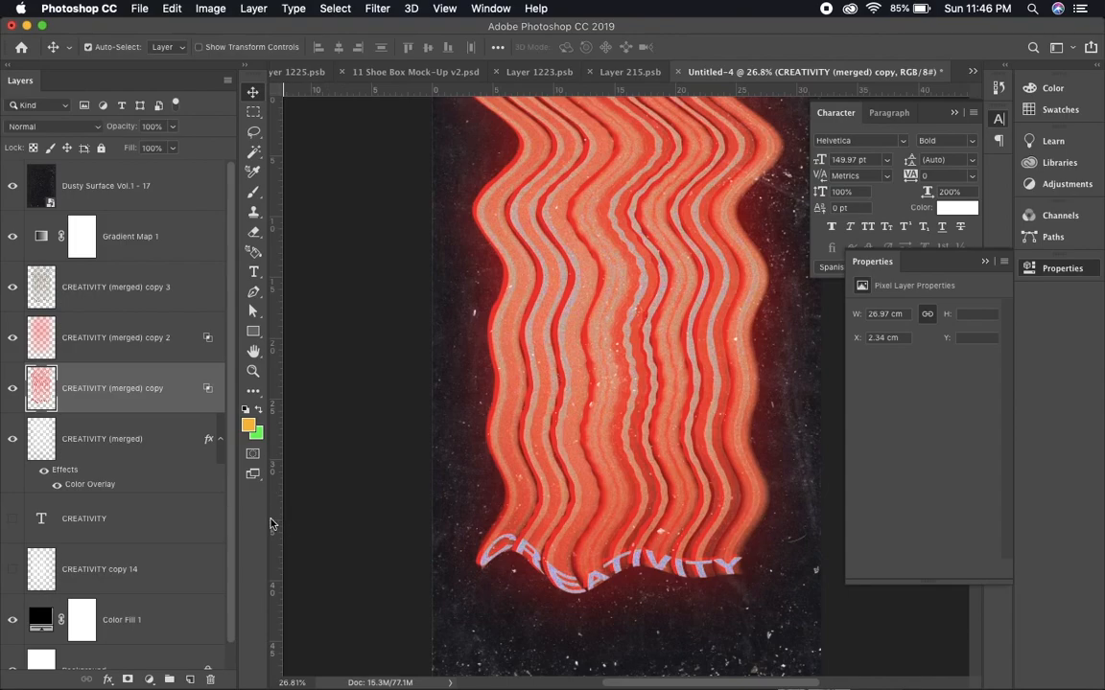
mouse_move(307, 681)
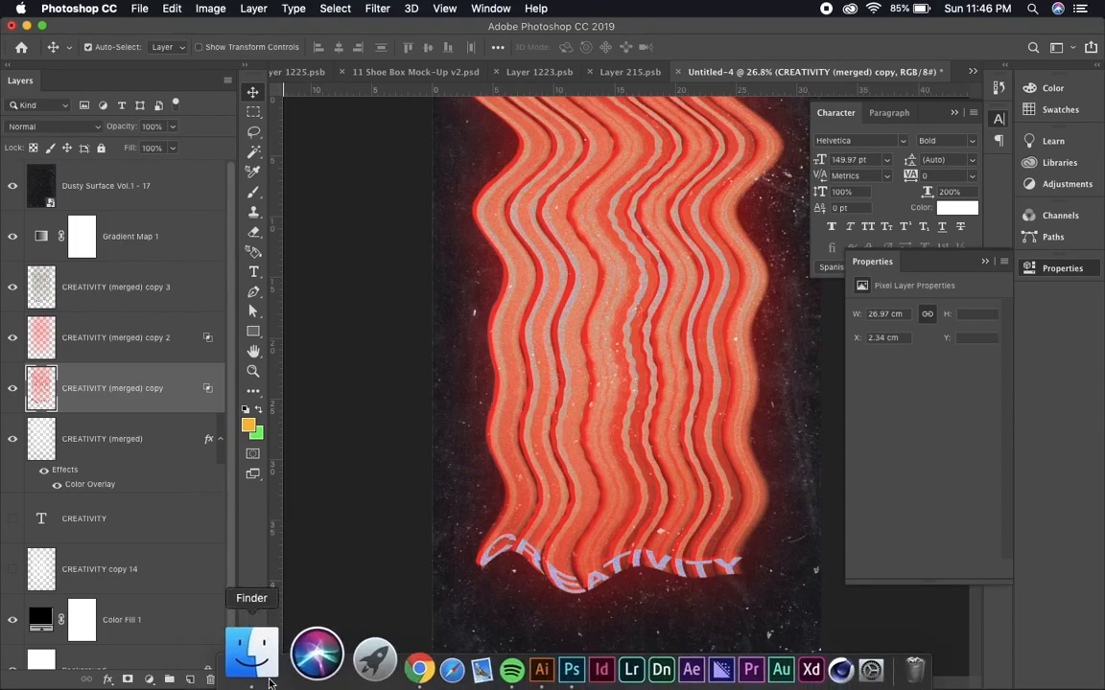
left_click(270, 683)
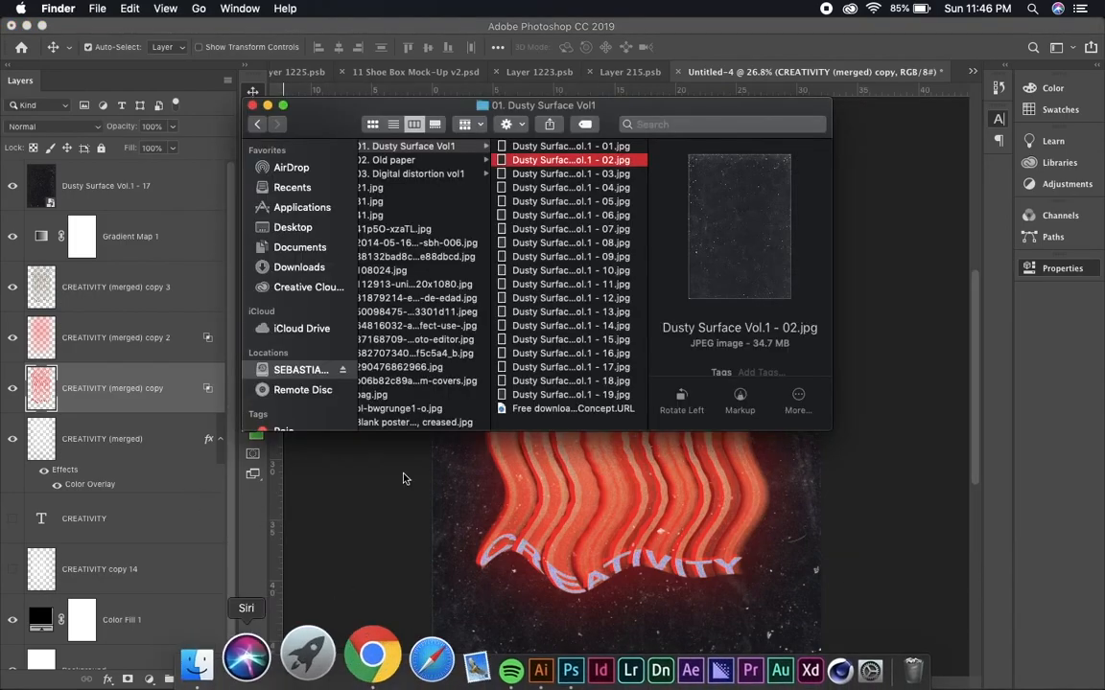
left_click(506, 161)
key("Right")
key("Right")
key("Down")
key("space")
key("Down")
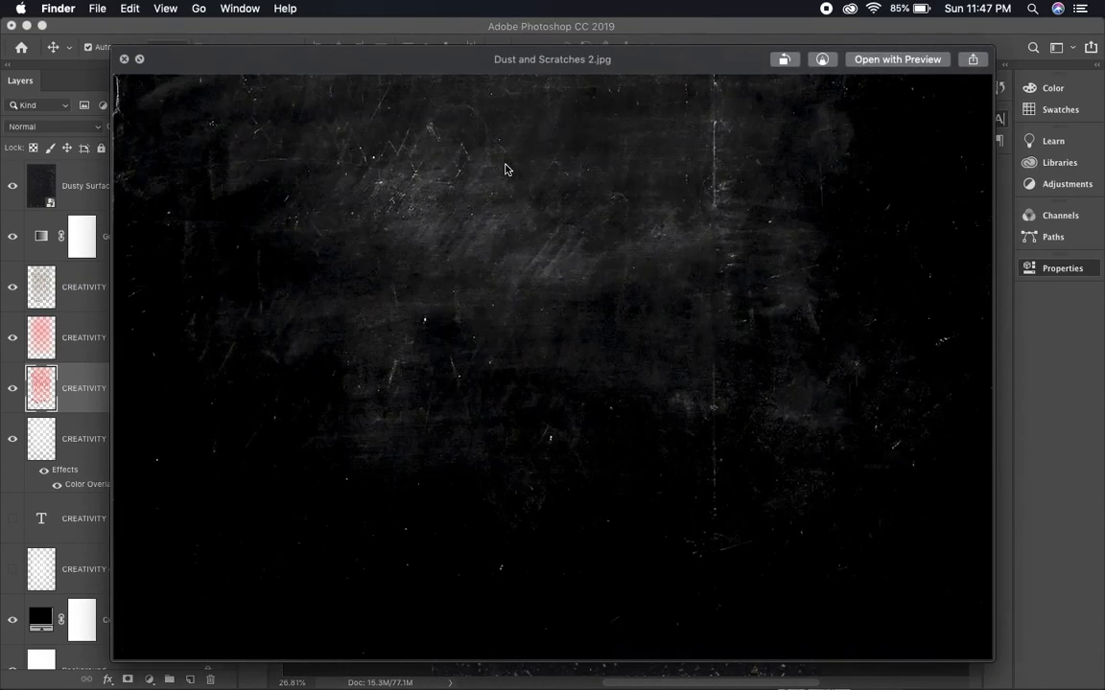
key("Up")
key("space")
Place Dust and Scratches 2.jpg directly above CREATIVITY (merged) copy, rotate it upside down and enlarge it to about 80 × 54 cm
left_click_drag(533, 173, 522, 475)
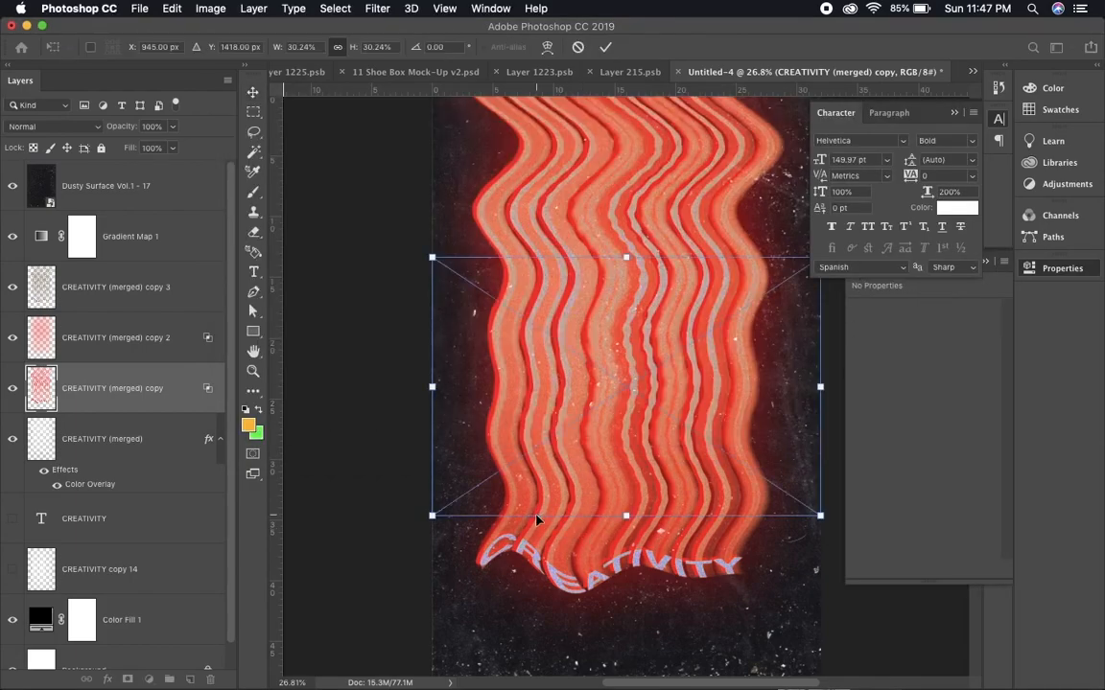
key("Return")
key("super+t")
left_click_drag(478, 288, 897, 44)
key("Return")
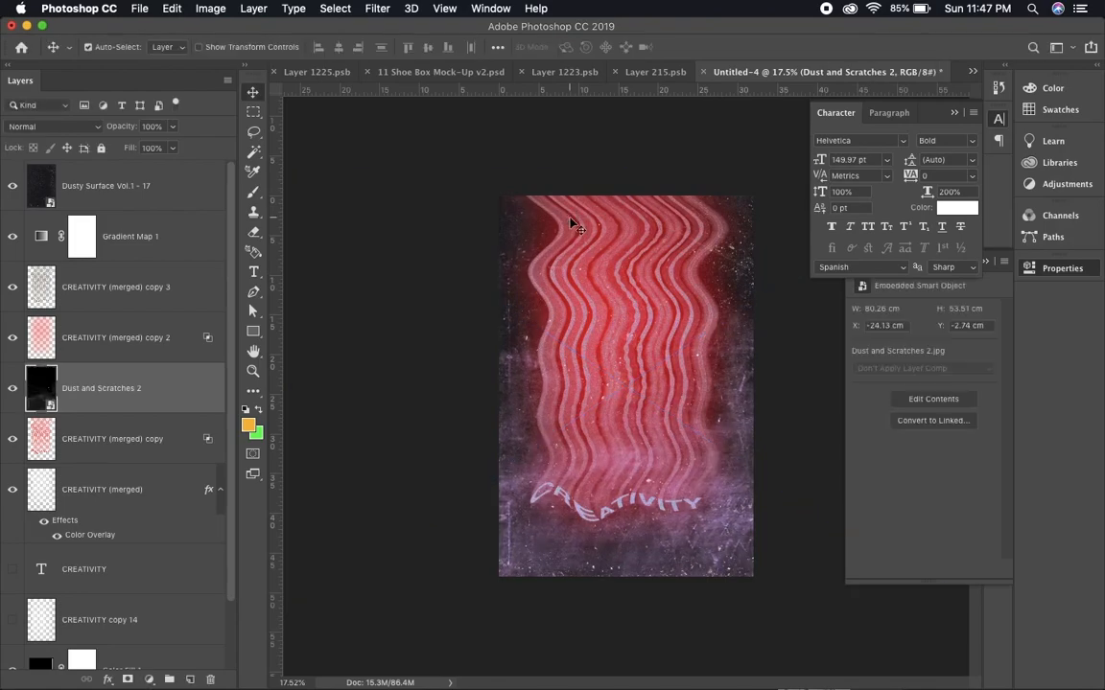
Add a Hue/Saturation adjustment layer directly above CREATIVITY (merged) copy 3
key("super+equal")
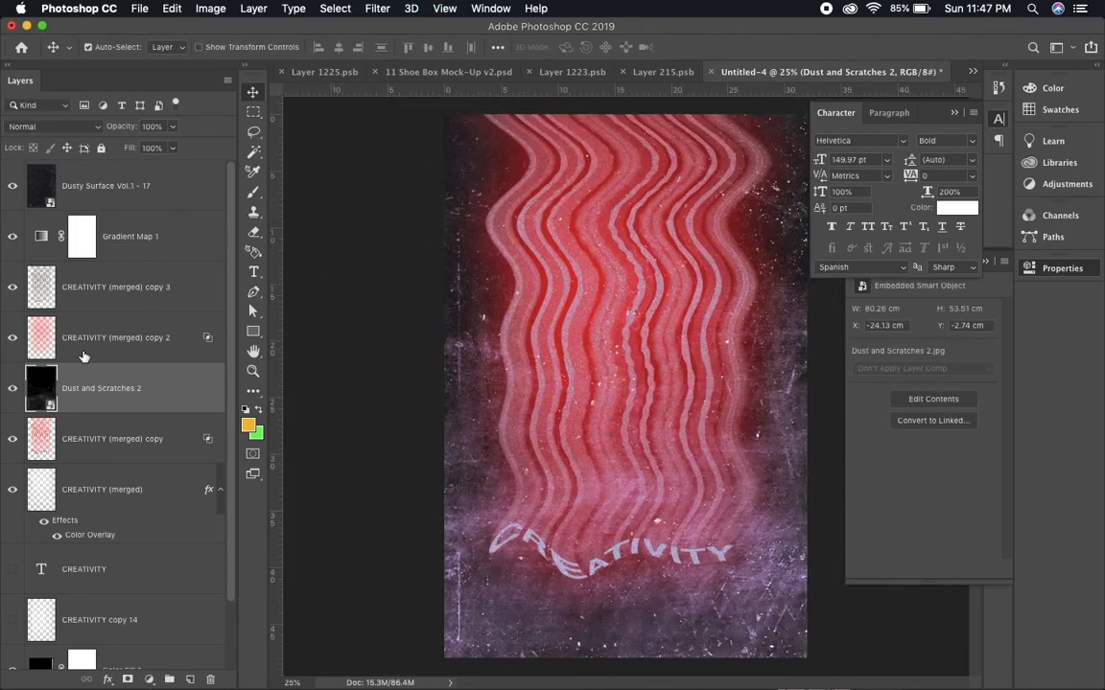
left_click(176, 328)
left_click(159, 288)
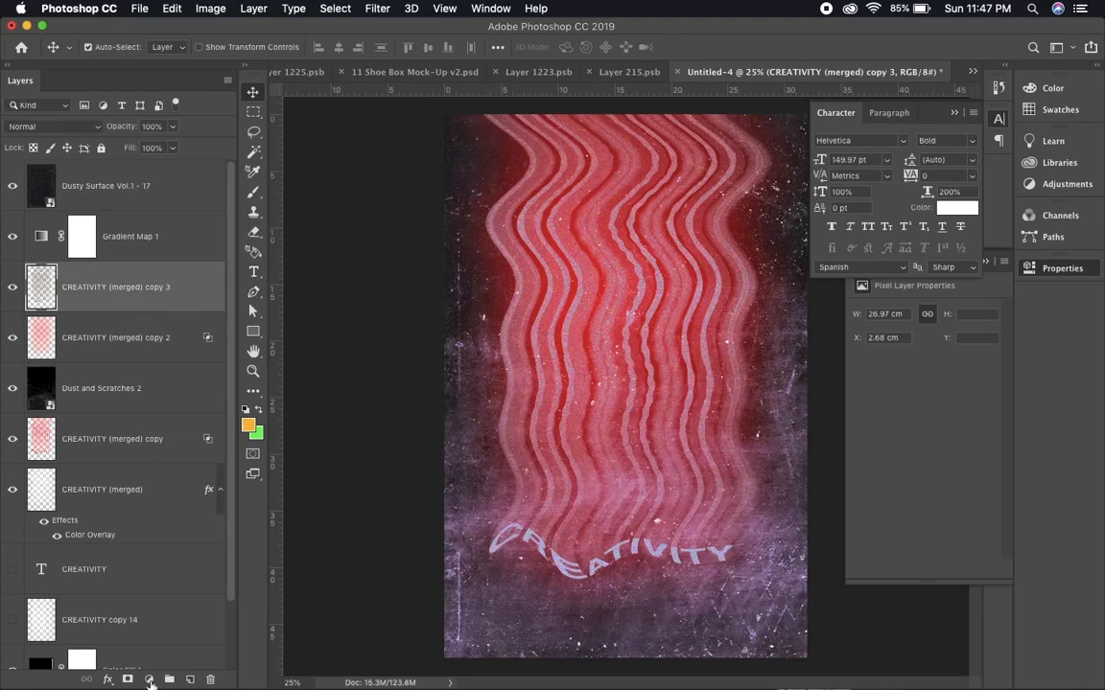
left_click(150, 680)
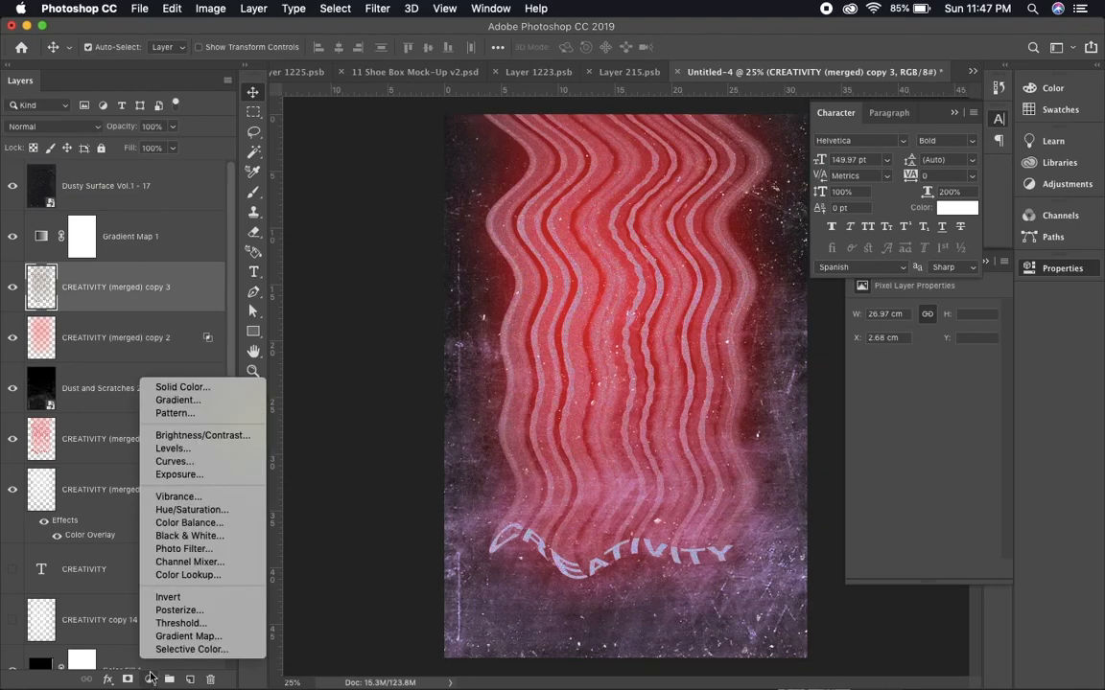
left_click(180, 509)
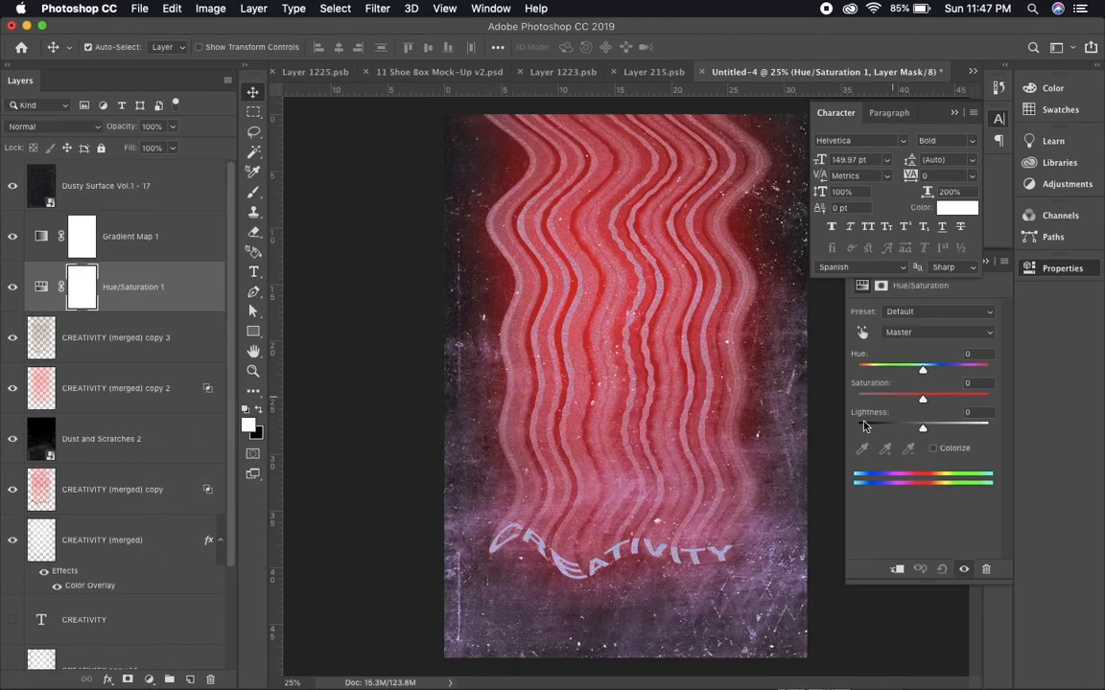
Try hue and saturation shifts on separate colour ranges of the Hue/Saturation layer, setting the Cyans hue to +171
left_click(916, 333)
left_click(901, 346)
mouse_move(922, 369)
left_mouse_down()
mouse_move(862, 382)
mouse_move(860, 371)
mouse_move(944, 365)
mouse_move(923, 368)
left_mouse_up()
left_click(927, 332)
left_click(906, 319)
left_click_drag(893, 372, 983, 371)
left_click_drag(930, 397, 979, 398)
left_click(932, 333)
left_click(906, 345)
left_click_drag(922, 370, 987, 373)
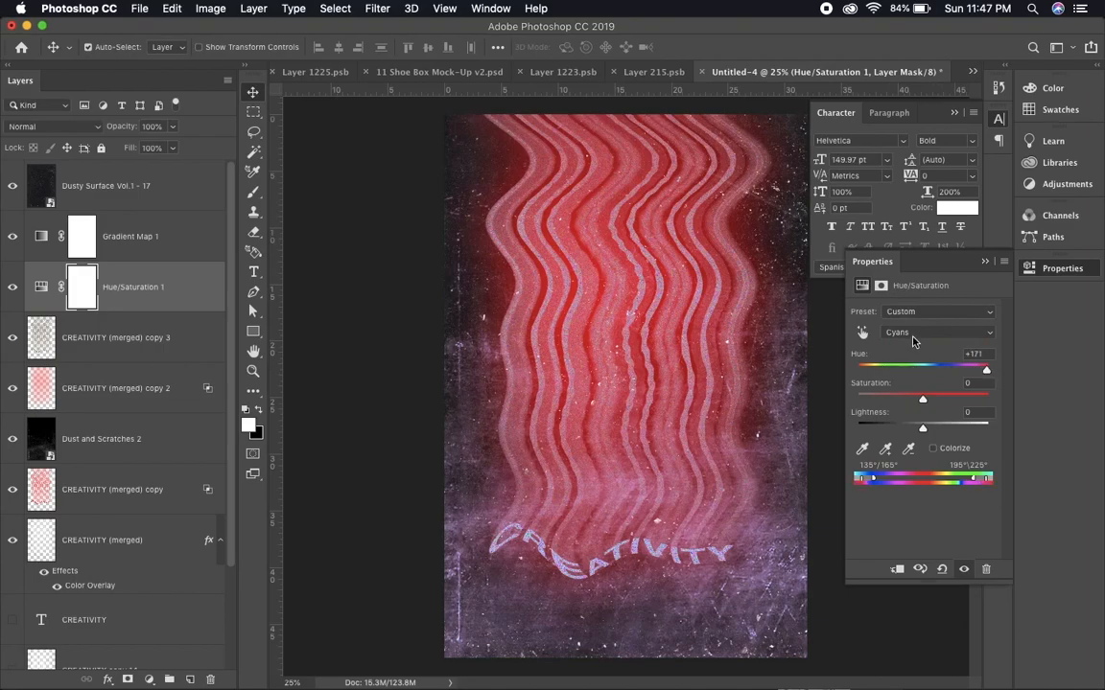
Try shifting the Blues hue to about -160, and set the Magentas to hue -174 and saturation +100
left_click(913, 332)
left_click(825, 314)
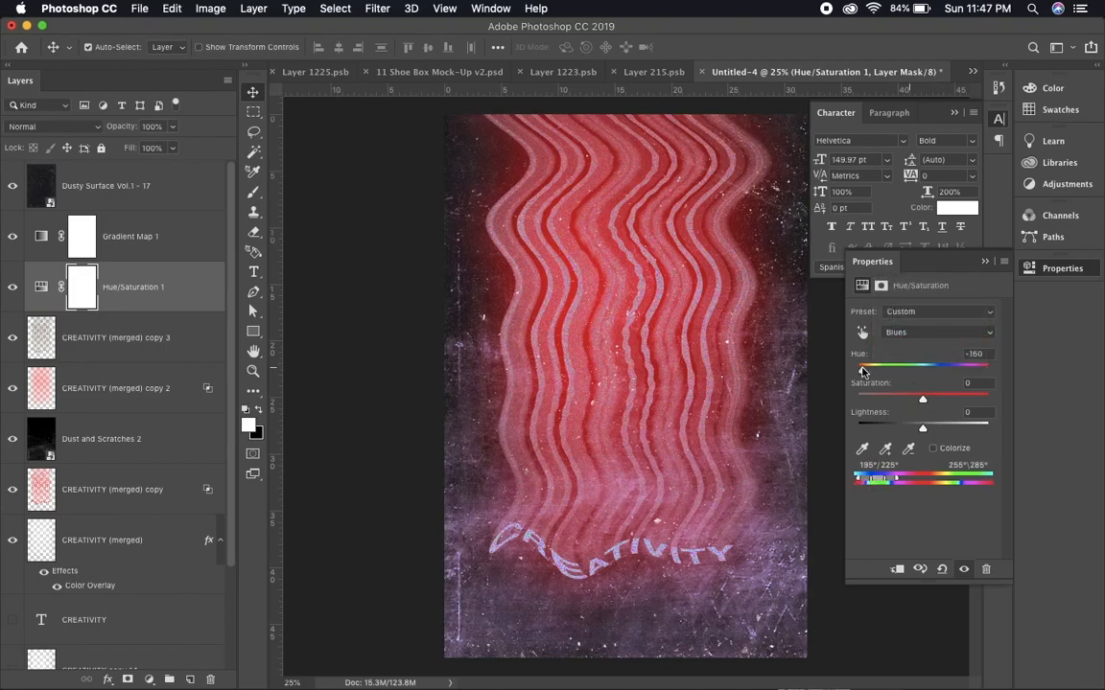
left_click(913, 332)
left_click(906, 347)
left_click_drag(923, 370, 988, 397)
left_click_drag(875, 372, 858, 373)
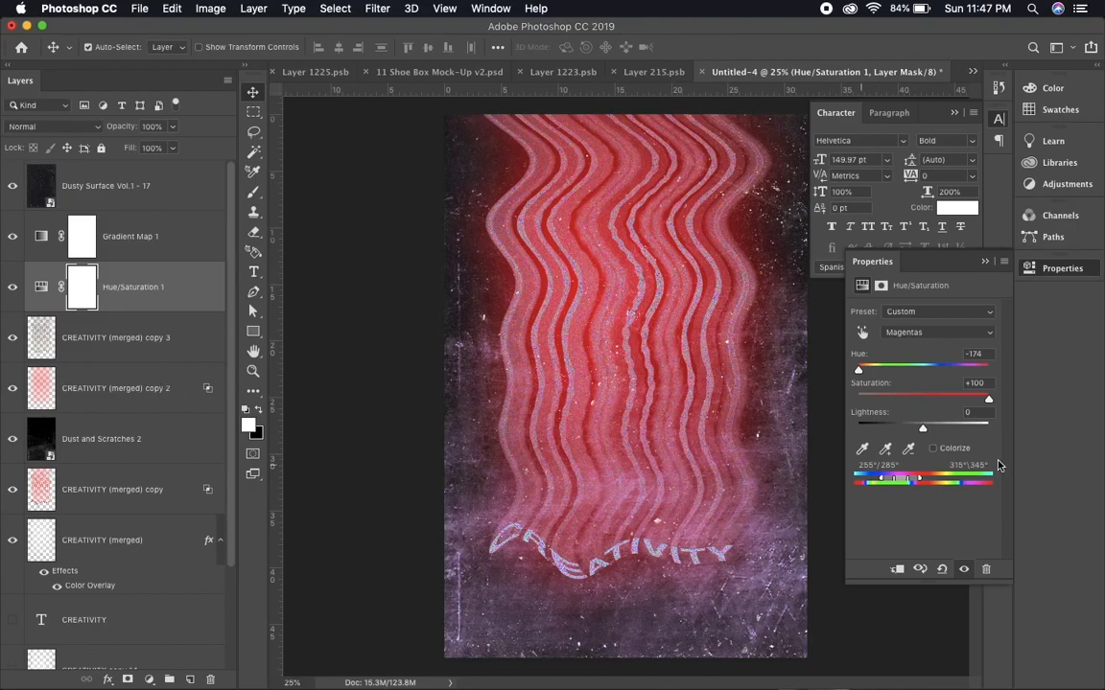
Colorize the Hue/Saturation adjustment with hue 245 and saturation 100
left_click(932, 448)
left_click_drag(901, 370, 945, 369)
left_click_drag(889, 398, 990, 400)
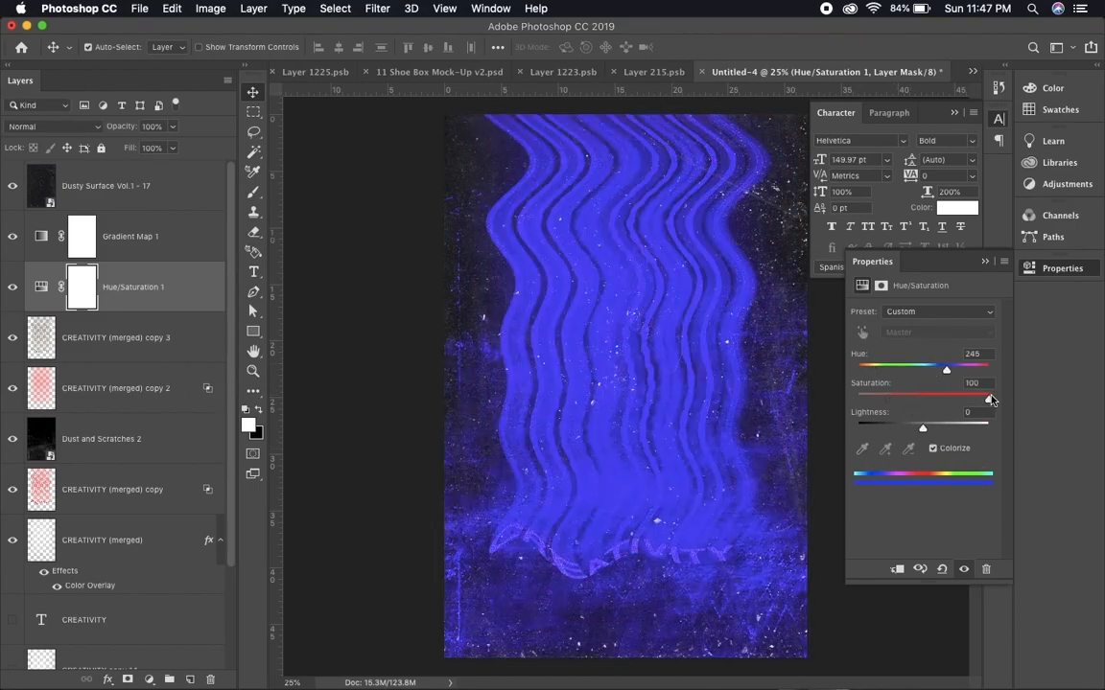
Undo the Hue/Saturation adjustment layer, and test deleting CREATIVITY (merged) copy 3 before restoring it
key("super+z")
key("super+shift+z")
key("super+z")
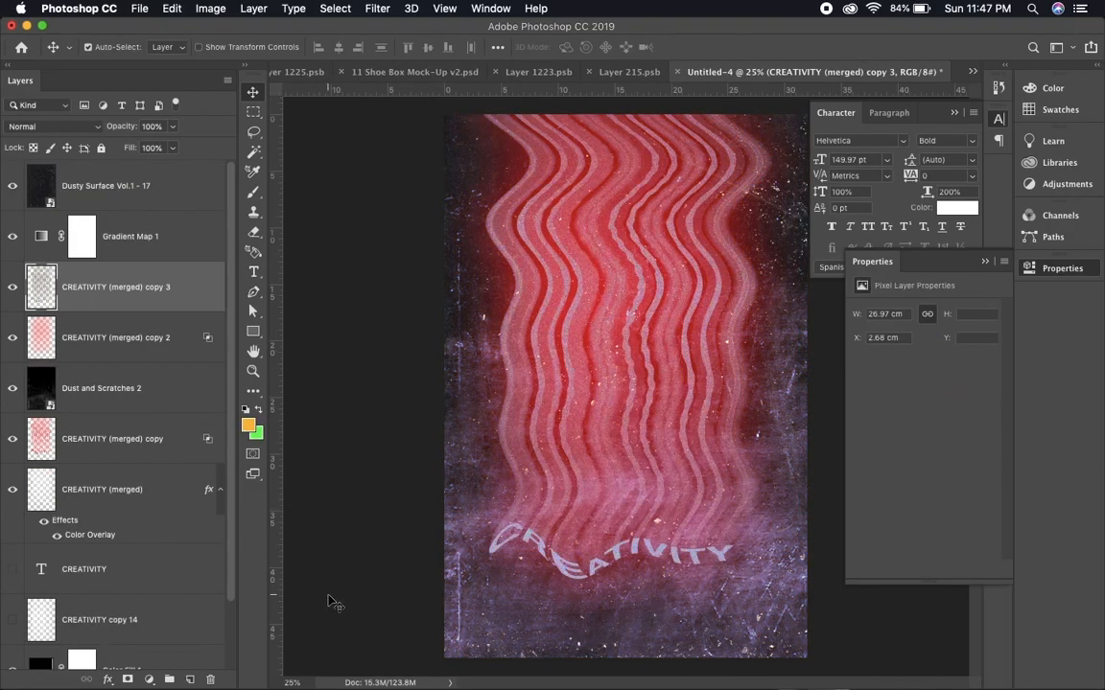
key("BackSpace")
key("super+z")
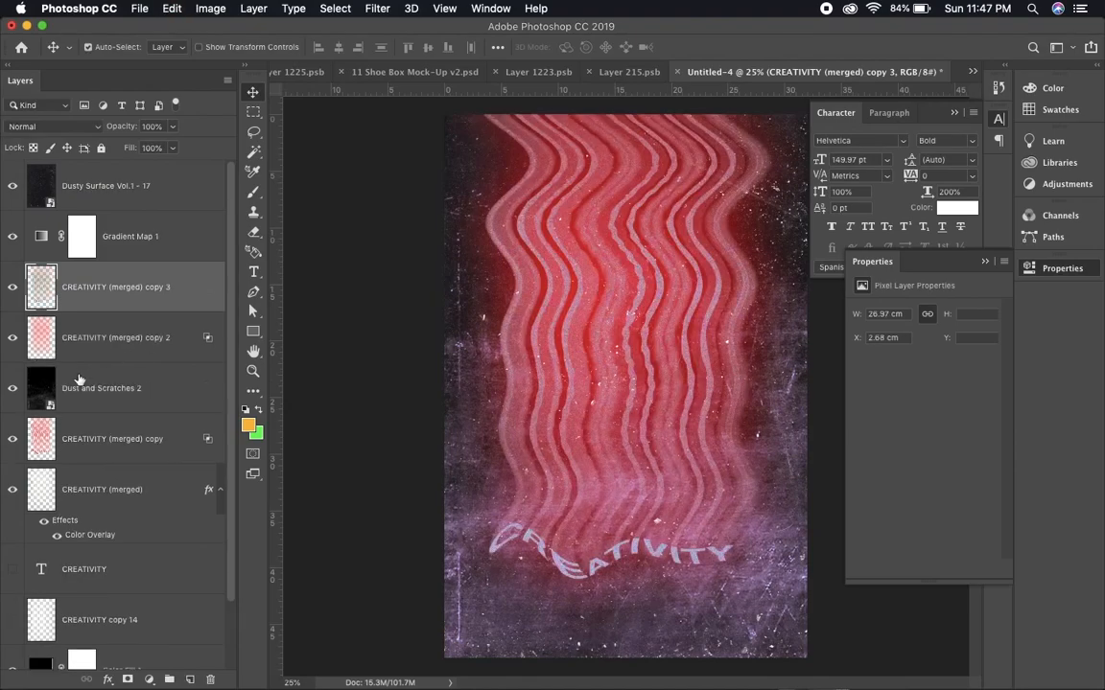
Try several blend modes on CREATIVITY (merged) copy 2, including Subtract, and set it to Difference
left_click(104, 388)
left_click(115, 337)
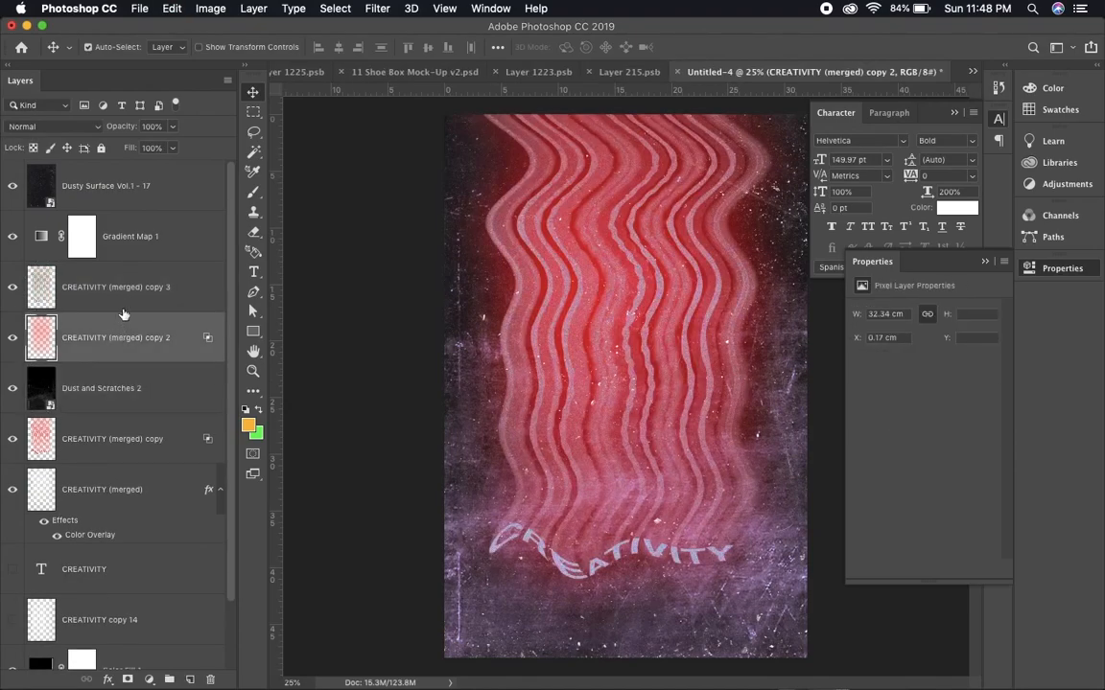
key("shift+alt+t")
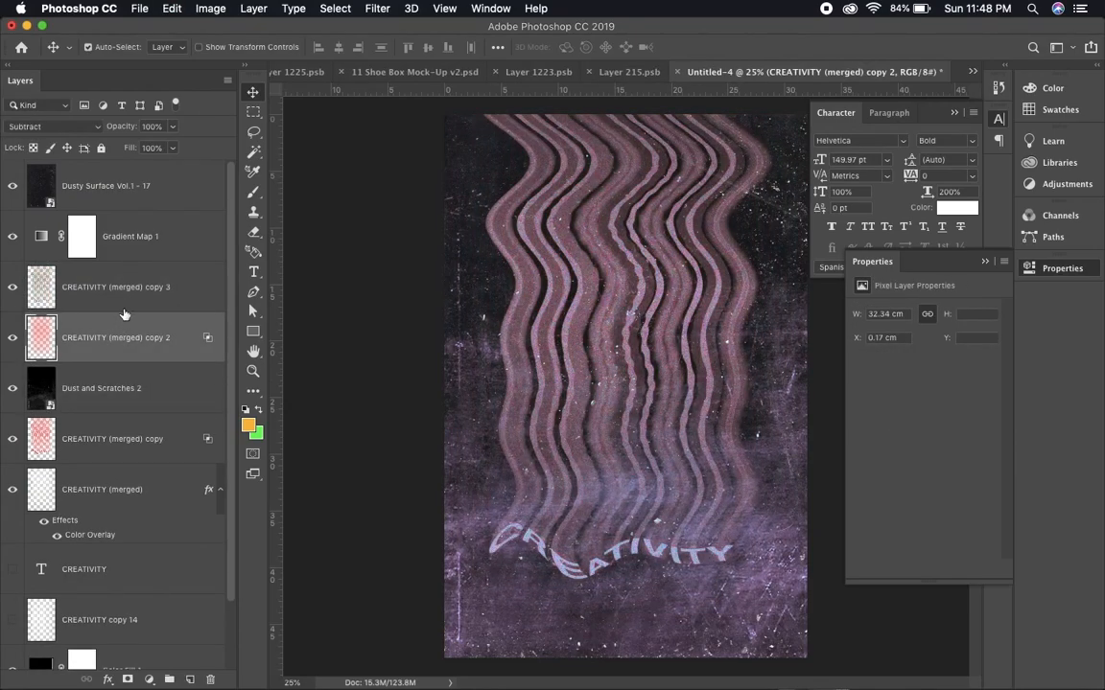
key("shift+alt+n")
key("shift+alt+l")
key("shift+alt+e")
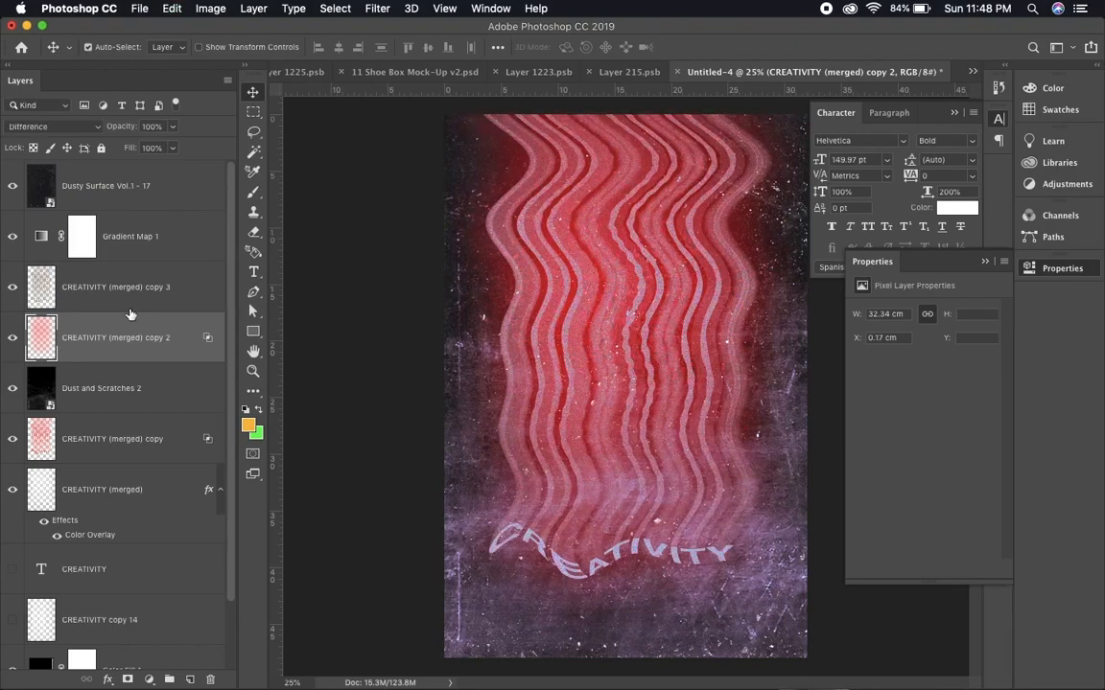
Colorize the CREATIVITY (merged) copy 2 layer with Hue/Saturation using hue 193 and saturation 100
key("super+u")
left_click(1043, 242)
left_click_drag(822, 156, 925, 159)
left_click_drag(857, 195, 965, 195)
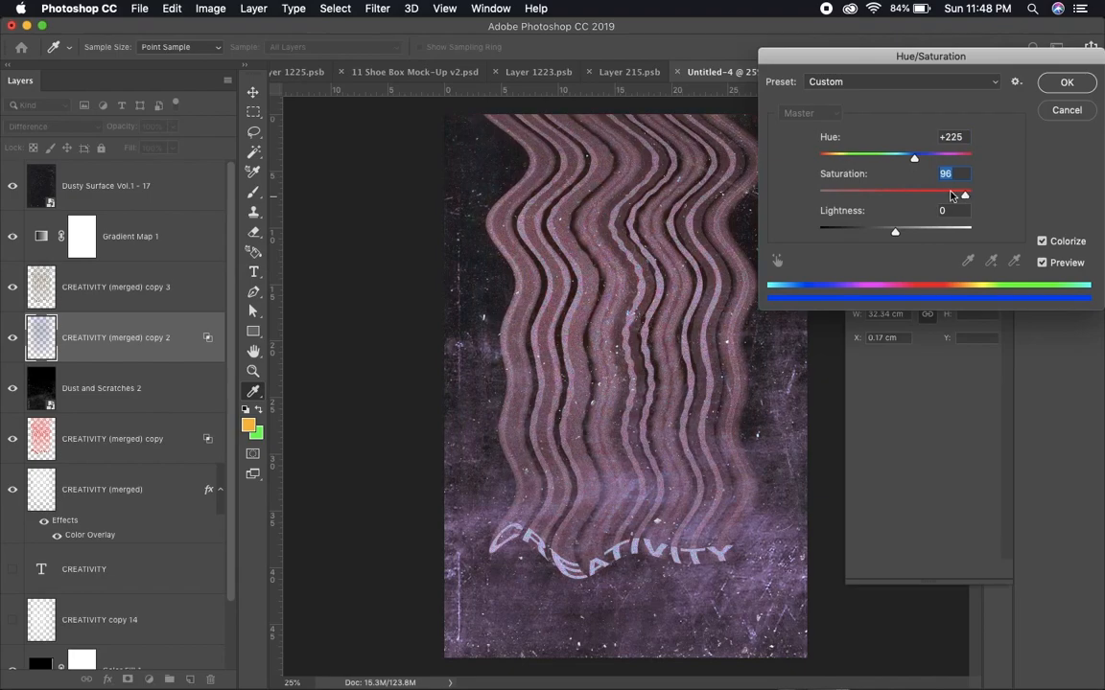
left_click_drag(913, 161, 902, 161)
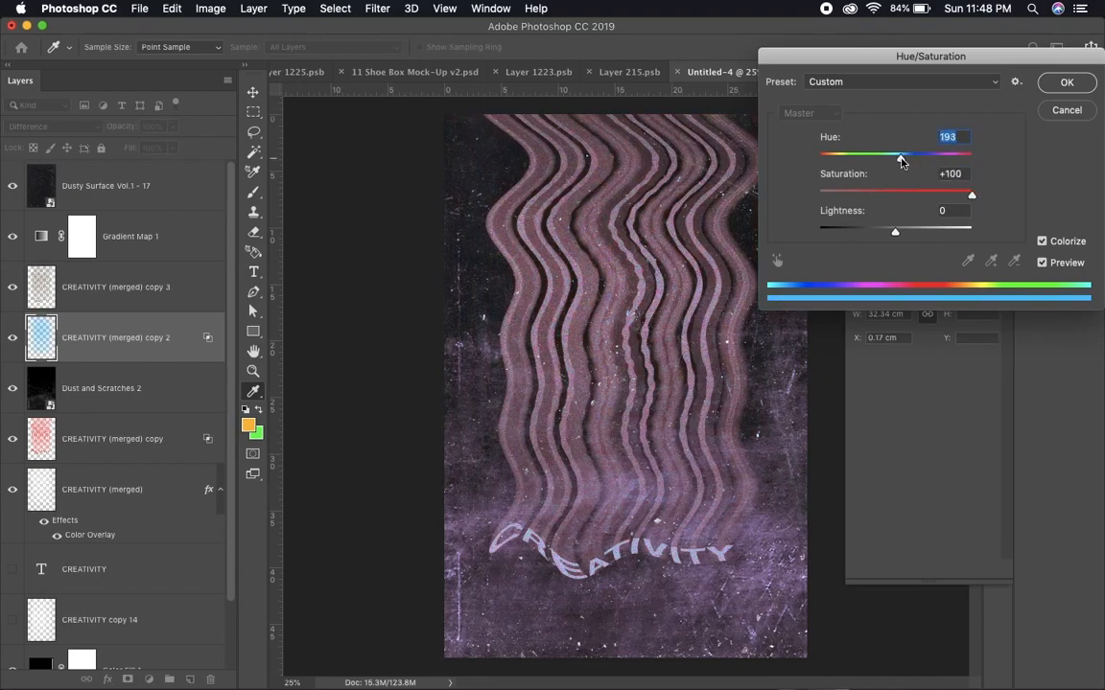
key("Return")
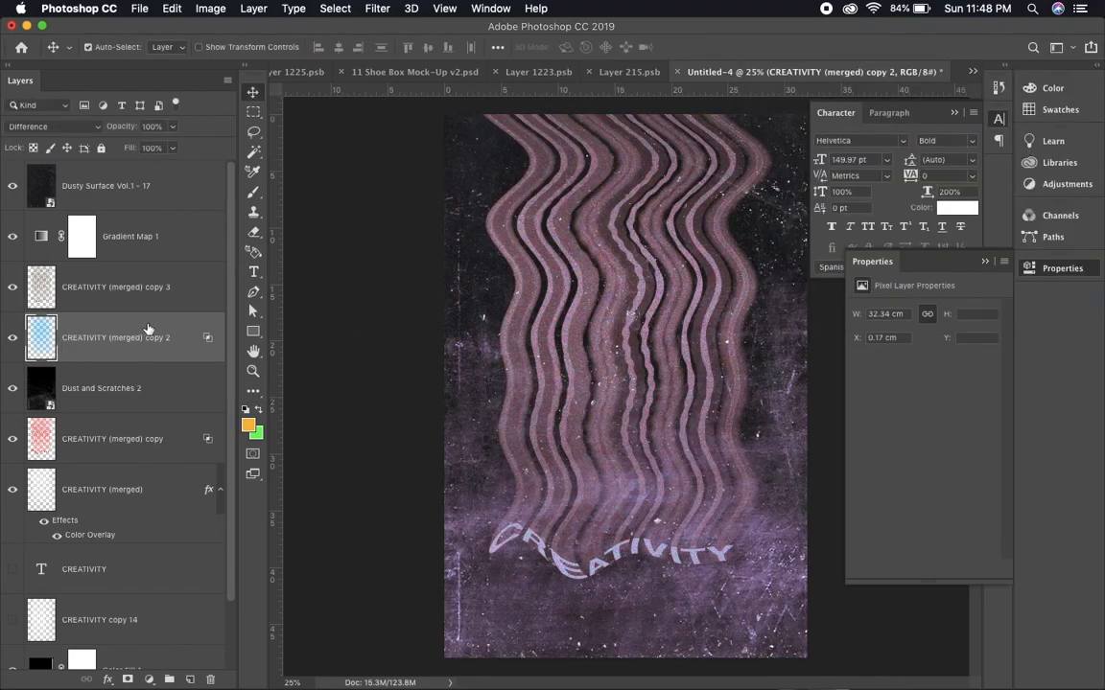
Step the blend mode of CREATIVITY (merged) copy 2 backwards through the available modes to Divide
key("shift+minus")
key("shift+minus")
key("shift+minus")
key("shift+minus")
key("shift+minus")
key("shift+minus")
key("shift+minus")
key("shift+minus")
key("shift+minus")
key("shift+minus")
key("shift+minus")
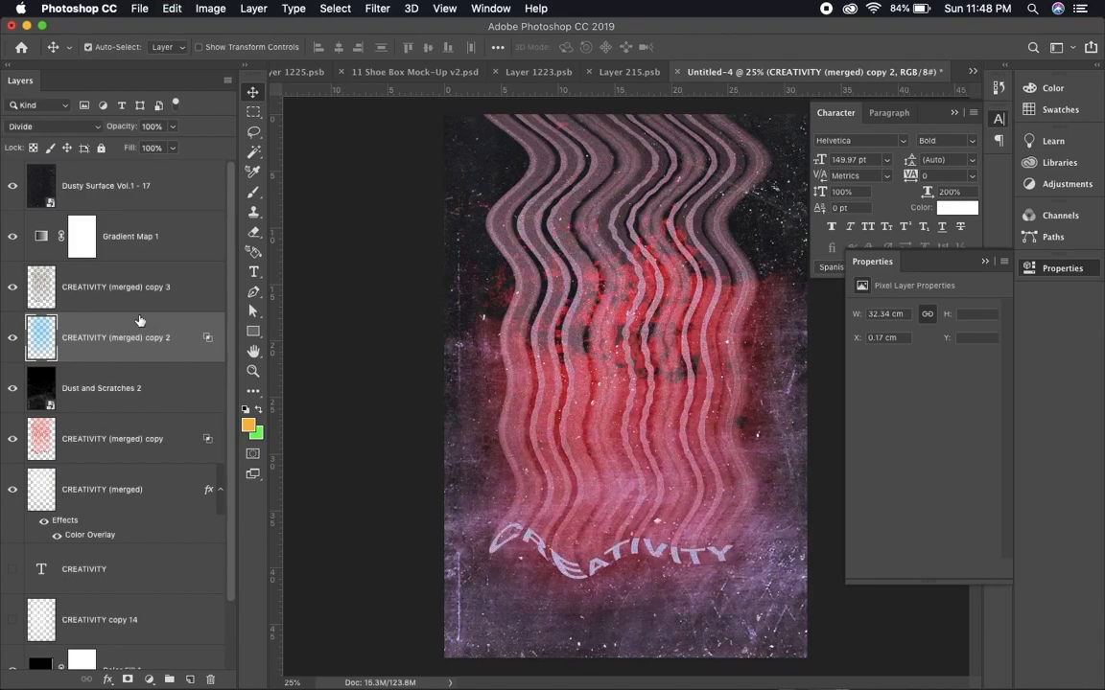
Try Color, Darker Color and Soft Light on CREATIVITY (merged) copy 2, settling on Exclusion with its original red colouring restored
key("shift+plus")
key("shift+plus")
key("shift+plus")
key("shift+plus")
key("shift+plus")
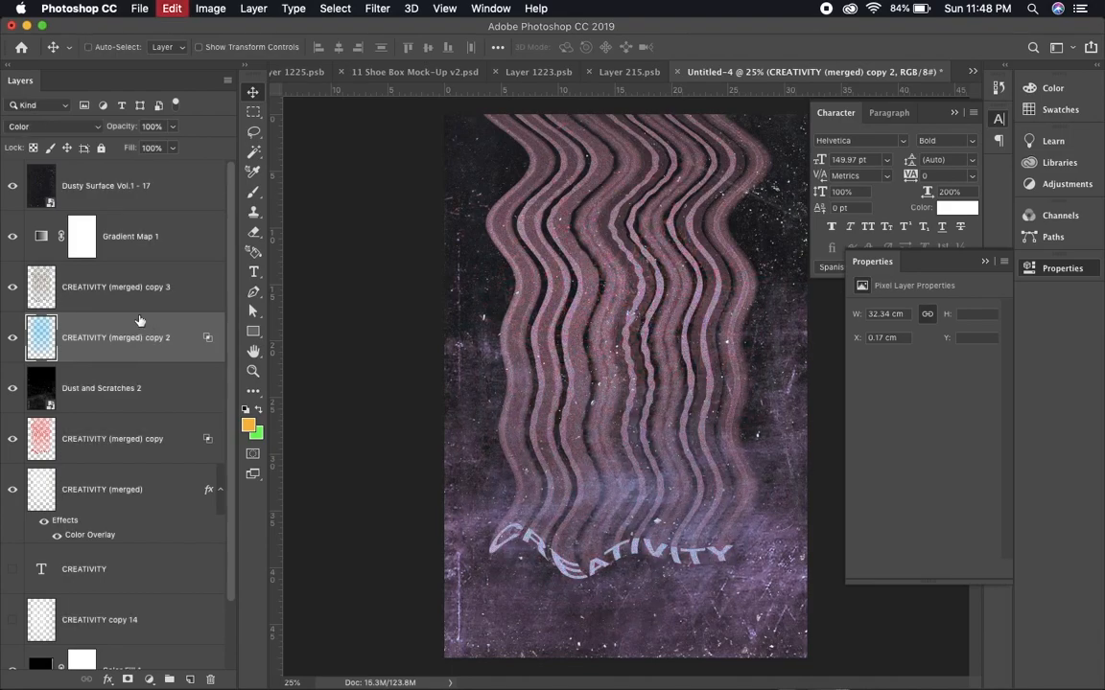
key("shift+plus")
key("shift+plus")
key("shift+plus")
key("shift+plus")
key("shift+plus")
key("shift+plus")
key("shift+plus")
key("shift+plus")
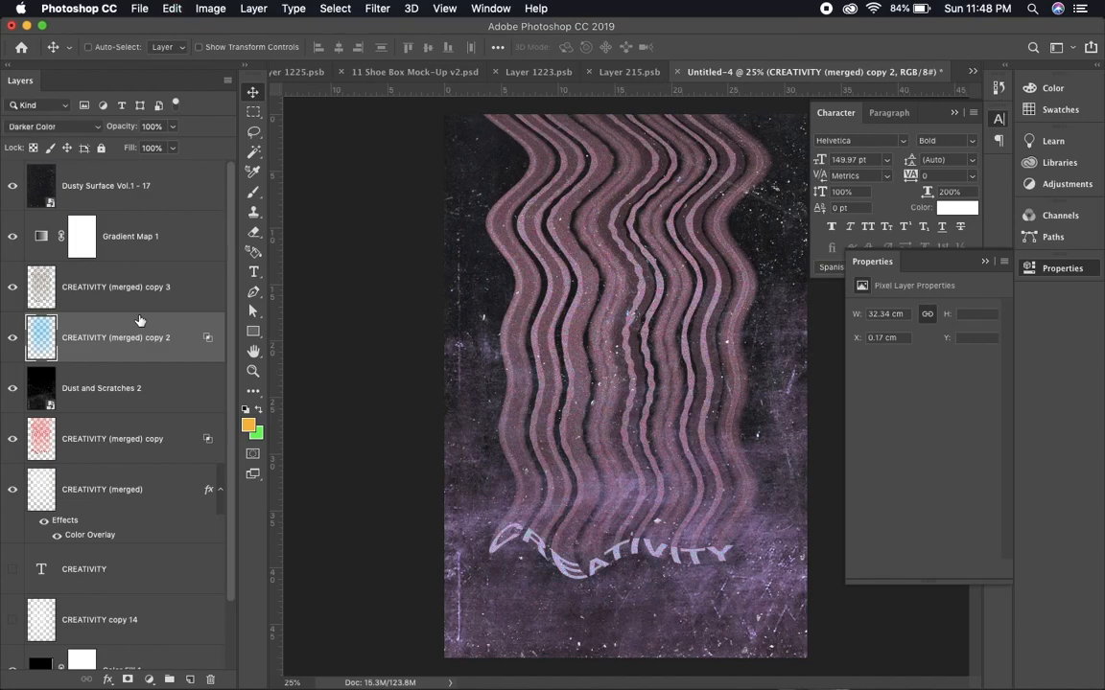
key("shift+plus")
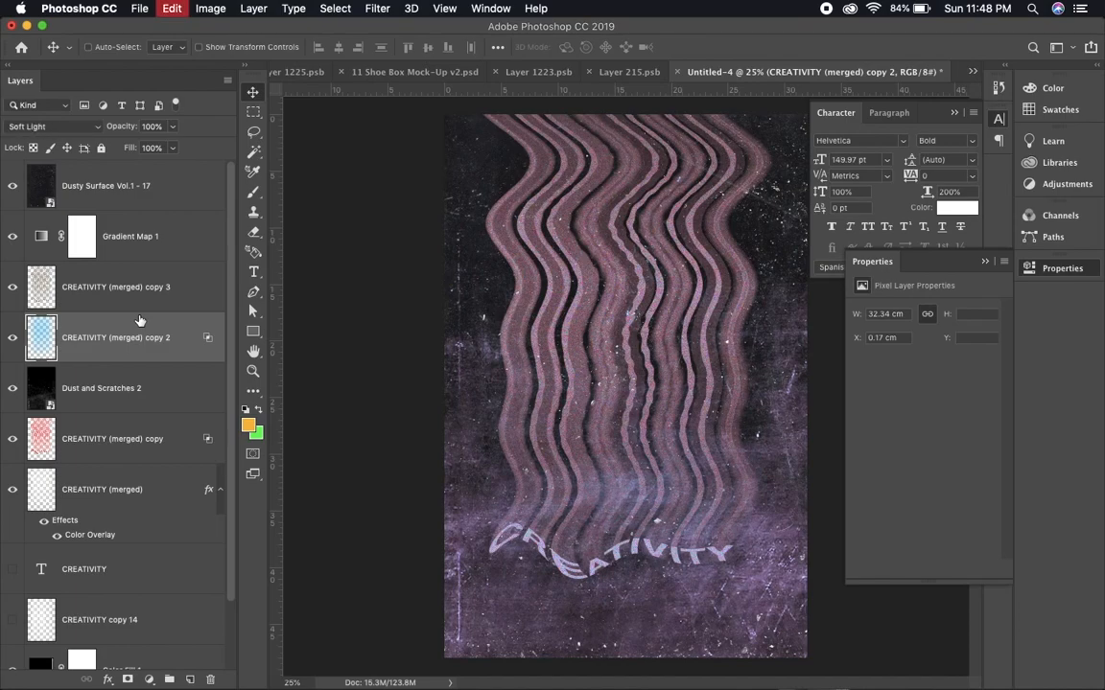
key("shift+plus")
key("shift+plus")
key("shift+plus")
key("shift+plus")
key("shift+plus")
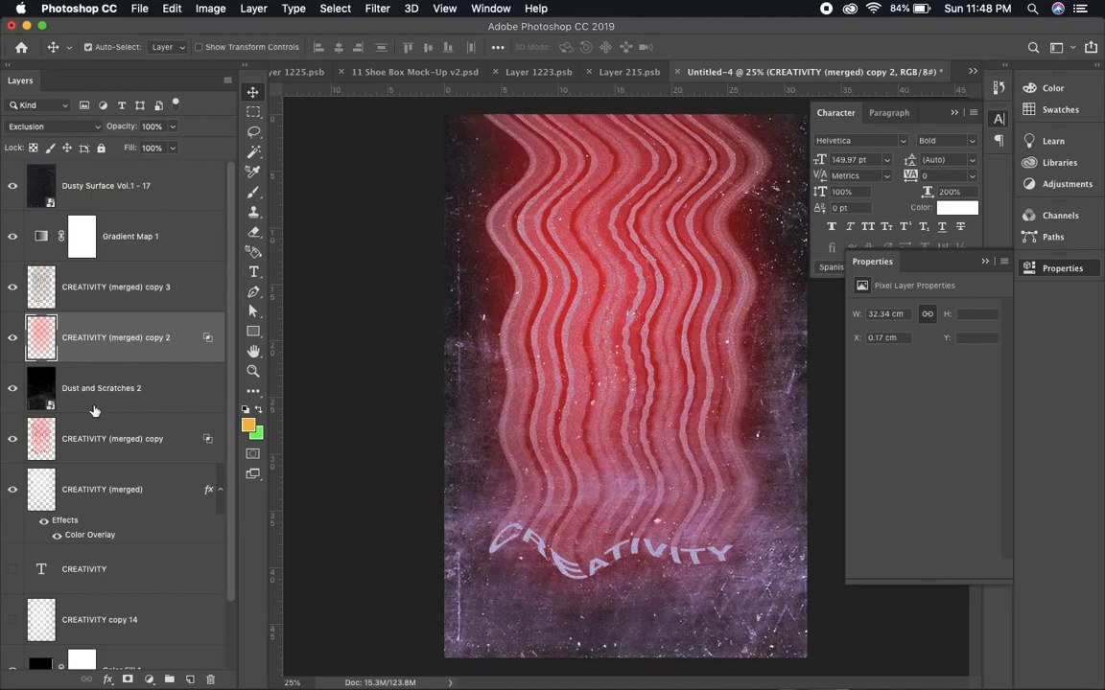
Compare the poster without the Dust and Scratches 2 layer by deleting it and restoring it
left_click(183, 377)
key("Delete")
key("super+z")
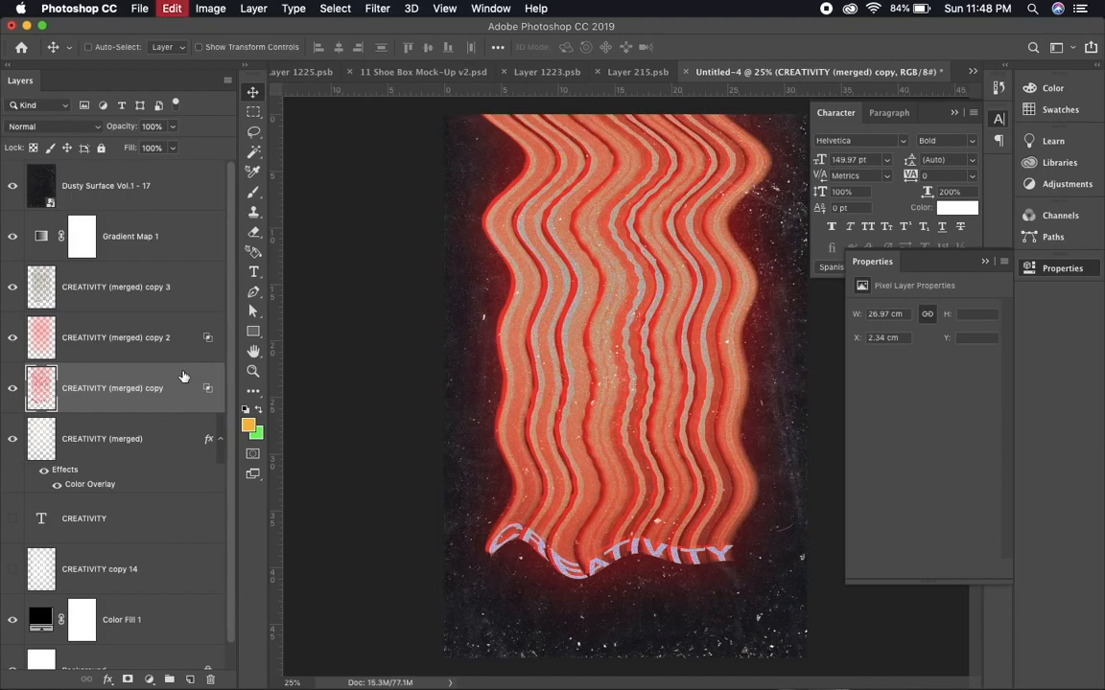
key("super+shift+z")
key("super+z")
key("super+z")
Move the Dust and Scratches 2 layer directly above CREATIVITY (merged) copy 3, below the gradient map
left_click_drag(124, 391, 120, 265)
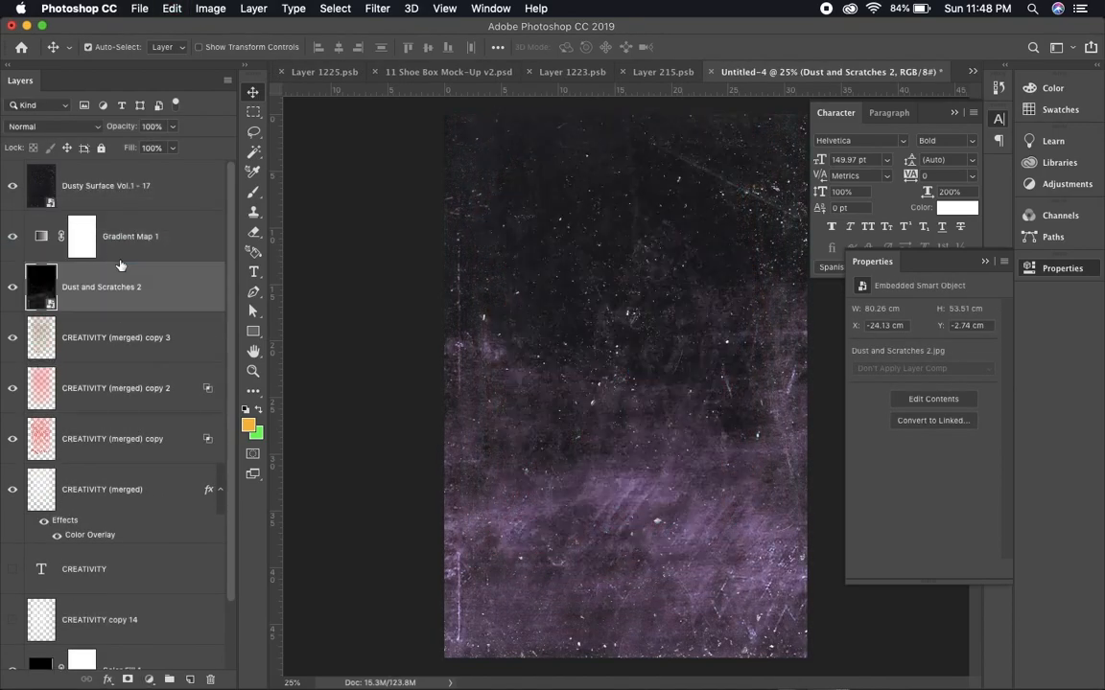
Set the Dust and Scratches 2 layer to Subtract blend mode and lower its opacity to 41%
left_click(34, 130)
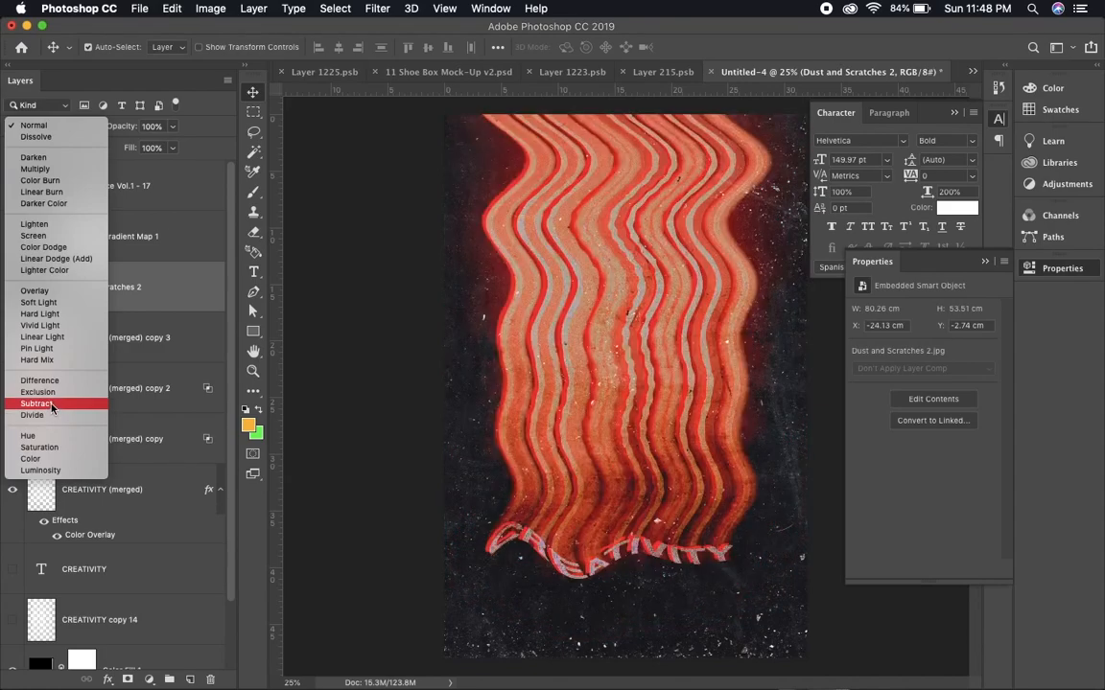
left_click(53, 408)
key("super+minus")
key("super+plus")
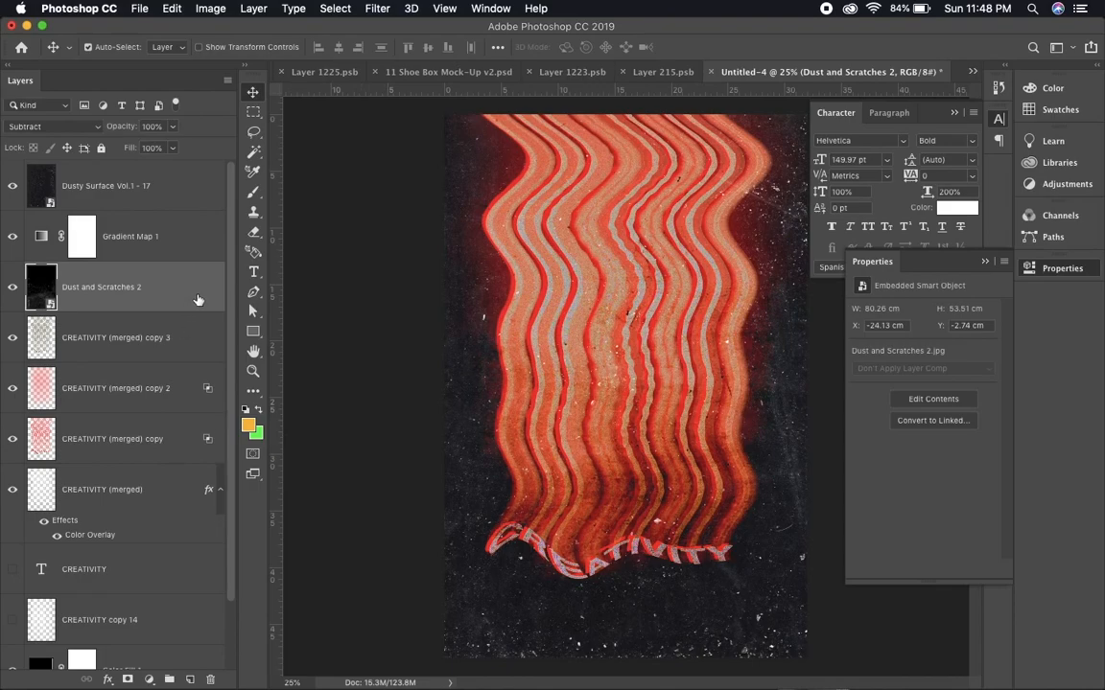
left_click(149, 680)
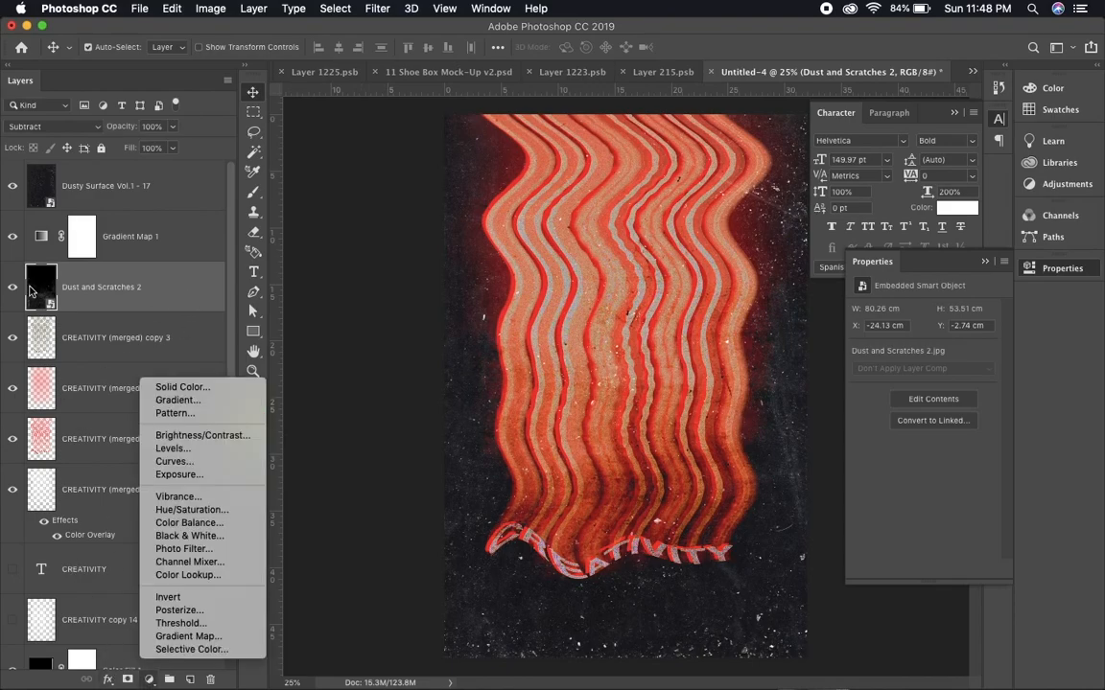
left_click(31, 290)
left_click(173, 127)
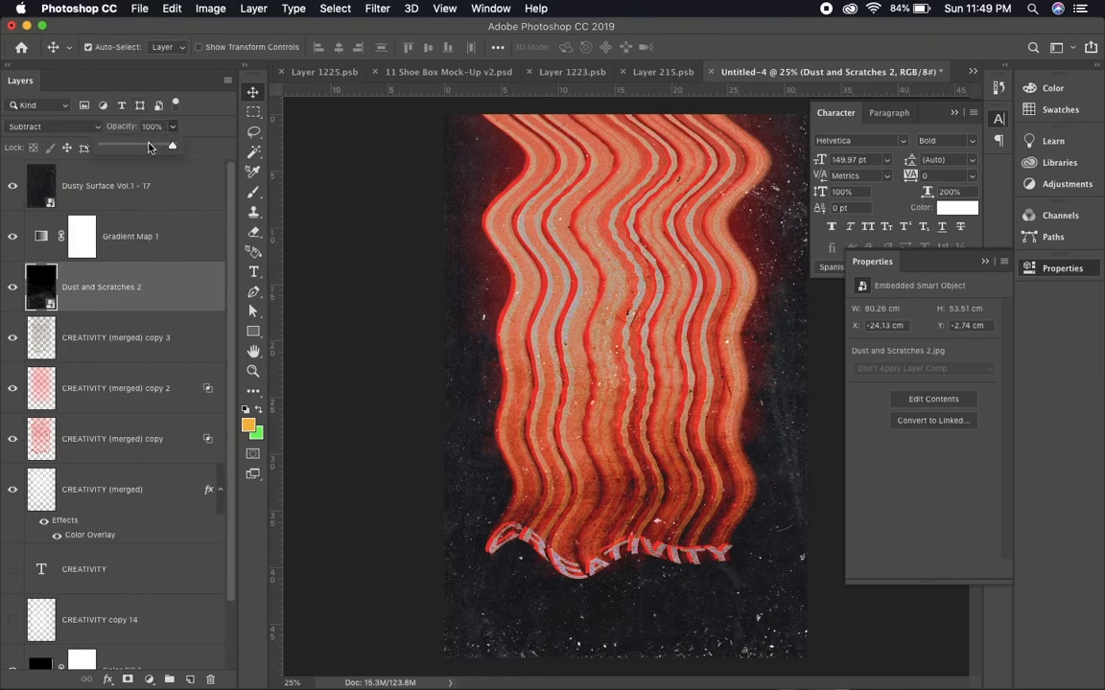
left_click_drag(148, 147, 141, 149)
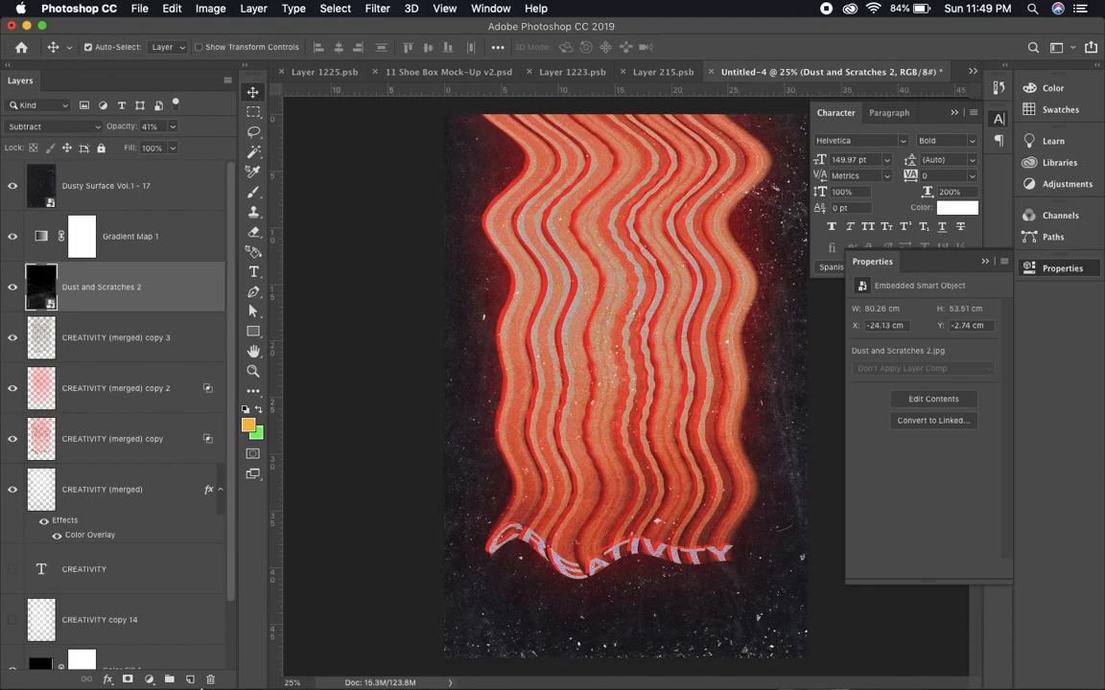
Toggle Gradient Map 1 to compare, try a Black & White adjustment layer above Dust and Scratches 2, and undo it
left_click(149, 679)
left_click(36, 299)
left_click(13, 237)
left_click(12, 237)
left_click(150, 681)
left_click(164, 512)
left_click(149, 679)
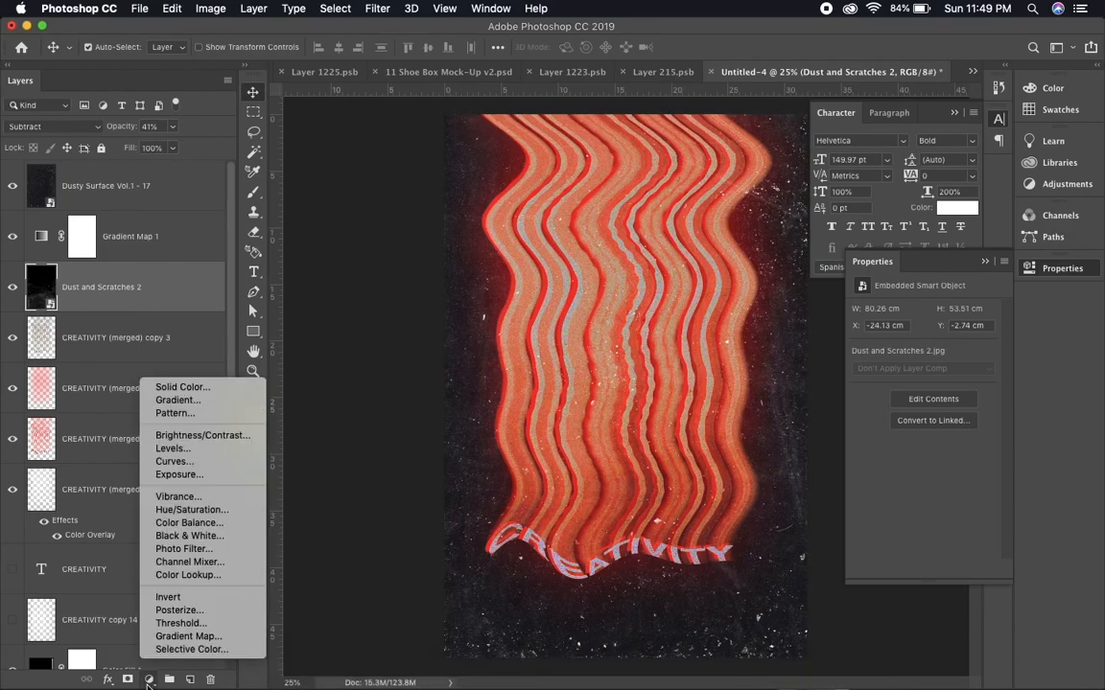
left_click(180, 536)
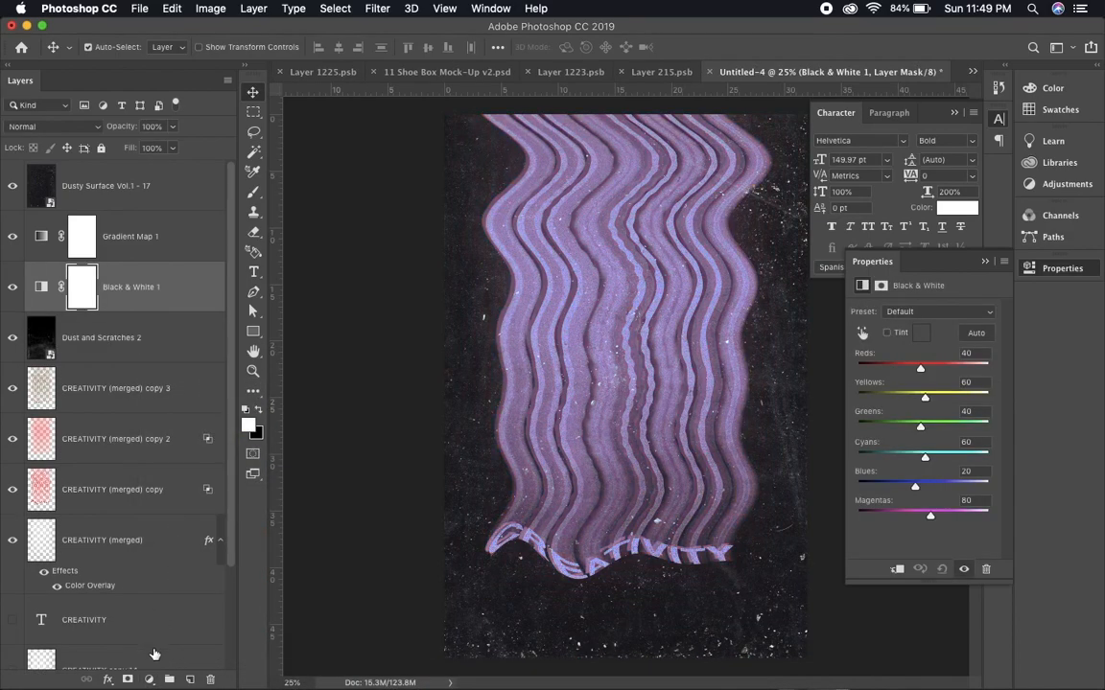
key("super+z")
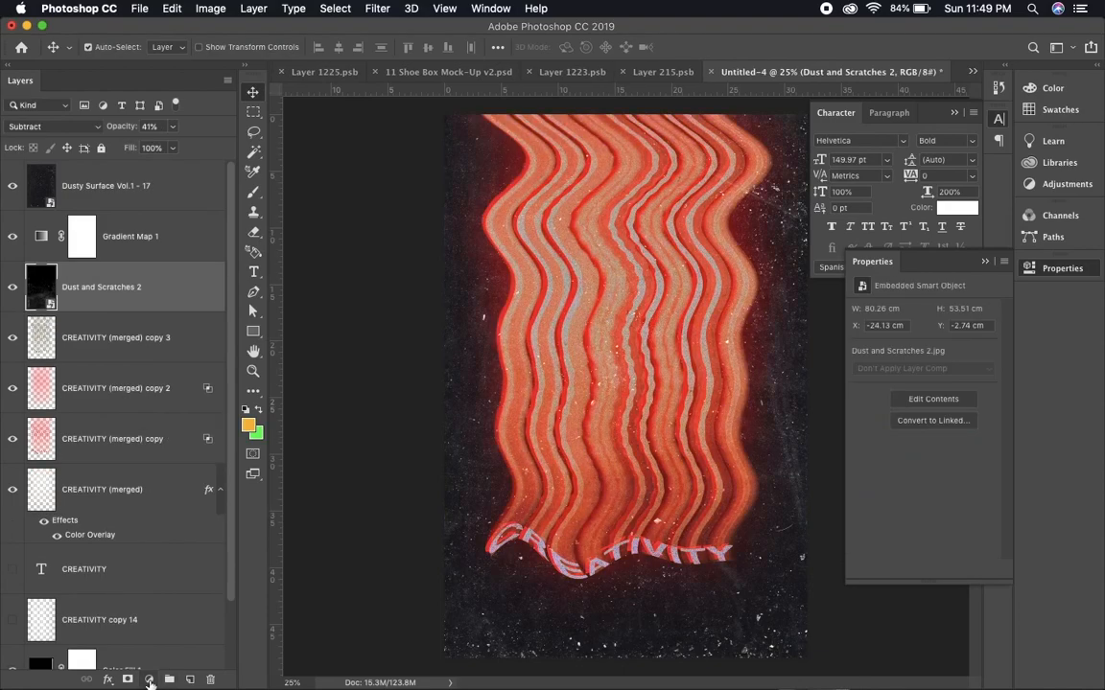
Add a Color Balance adjustment above Dust and Scratches 2 with Midtones at about -33 cyan/red, +12 magenta/green and +27 yellow/blue
left_click(149, 679)
left_click(181, 522)
left_click_drag(901, 350, 916, 406)
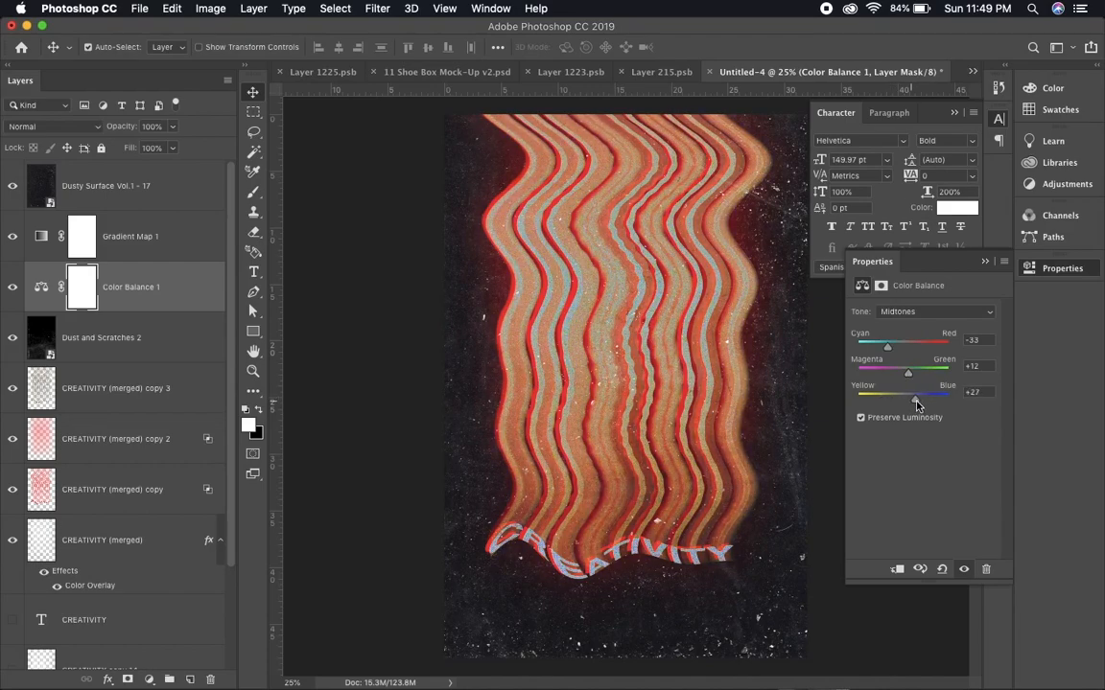
Set the Color Balance Highlights to +100 cyan/red, +65 magenta/green and +37 yellow/blue
left_click(909, 313)
left_click(903, 325)
left_click_drag(903, 348, 922, 376)
left_click_drag(941, 376, 919, 401)
Set the Color Balance Shadows to -57 cyan/red, -23 magenta/green and -2 yellow/blue
left_click(899, 314)
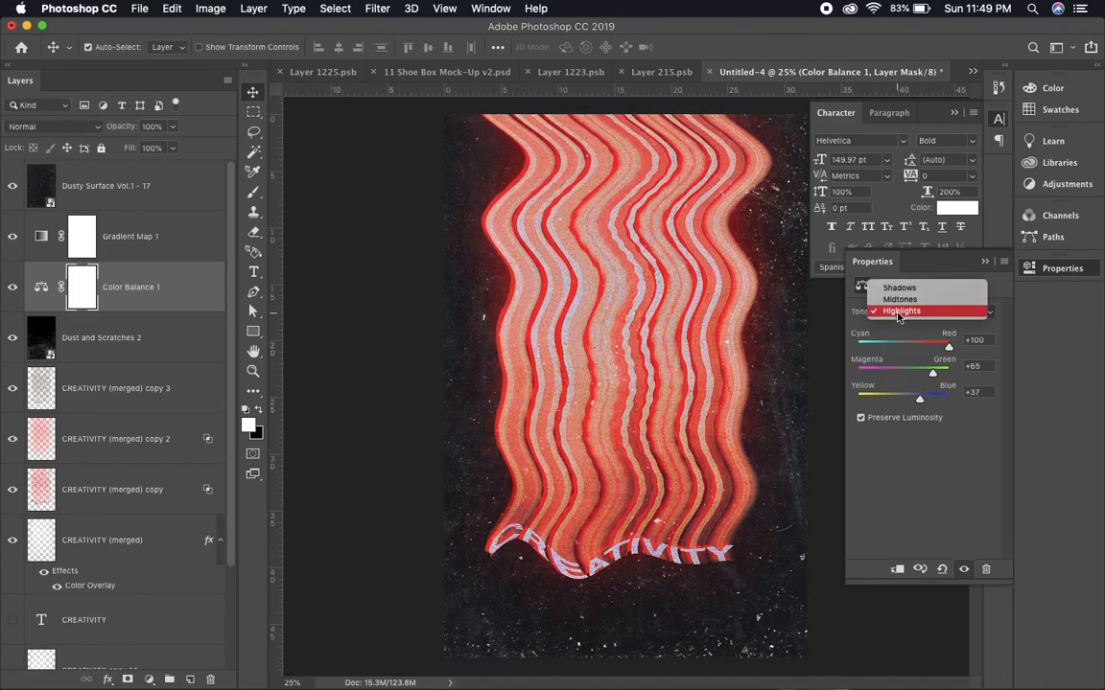
left_click(899, 287)
mouse_move(897, 346)
left_mouse_down()
mouse_move(858, 345)
mouse_move(877, 341)
left_mouse_up()
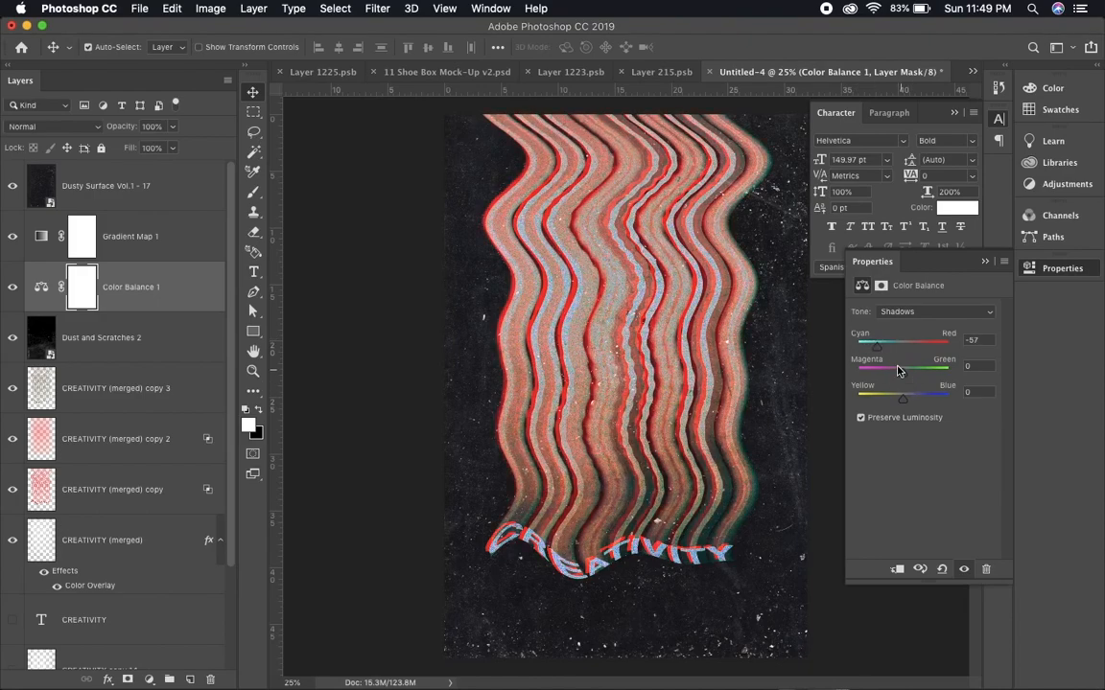
mouse_move(899, 371)
left_mouse_down()
mouse_move(940, 370)
mouse_move(889, 375)
left_mouse_up()
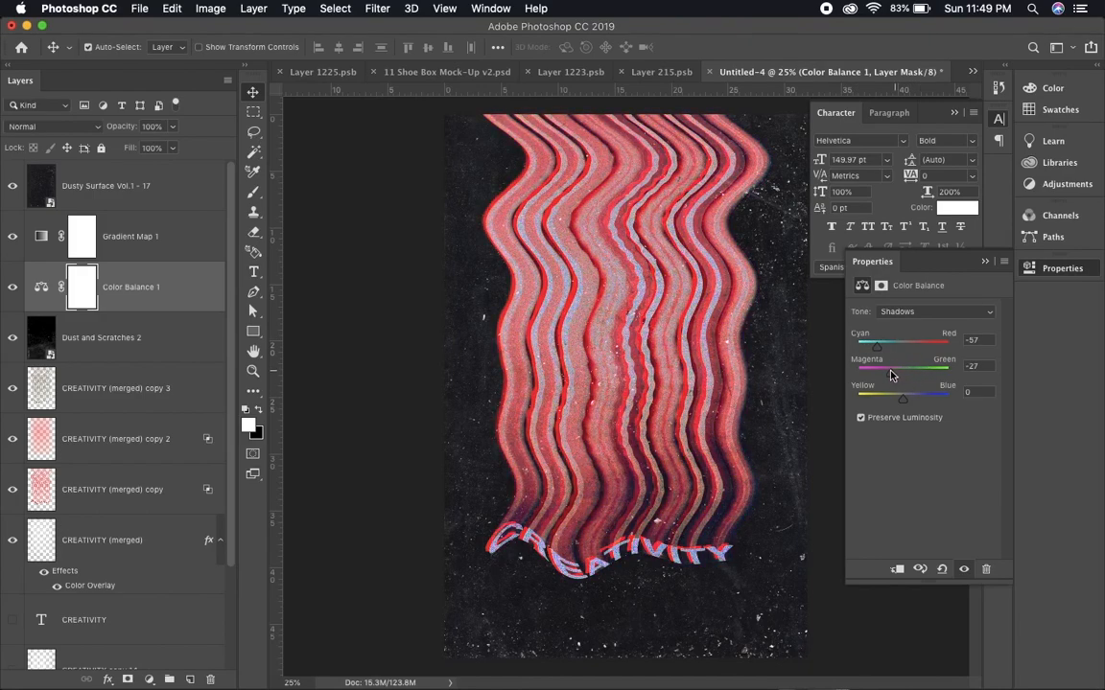
mouse_move(913, 403)
left_mouse_down()
mouse_move(944, 402)
mouse_move(887, 402)
mouse_move(901, 400)
left_mouse_up()
Set the Color Balance Midtones magenta/green value to -12
left_click(916, 311)
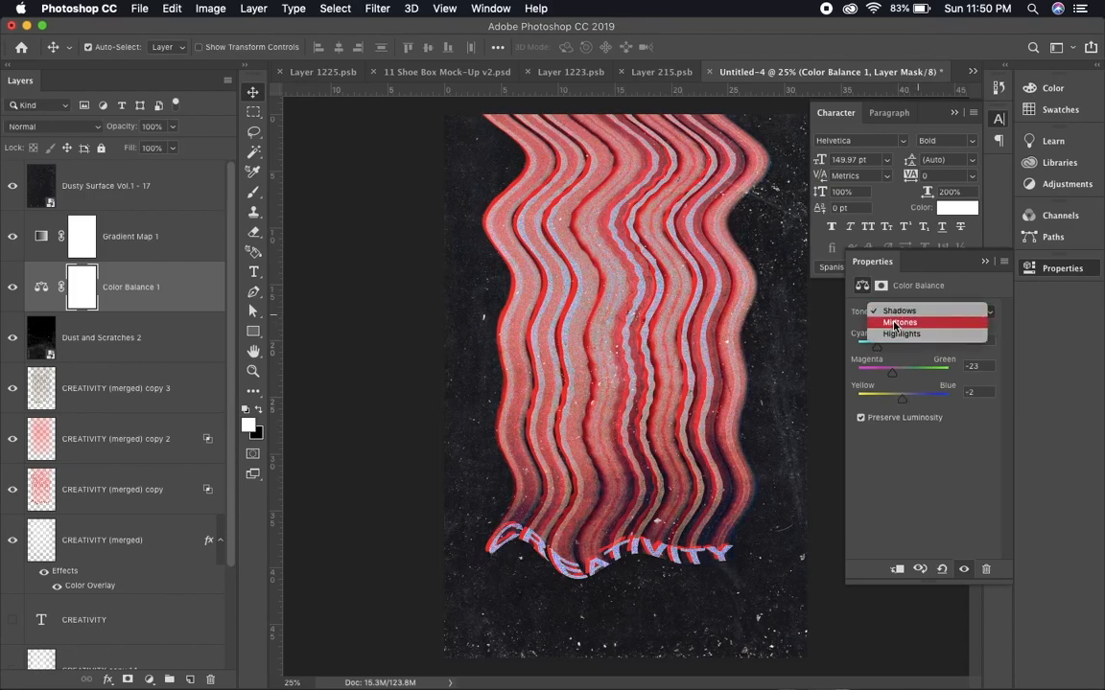
left_click(906, 319)
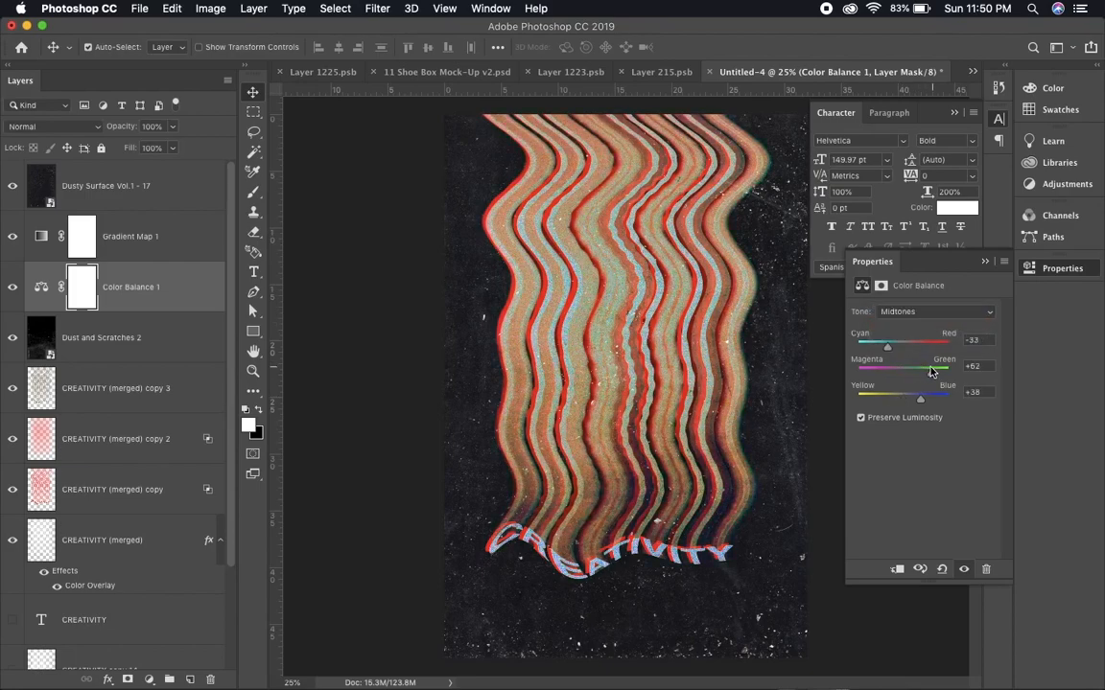
left_click_drag(930, 371, 895, 375)
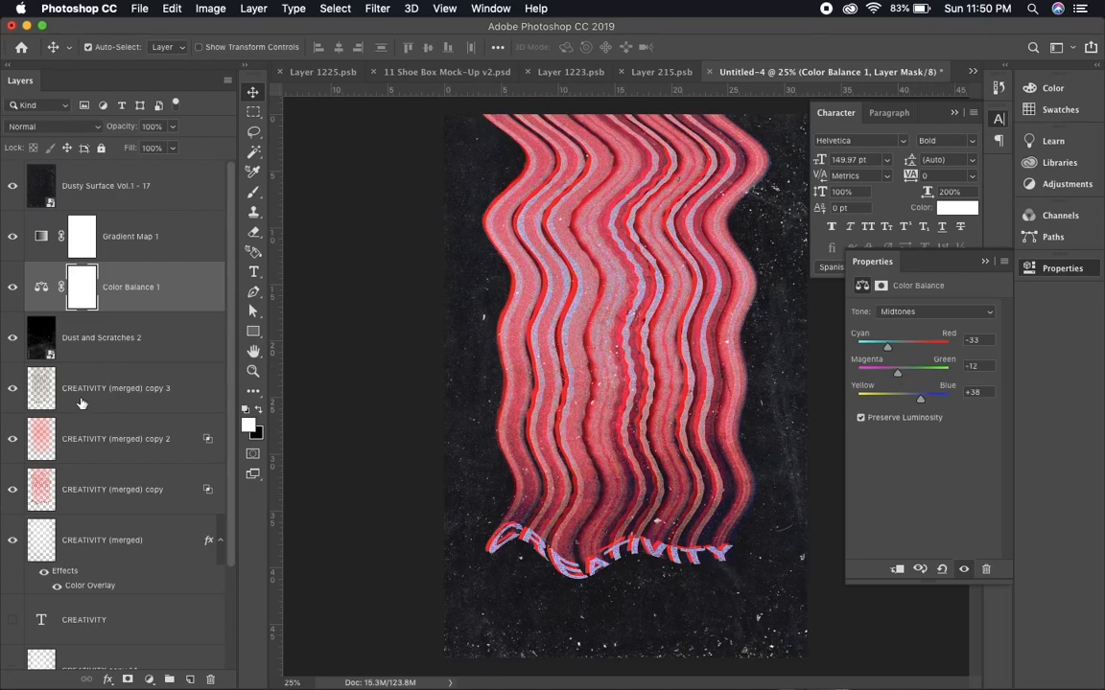
Try a Hue/Saturation adjustment with hue -20 above Dust and Scratches 2, undo the hue shift and delete the adjustment layer
left_click(142, 355)
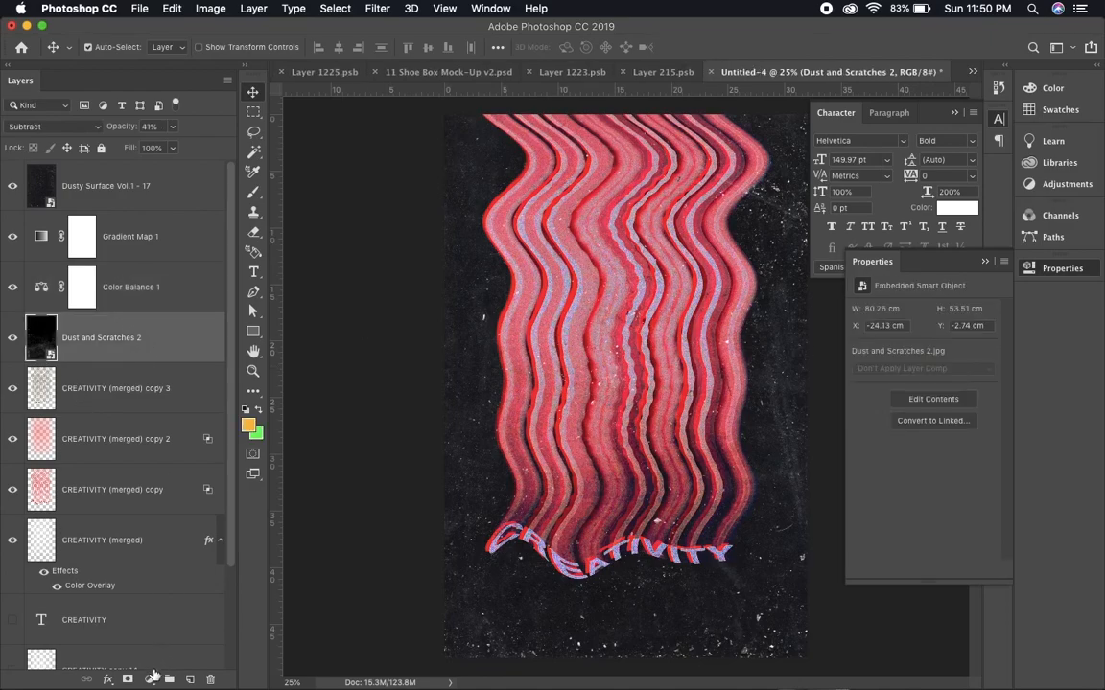
left_click(150, 679)
left_click(170, 462)
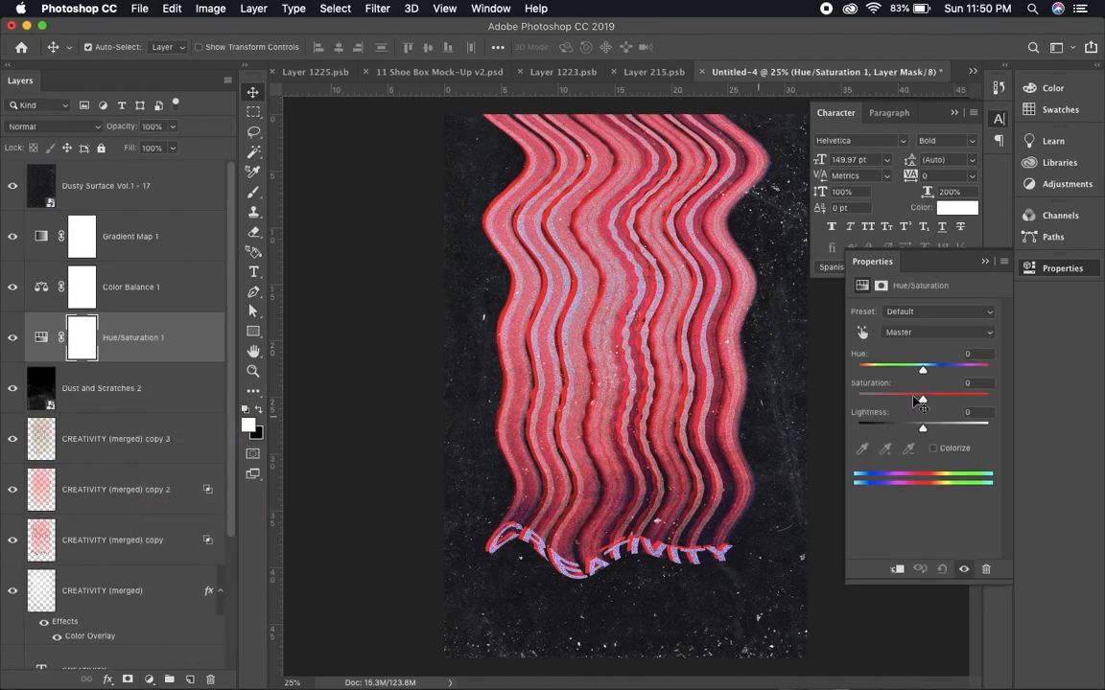
mouse_move(920, 372)
left_mouse_down()
mouse_move(978, 367)
mouse_move(911, 372)
left_mouse_up()
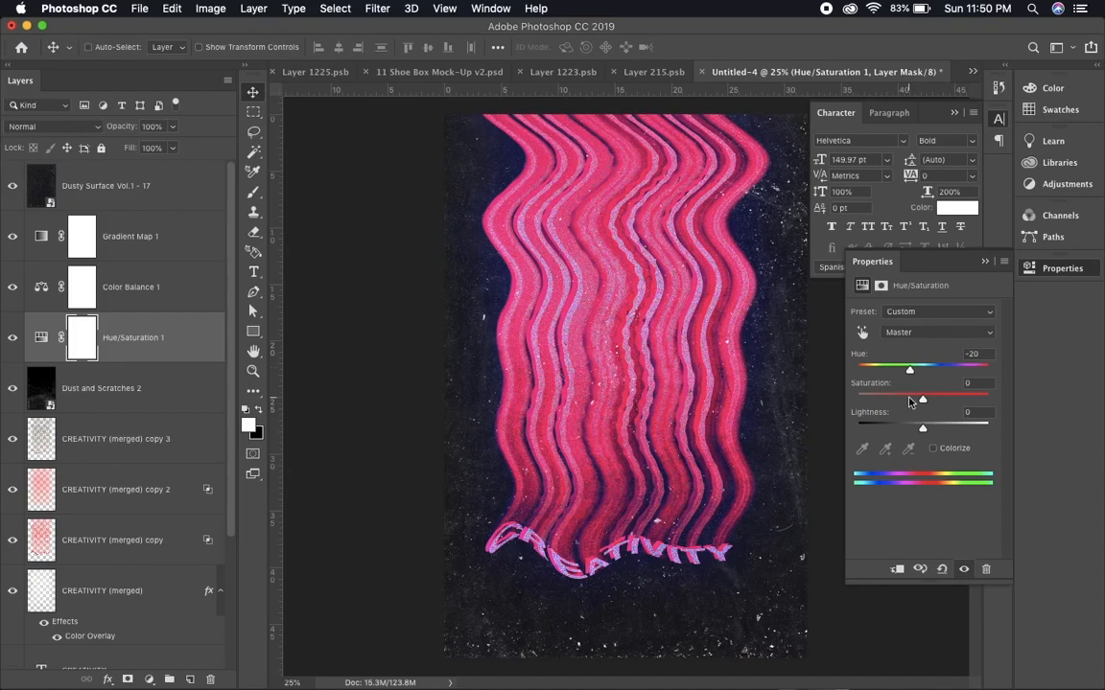
key("super+z")
left_click(92, 387)
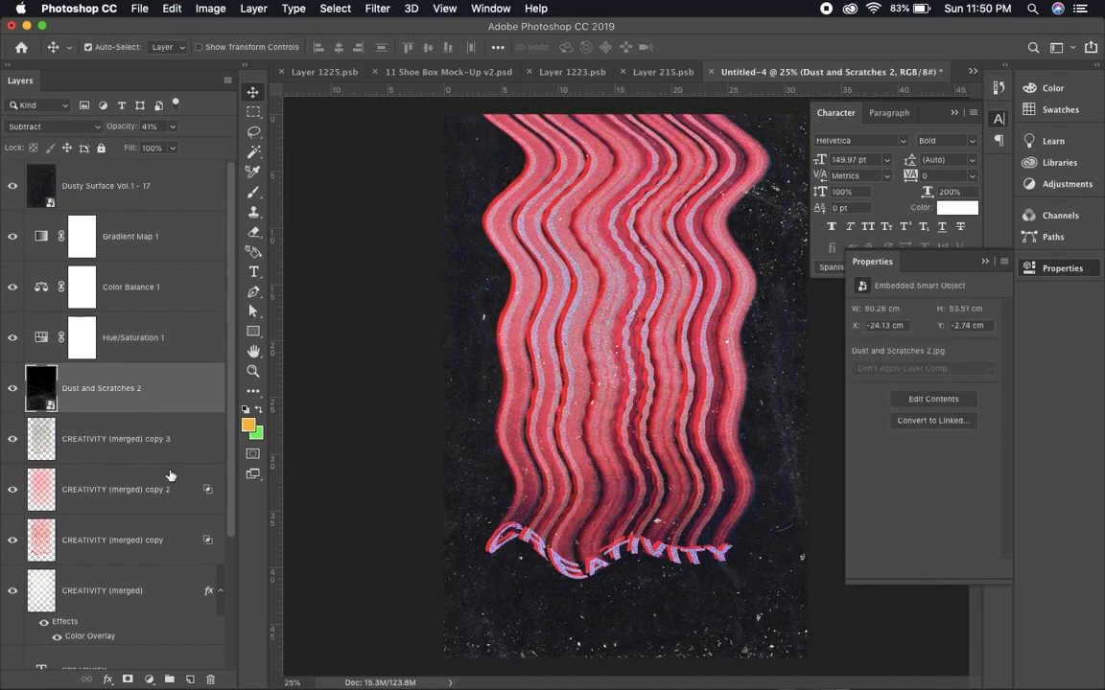
left_click(47, 339)
left_click(46, 340)
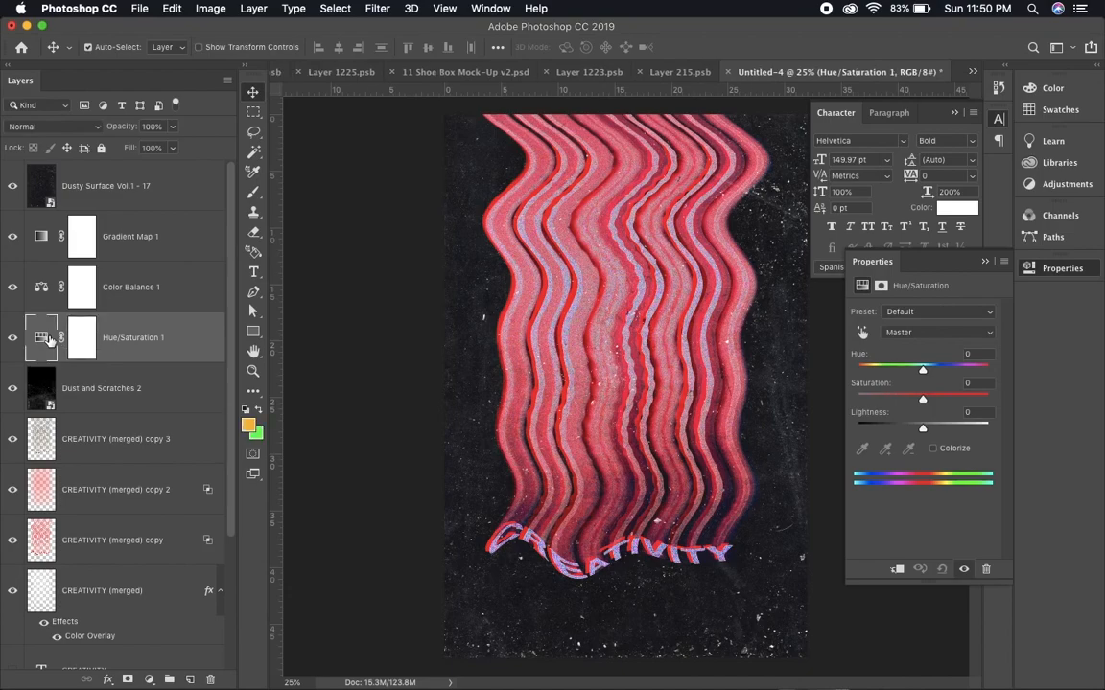
key("Delete")
Add a Photo Filter adjustment above Dust and Scratches 2 using a custom orange-red colour at 75% density
left_click(148, 680)
left_click(178, 492)
left_click(865, 338)
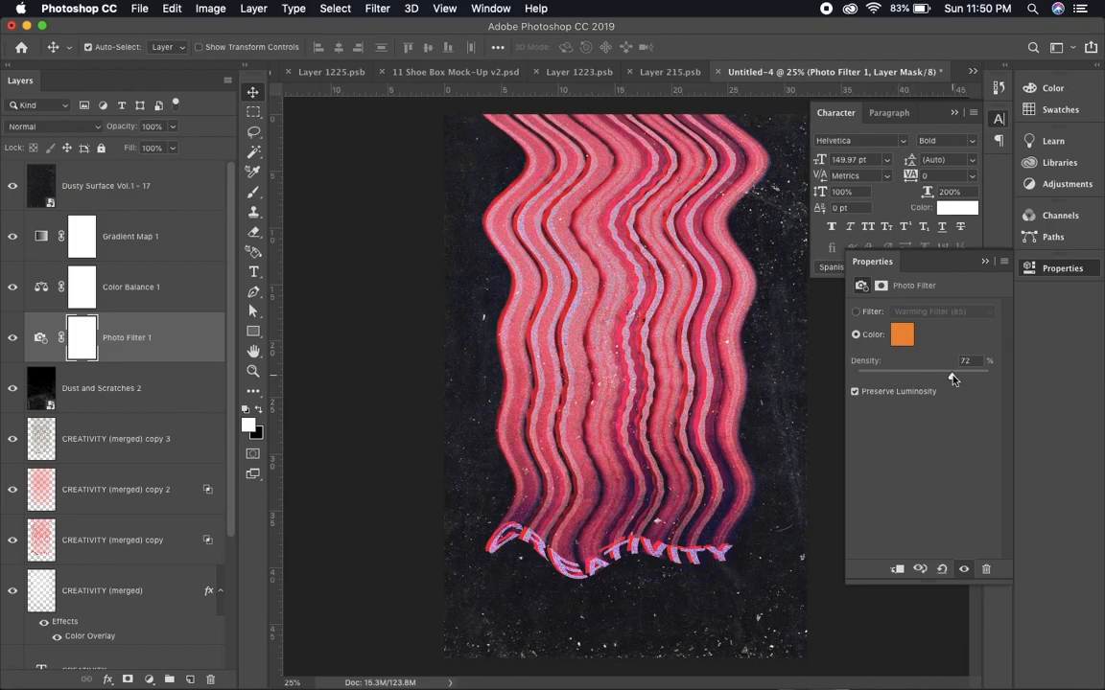
left_click(901, 334)
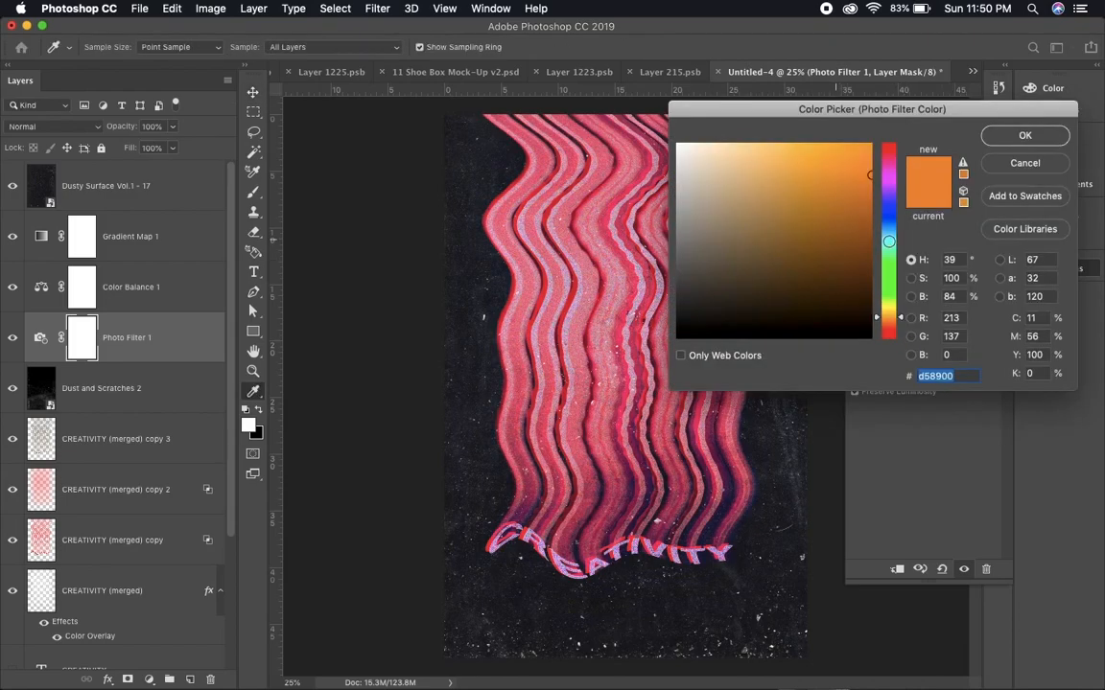
left_click(888, 242)
mouse_move(891, 212)
left_mouse_down()
mouse_move(894, 182)
mouse_move(885, 327)
left_mouse_up()
key("Return")
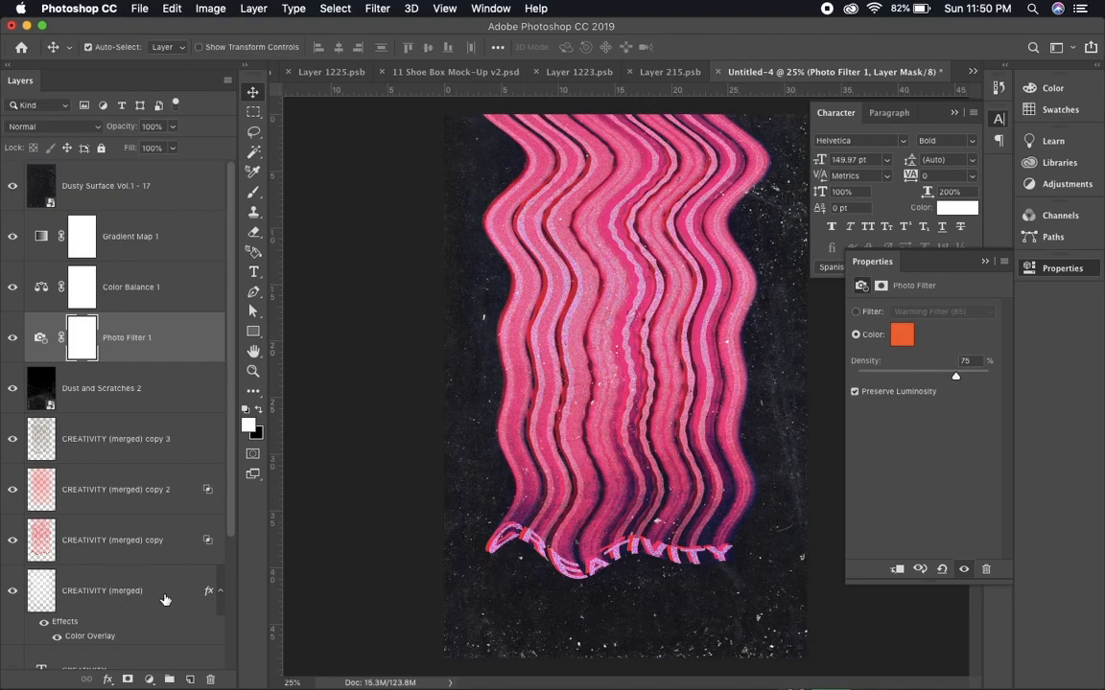
Switch to YouTube in Chrome, play the previous video in the playlist, and return to Photoshop
key("ctrl+Up")
left_click(699, 208)
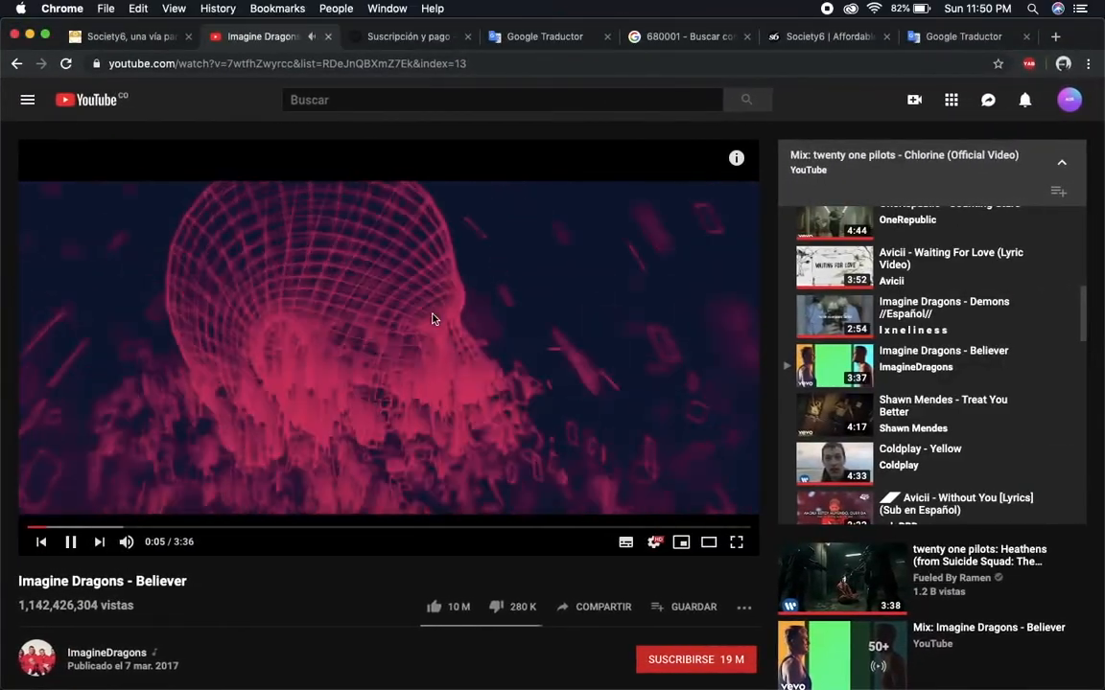
key("shift+p")
key("ctrl+Up")
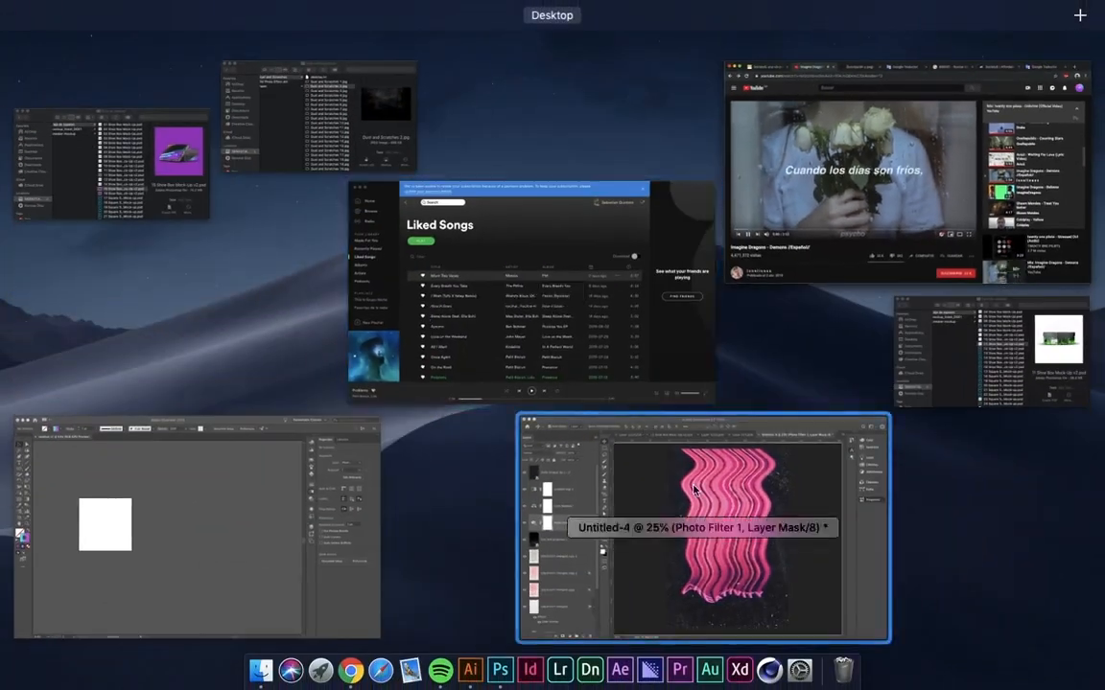
left_click(695, 491)
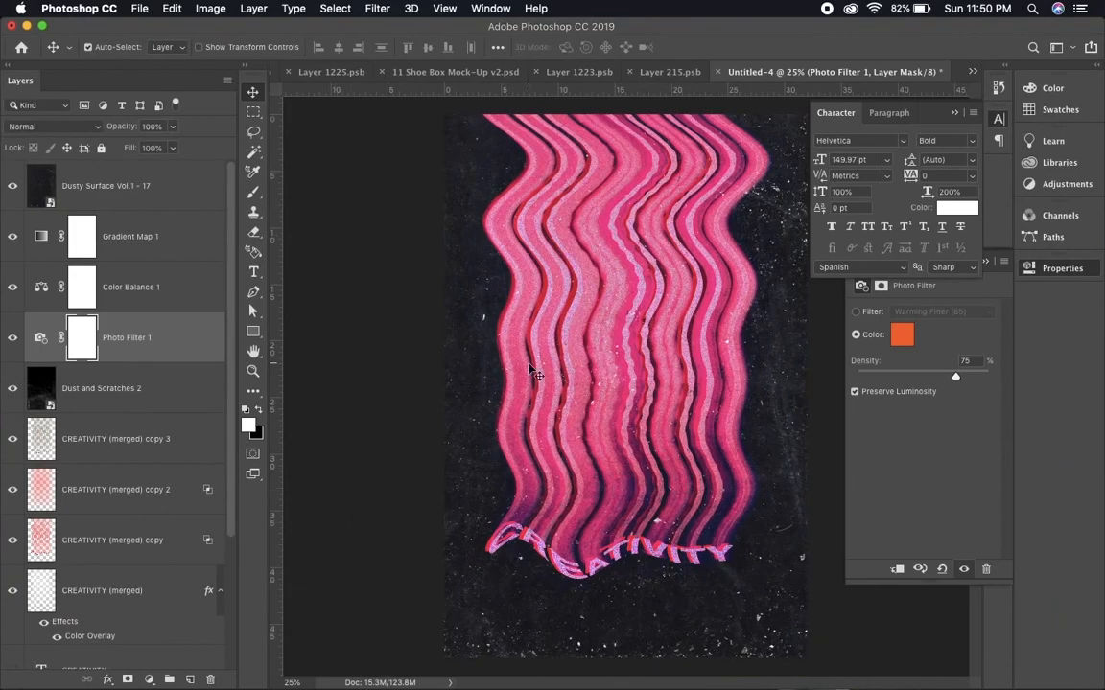
Create a new layer above CREATIVITY copy 14 and brush a soft orange glow behind the wavy streaks
left_click(132, 393)
scroll(117, 571, "down", 3)
left_click(134, 564)
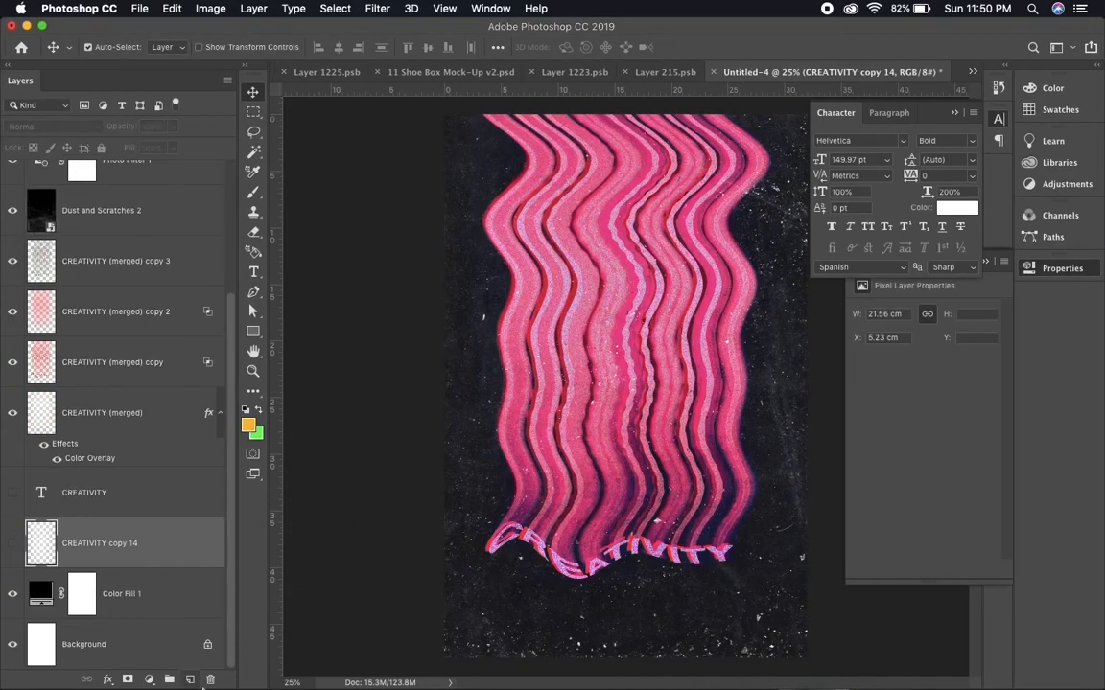
left_click(190, 679)
key("b")
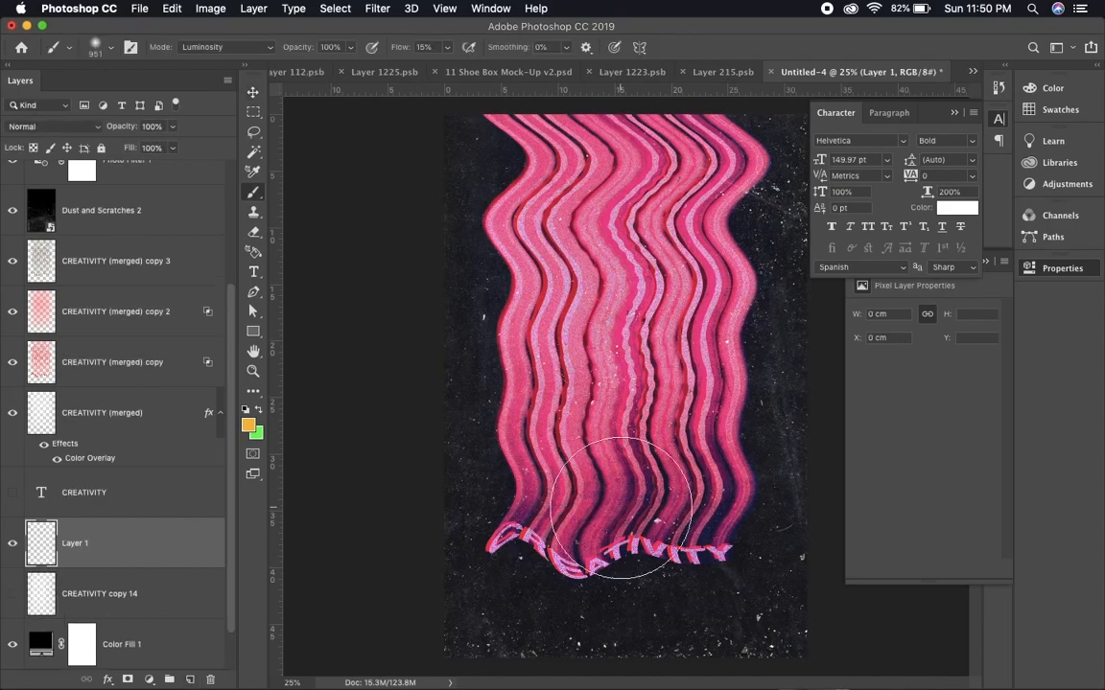
mouse_move(621, 508)
left_mouse_down()
mouse_move(517, 527)
mouse_move(556, 492)
mouse_move(544, 370)
mouse_move(565, 525)
mouse_move(588, 564)
mouse_move(558, 556)
mouse_move(664, 559)
mouse_move(660, 546)
mouse_move(708, 547)
mouse_move(725, 563)
mouse_move(695, 555)
mouse_move(728, 551)
mouse_move(669, 531)
mouse_move(730, 585)
mouse_move(746, 624)
mouse_move(732, 359)
mouse_move(714, 322)
mouse_move(730, 309)
mouse_move(700, 180)
mouse_move(710, 152)
mouse_move(736, 139)
mouse_move(666, 106)
mouse_move(614, 98)
mouse_move(500, 125)
mouse_move(449, 257)
mouse_move(469, 291)
mouse_move(597, 271)
mouse_move(437, 351)
mouse_move(436, 408)
mouse_move(536, 369)
mouse_move(524, 386)
mouse_move(540, 333)
mouse_move(660, 400)
mouse_move(705, 378)
mouse_move(707, 481)
mouse_move(701, 410)
mouse_move(672, 380)
mouse_move(698, 459)
mouse_move(580, 318)
mouse_move(564, 394)
mouse_move(572, 247)
left_mouse_up()
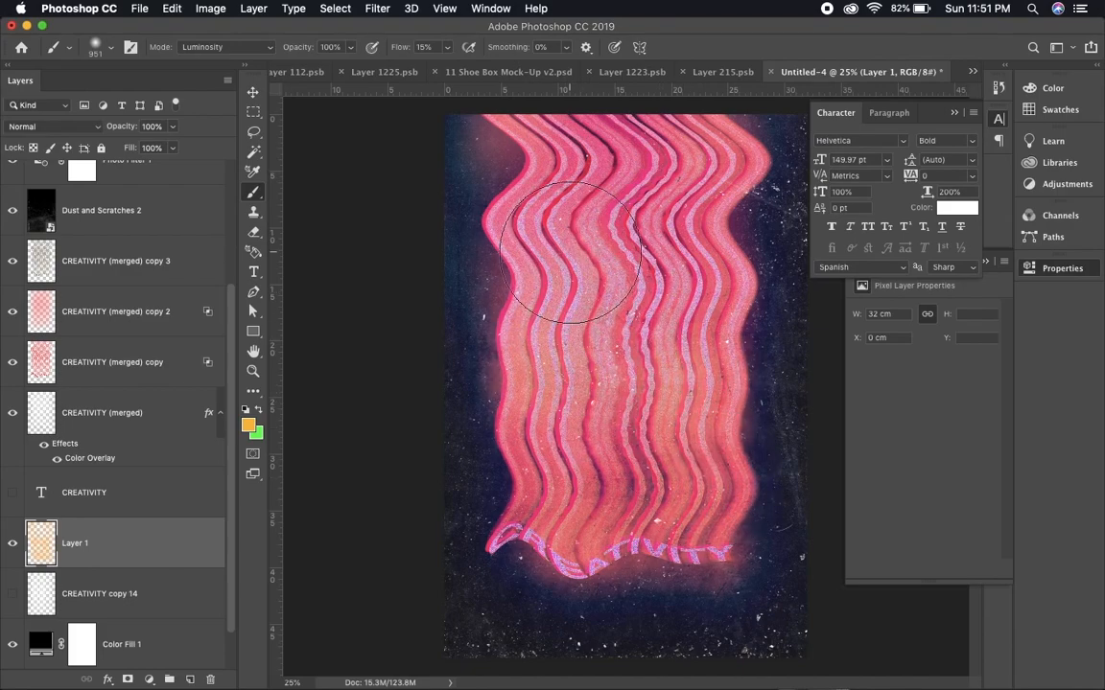
key("v")
Try duplicating the CREATIVITY (merged) copy 3 layer and undo the duplication
scroll(144, 288, "up", 4)
left_click(134, 238)
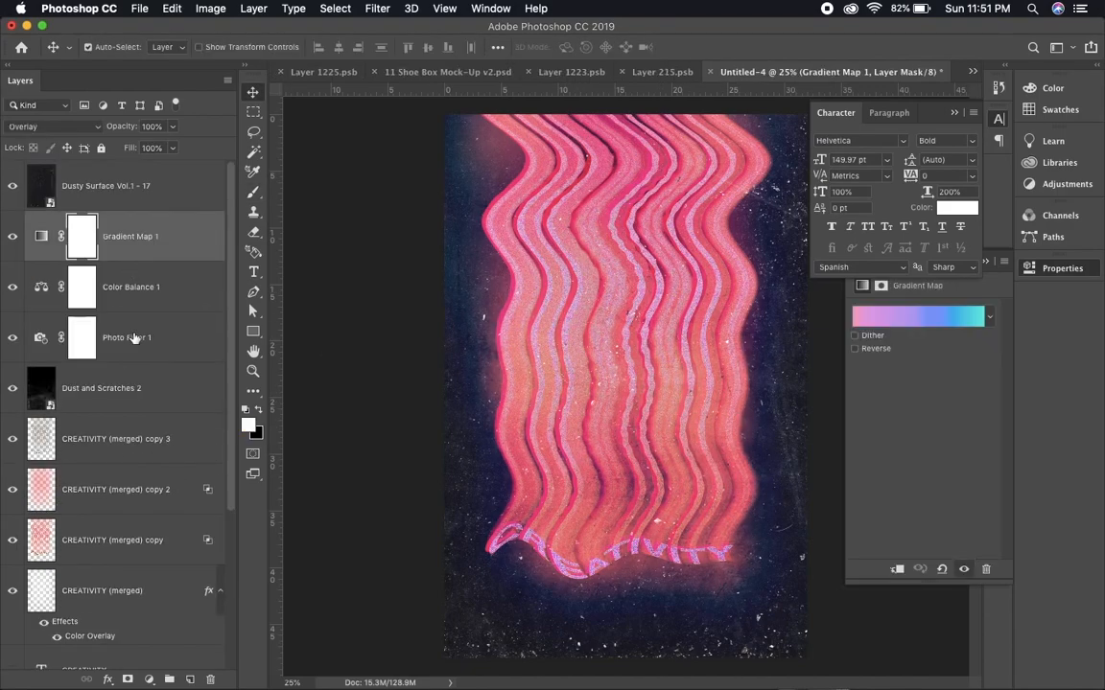
left_click(135, 451)
key("ctrl+j")
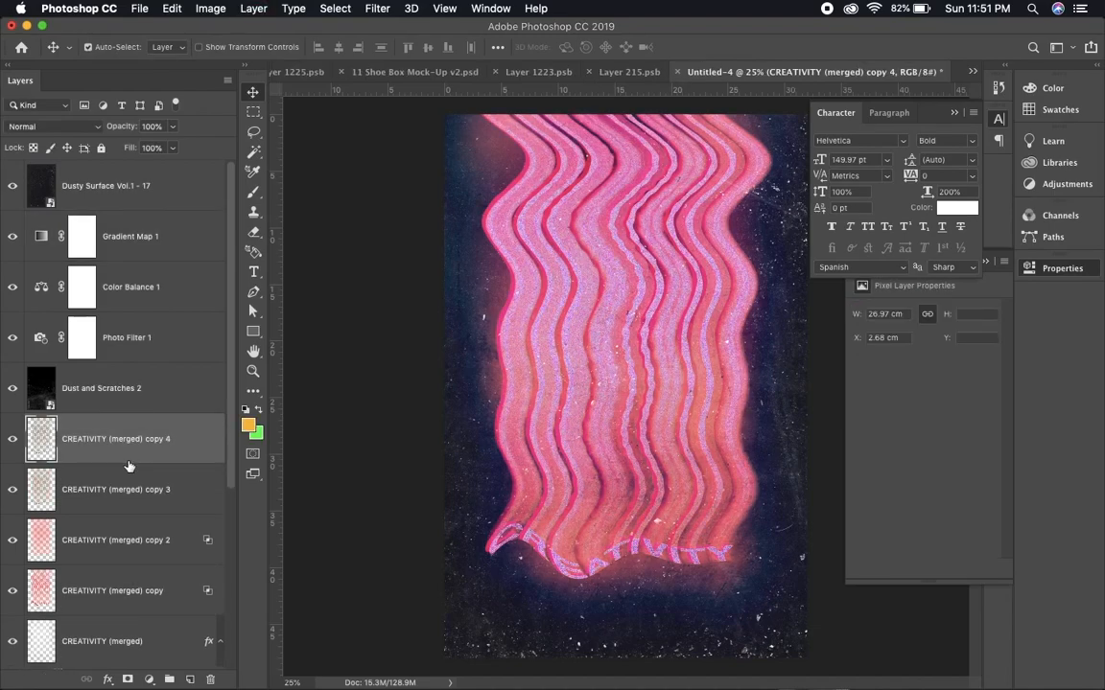
key("ctrl+z")
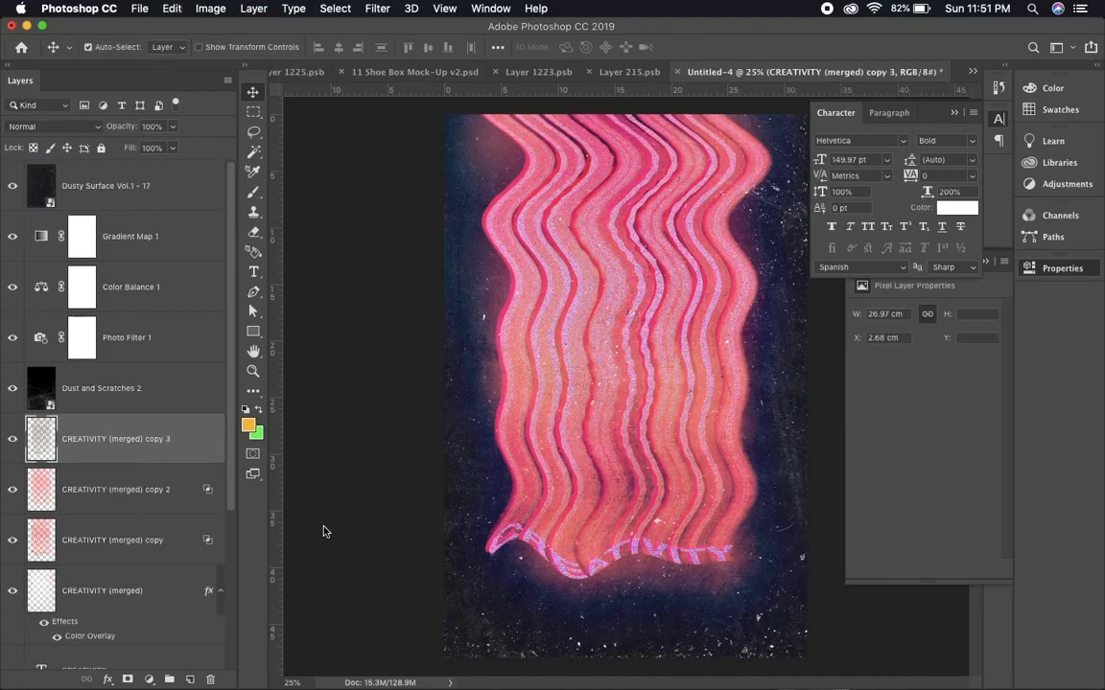
Erase the CREATIVITY (merged) copy 3 layer over the readable letters at the lower end of the streaks
key("e")
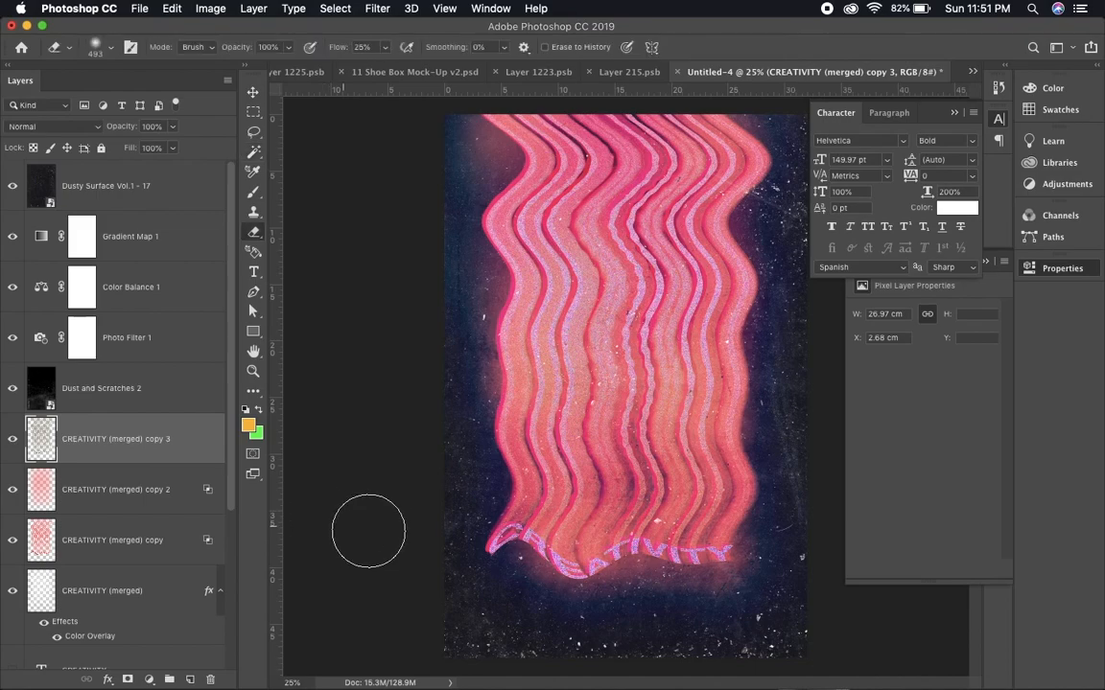
mouse_move(547, 526)
left_mouse_down()
mouse_move(588, 591)
mouse_move(666, 569)
mouse_move(583, 579)
mouse_move(690, 562)
left_mouse_up()
key("v")
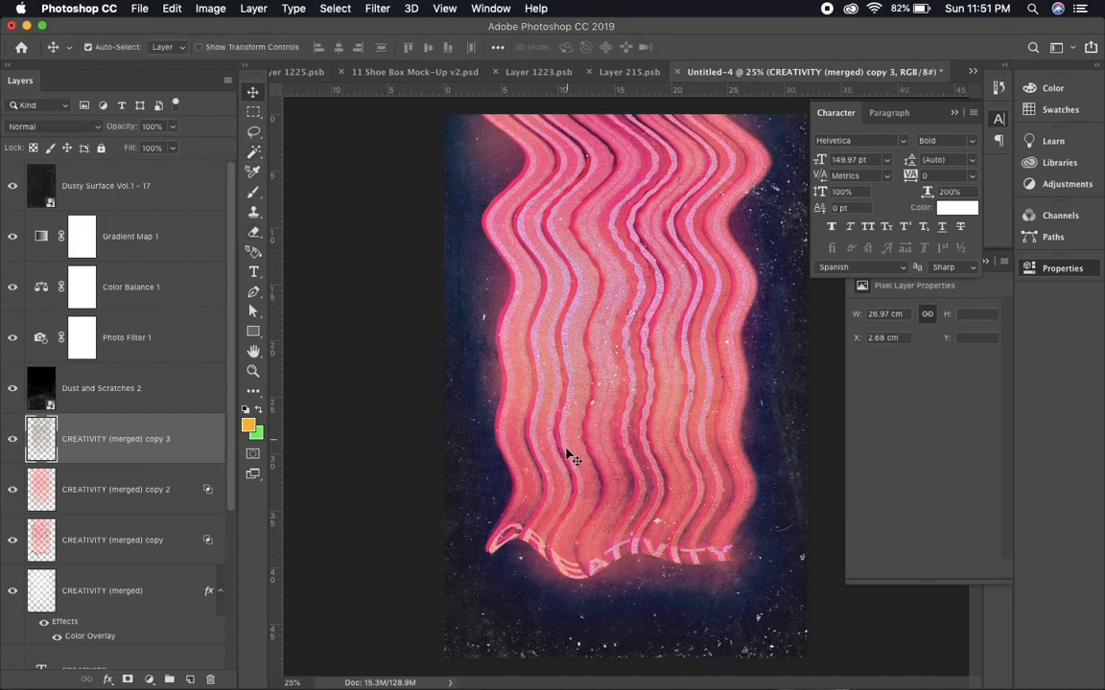
key("ctrl+minus")
key("ctrl+plus")
Duplicate the CREATIVITY (merged) copy 2 layer
mouse_move(315, 671)
left_click(124, 531)
left_click(141, 505)
key("super+j")
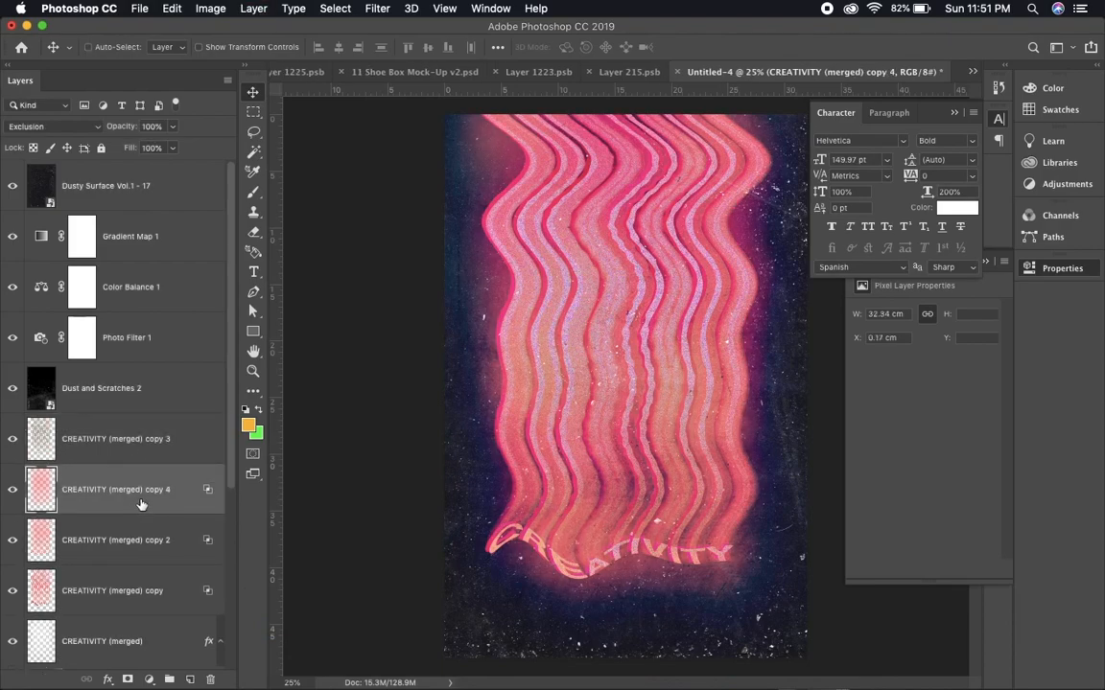
Move CREATIVITY (merged) copy 4 above CREATIVITY (merged) copy 3 and set its blend mode to Difference
left_click_drag(144, 503, 144, 424)
key("shift+minus")
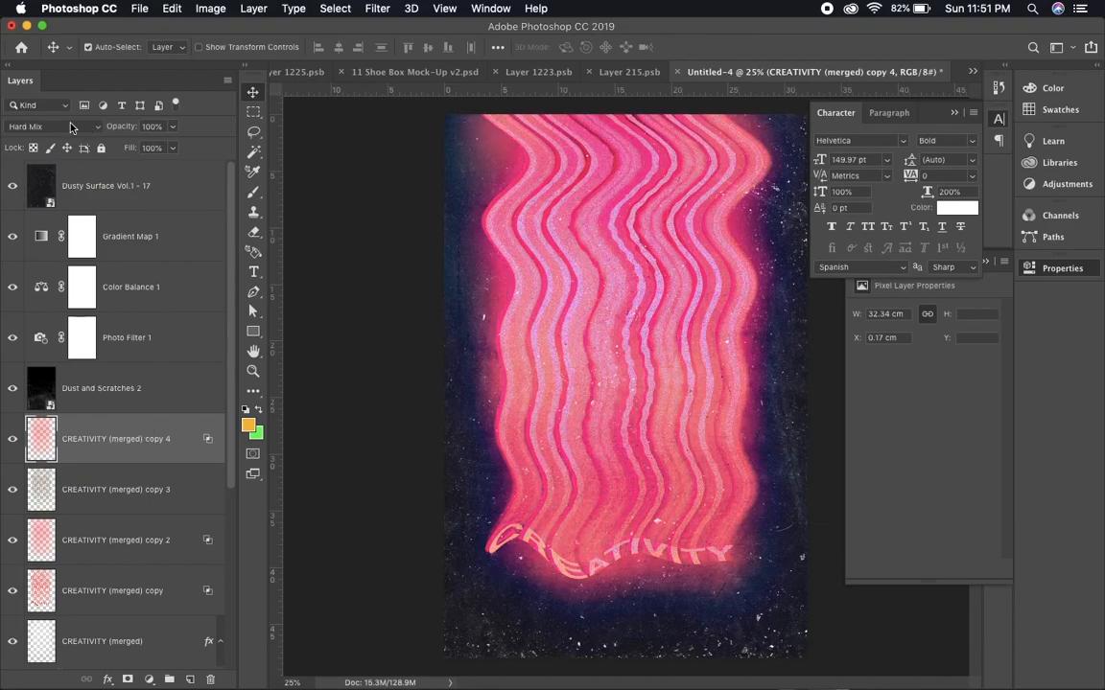
left_click(61, 125)
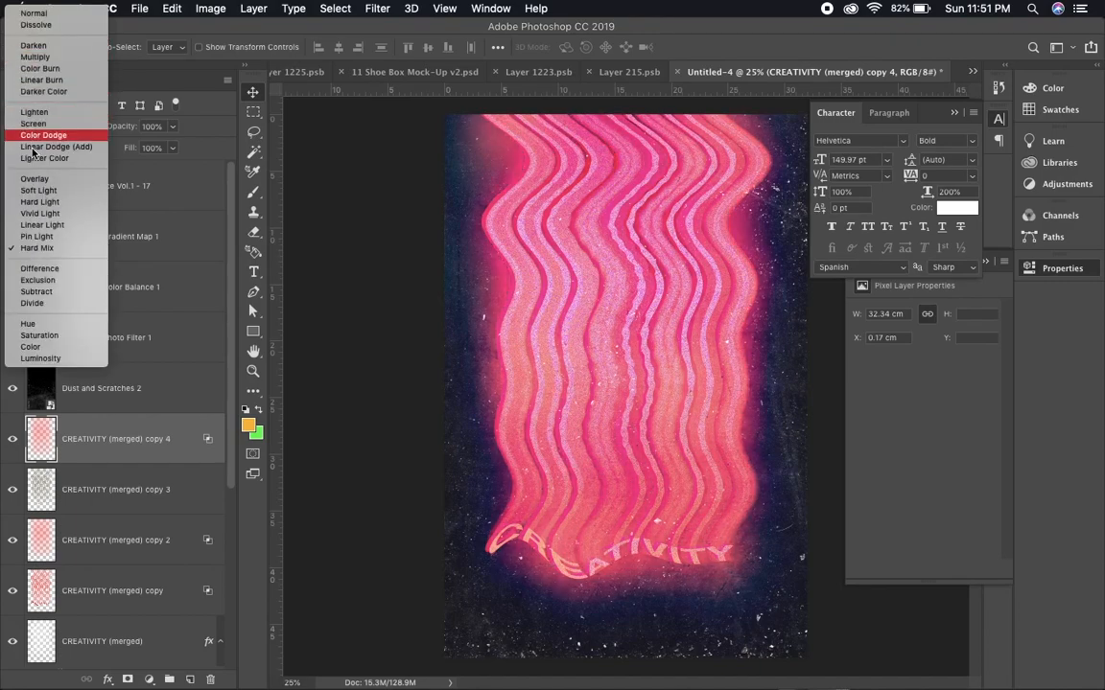
left_click(34, 270)
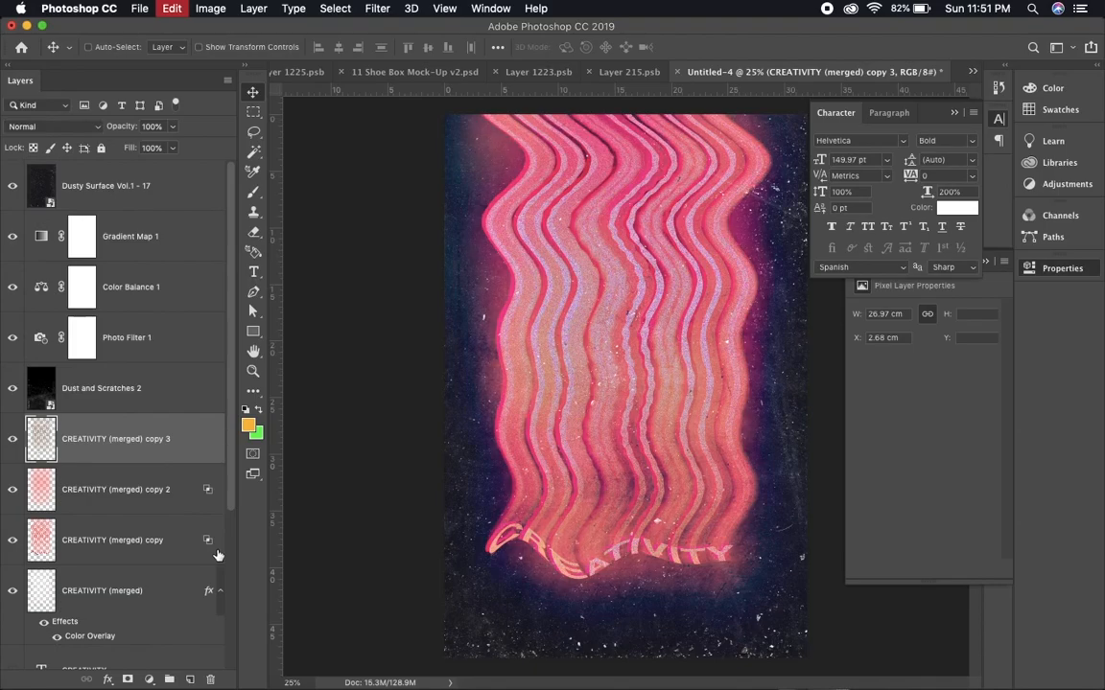
key("super+minus")
key("super+plus")
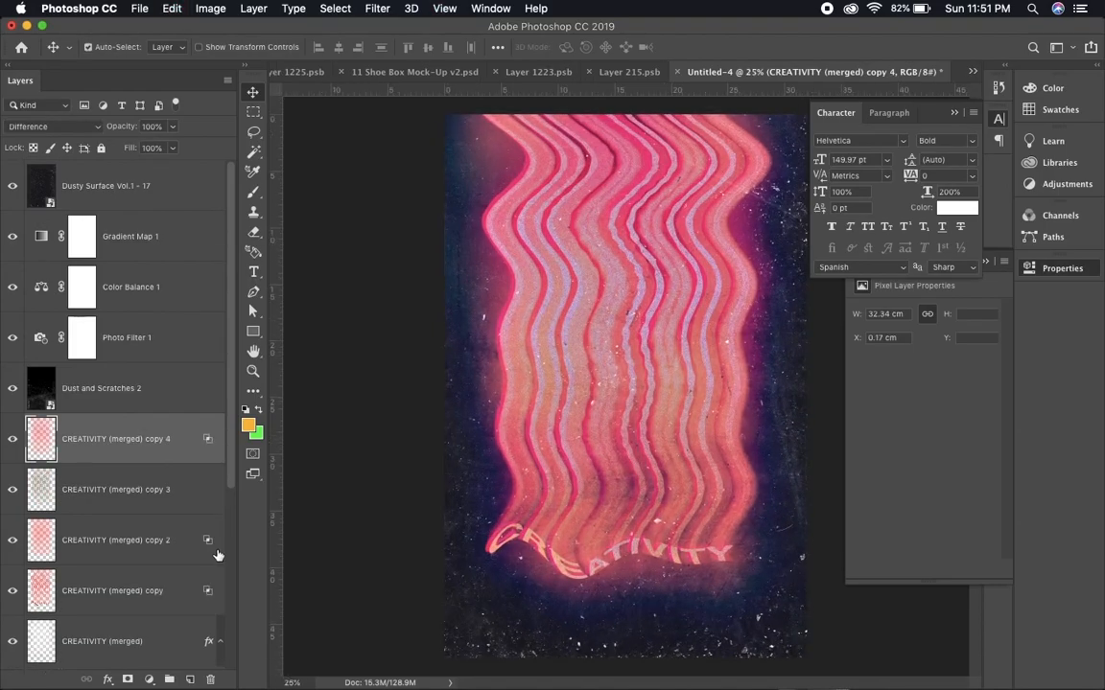
Place Digital Distortion Vol. 1 - 06.jpg from the 03. Digital distortion vol1 folder and scale it to about 167% to cover the poster
key("ctrl+Up")
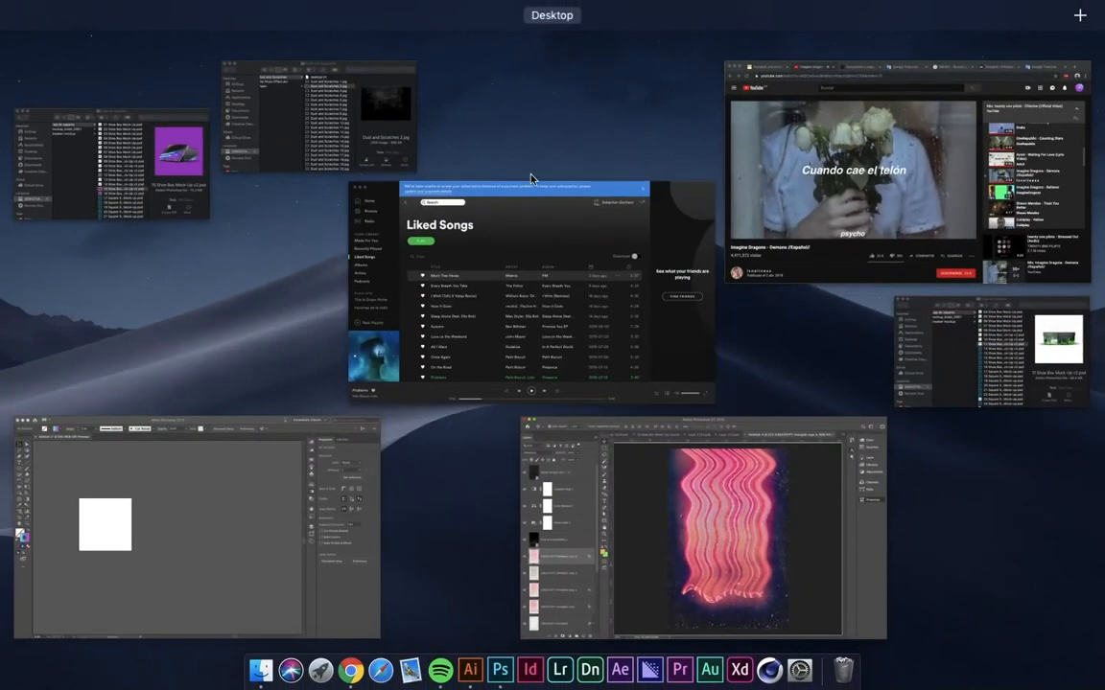
left_click(349, 144)
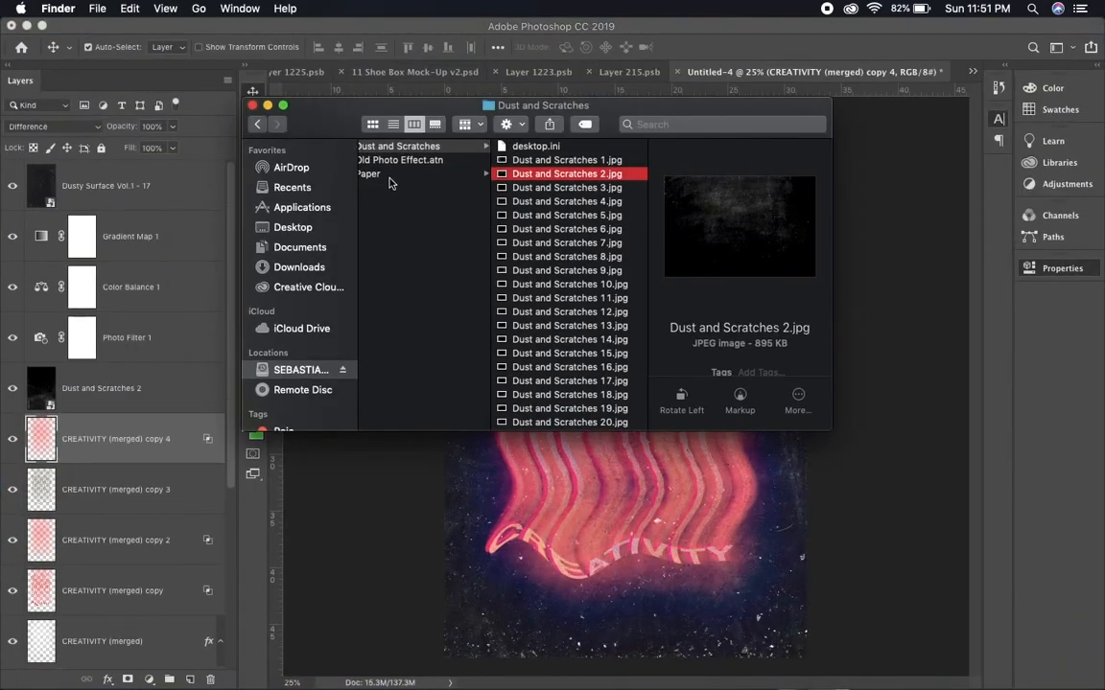
scroll(389, 182, "left", 5)
left_click(479, 174)
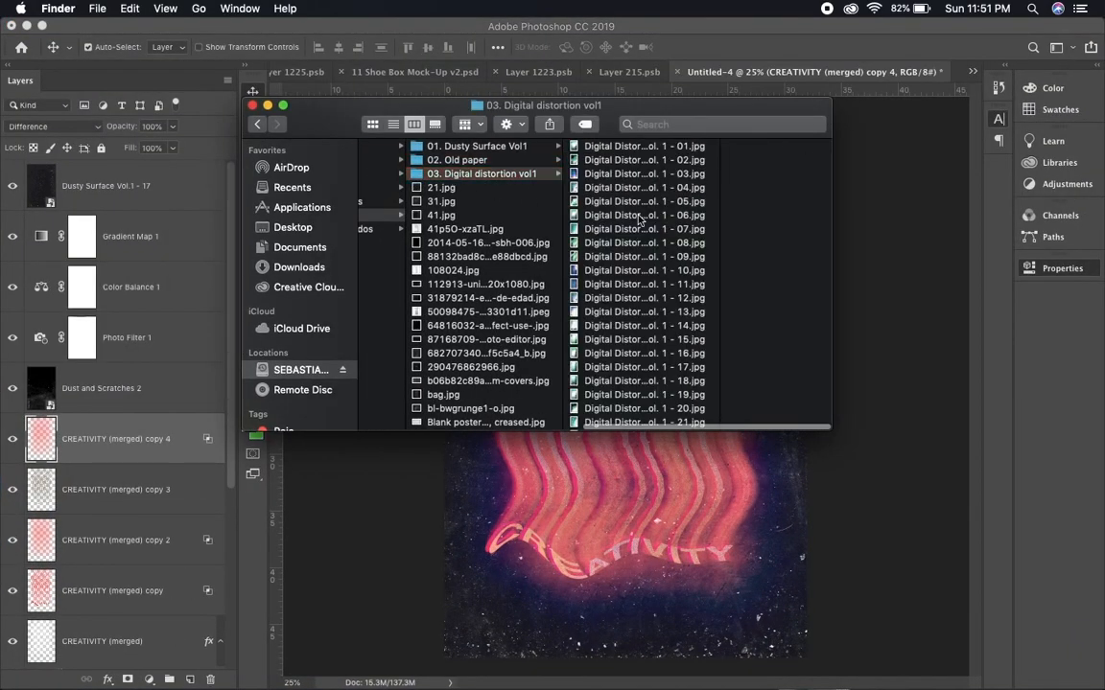
left_click(638, 215)
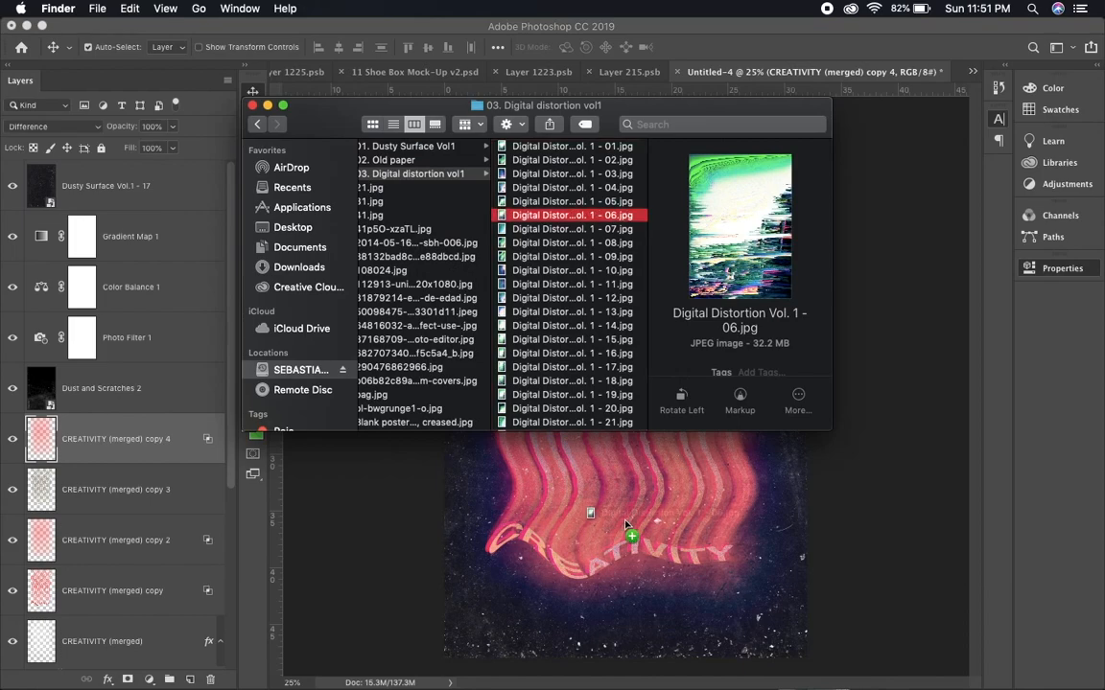
left_click_drag(625, 524, 625, 521)
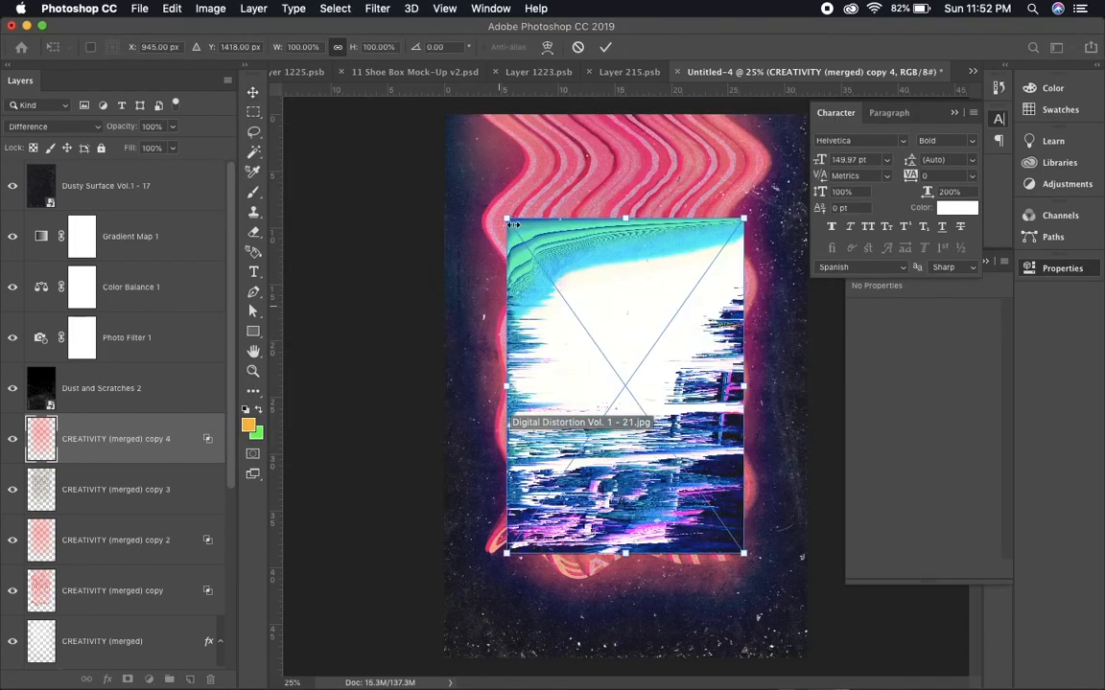
left_click_drag(518, 229, 438, 121)
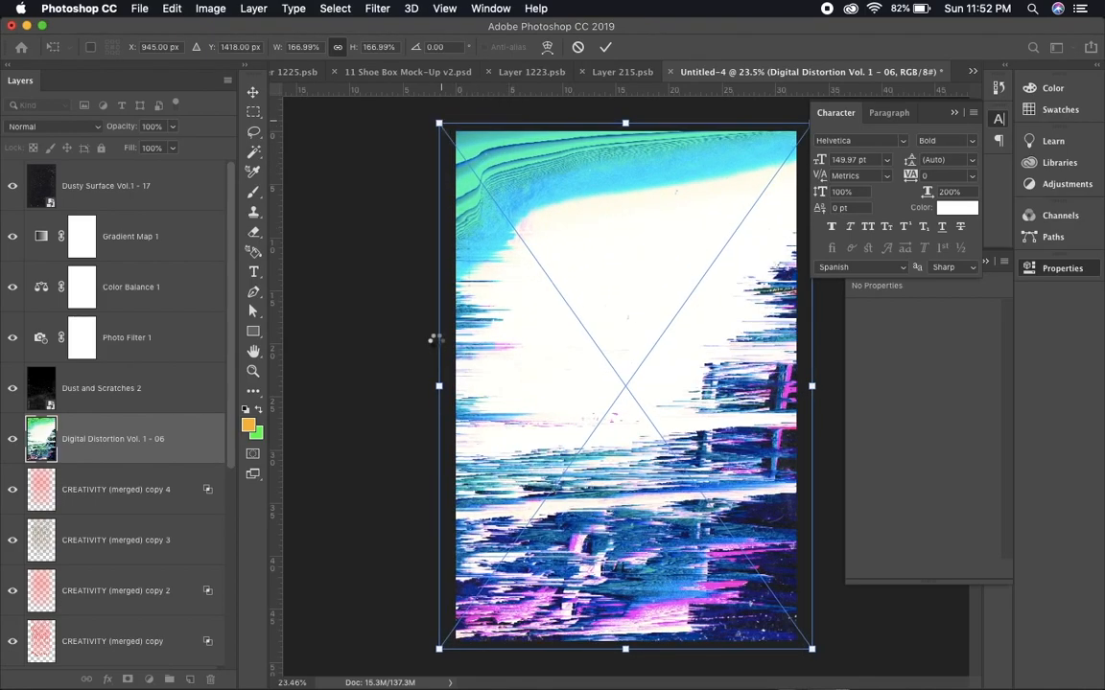
key("Return")
Apply a Black & White adjustment with default values to the Digital Distortion layer and move it below CREATIVITY copy 14
key("super+alt+shift+b")
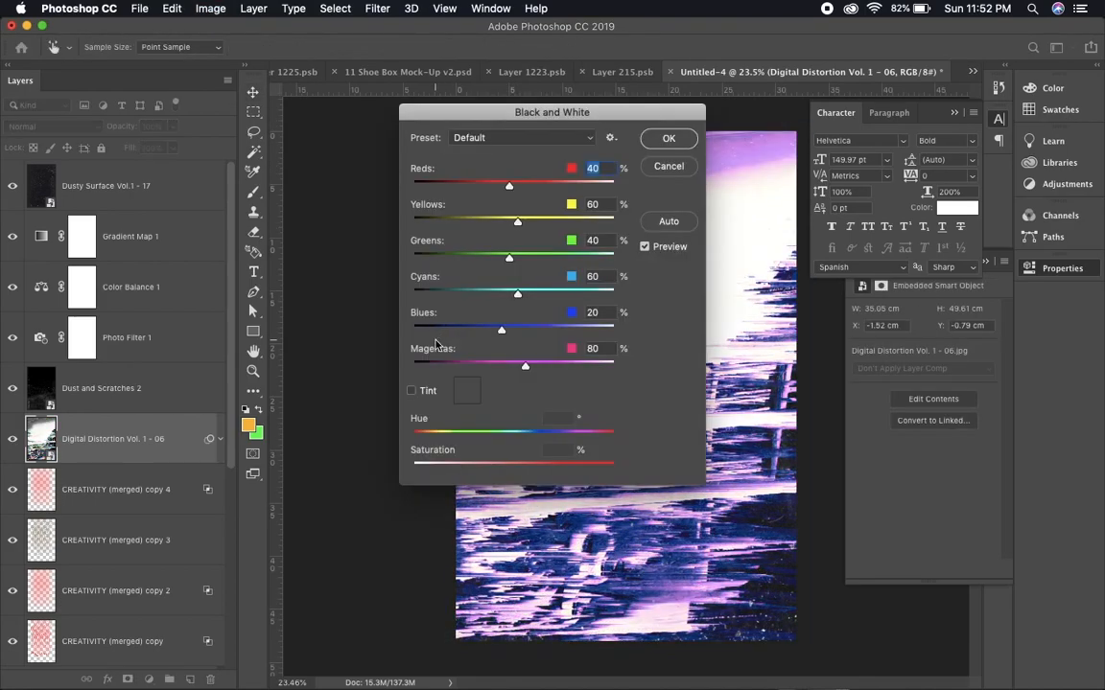
key("Return")
left_click_drag(142, 513, 157, 689)
left_click(157, 689)
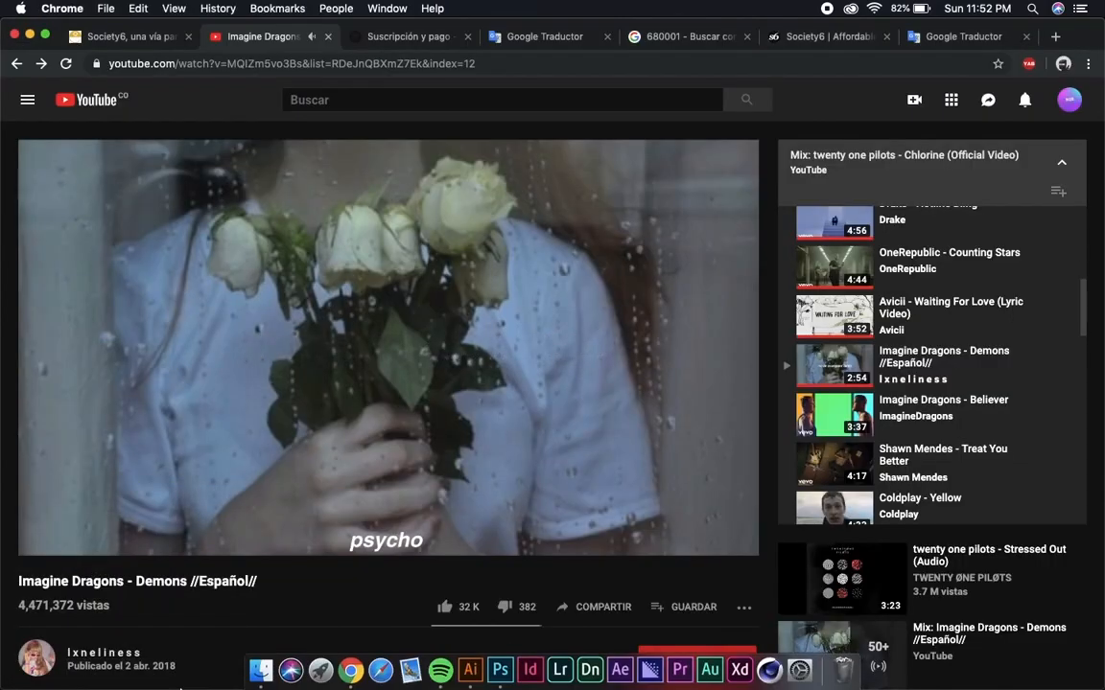
key("super+Tab")
scroll(149, 570, "down", 3)
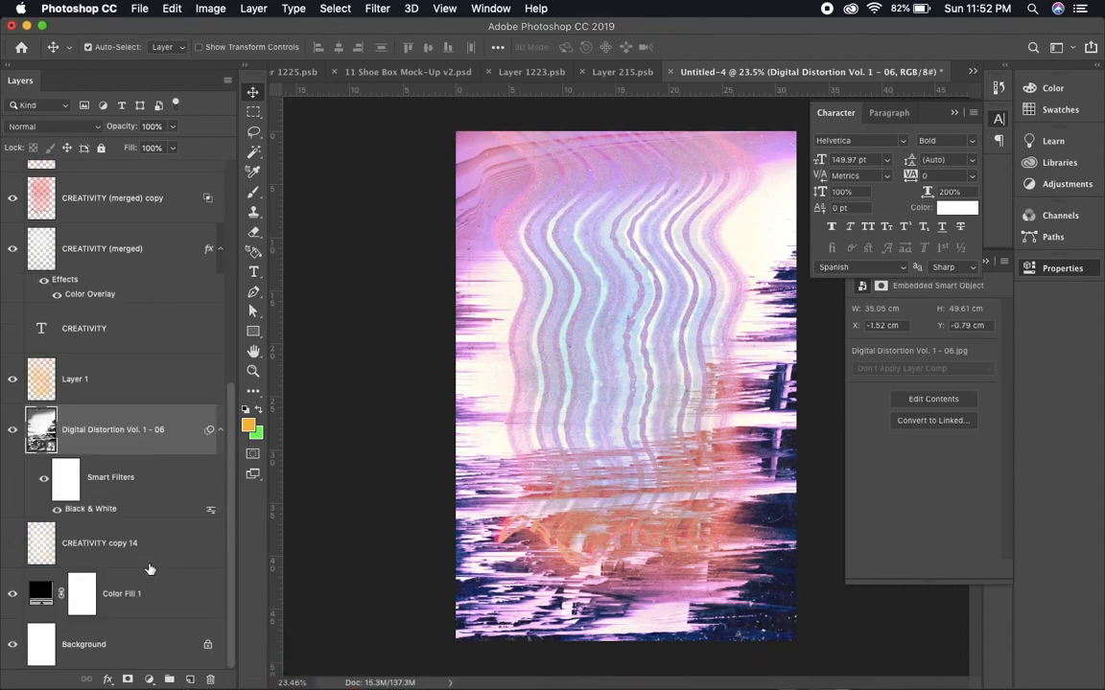
left_click_drag(127, 445, 121, 580)
Try a series of blend modes on the Digital Distortion layer, including Luminosity, Divide, Pin Light and Linear Burn, and return it to Normal
key("shift+alt+y")
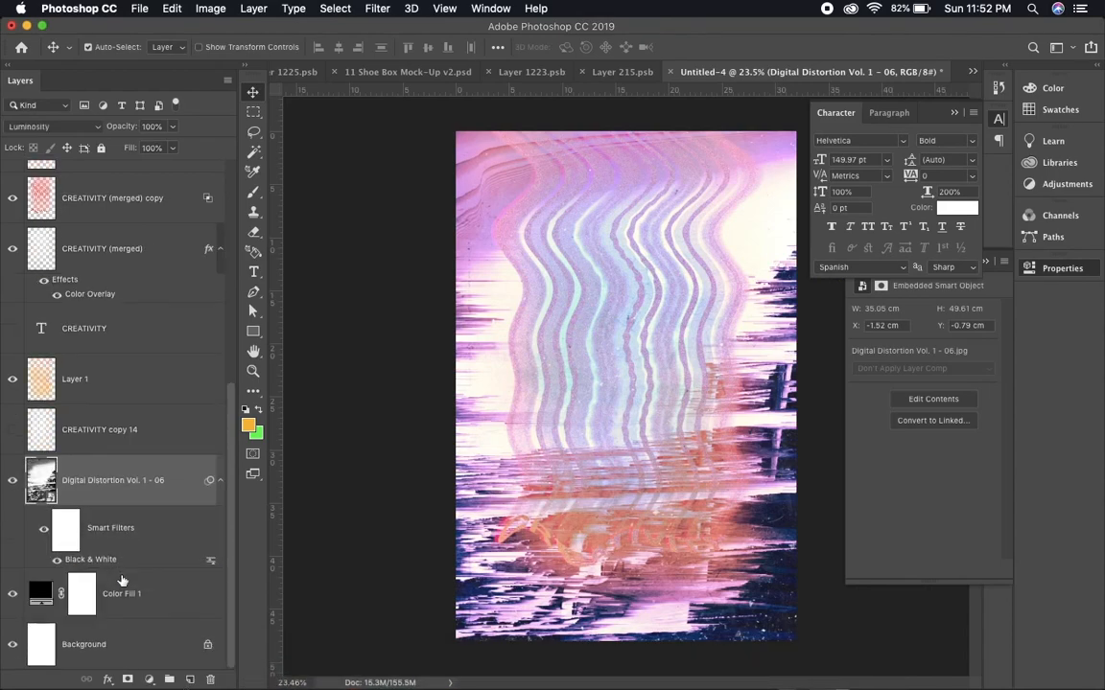
key("shift+alt+t")
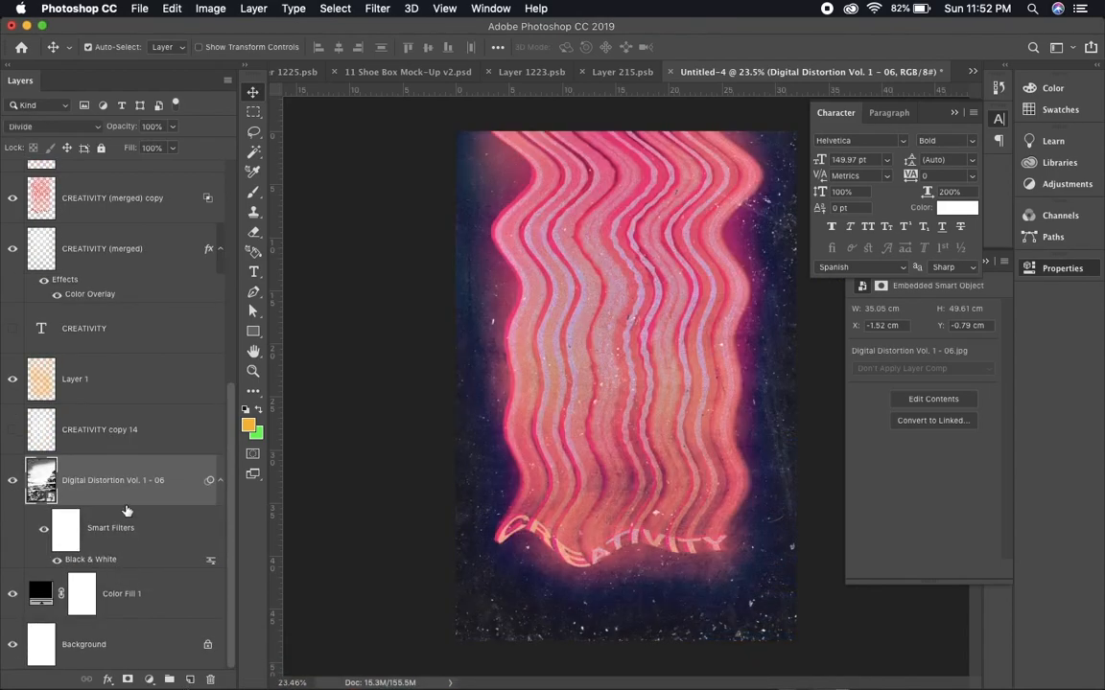
key("shift+minus")
key("shift+minus")
key("shift+minus")
key("shift+minus")
key("shift+minus")
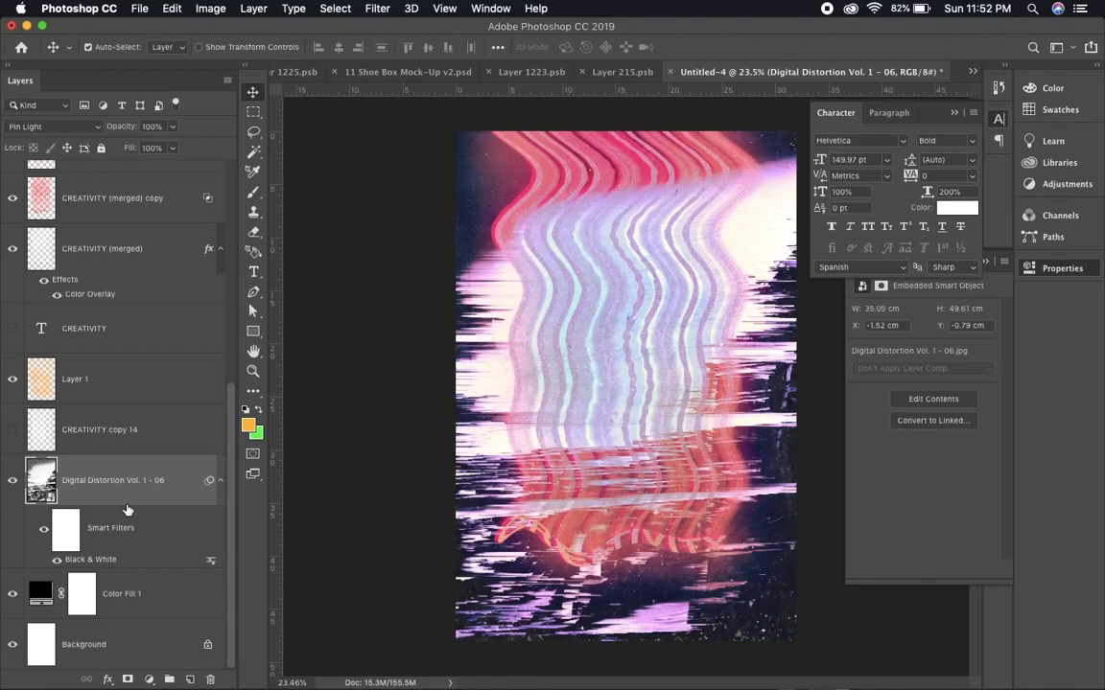
key("shift+minus")
key("shift+minus")
key("shift+minus")
key("shift+minus")
key("shift+minus")
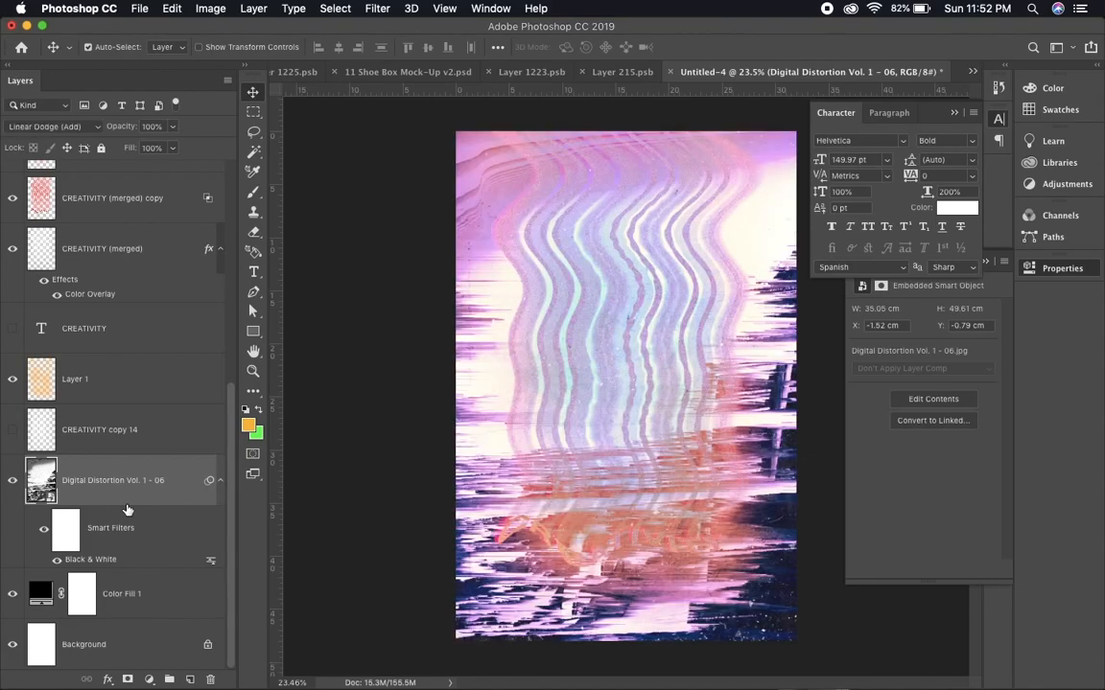
key("shift+minus")
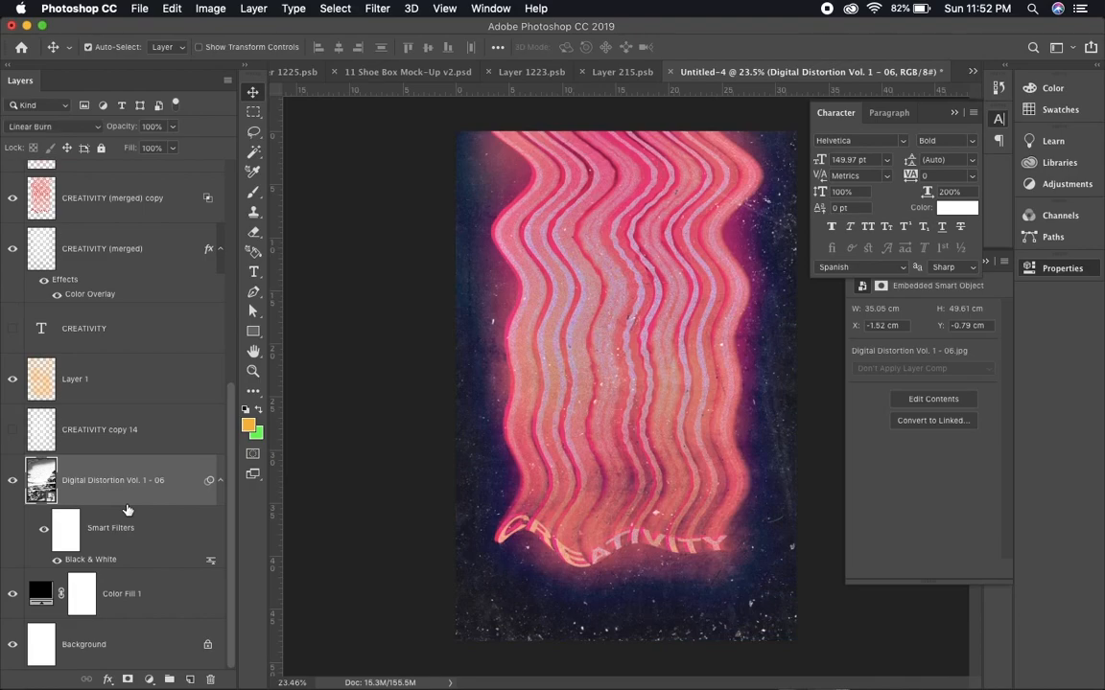
key("shift+minus")
left_click(38, 129)
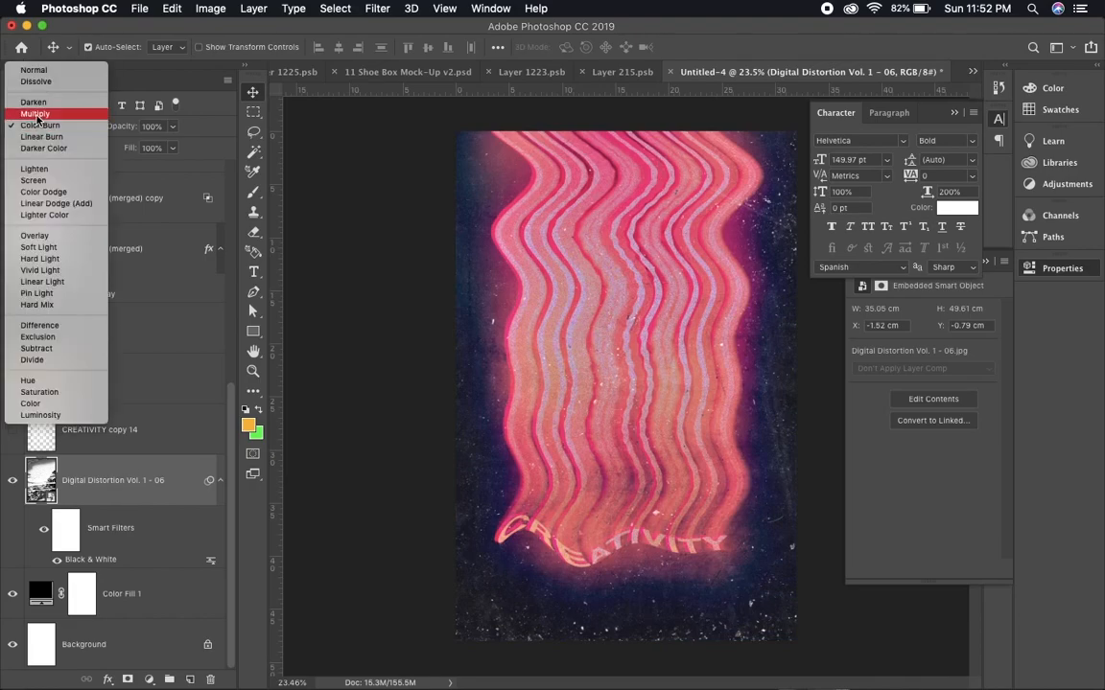
left_click(34, 70)
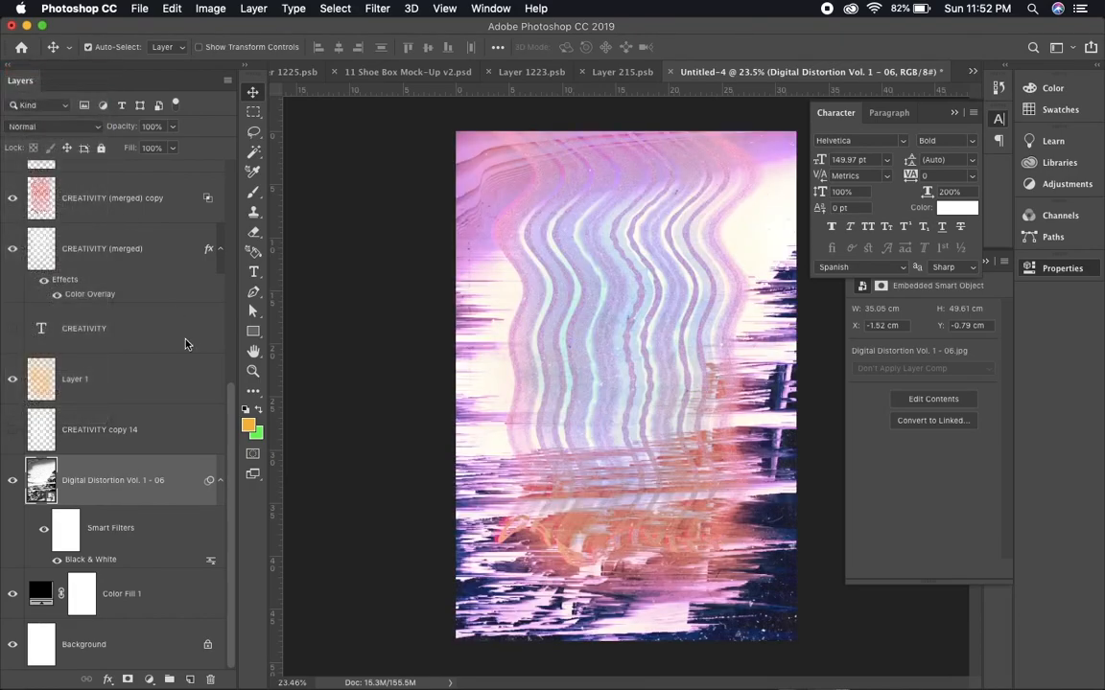
Reduce the Digital Distortion layer's opacity to 10%
key("2")
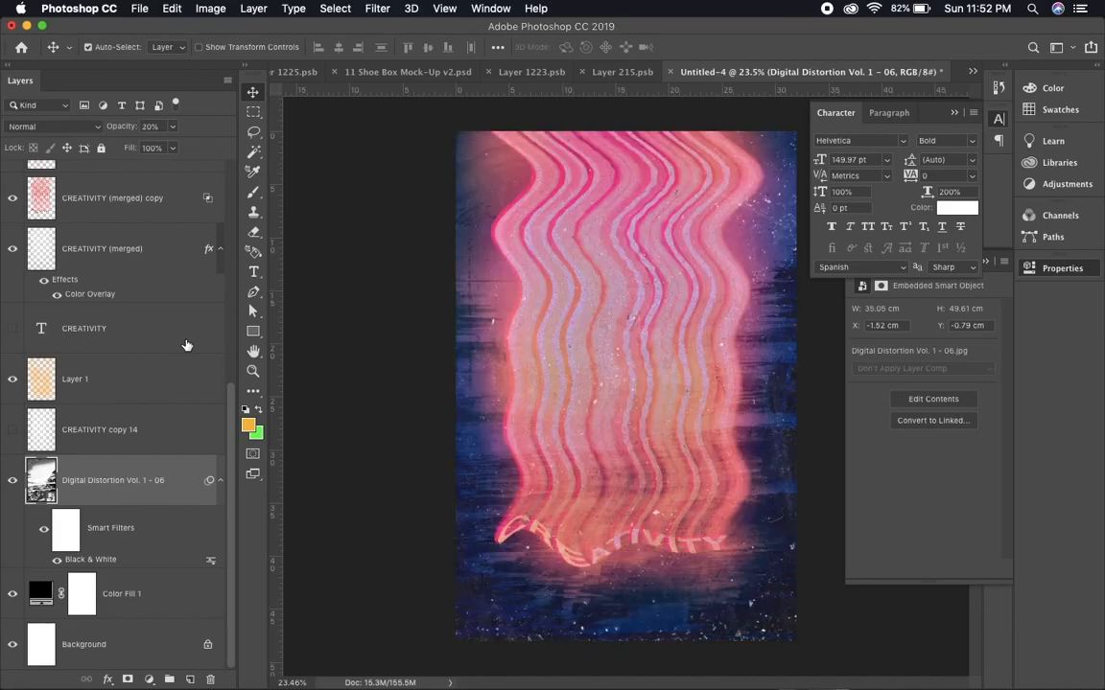
key("1")
key("super+plus")
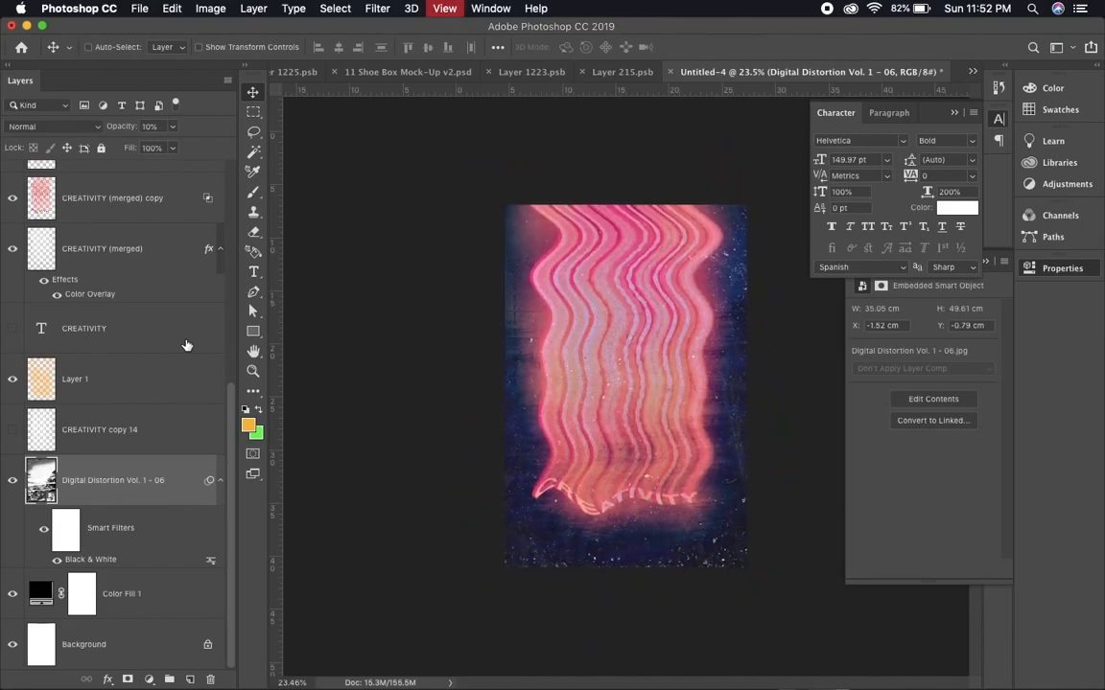
Switch to Finder and preview the texture images in the 06. Texturas folder, from 21.jpg to the vintage-film-album-covers image
mouse_move(433, 671)
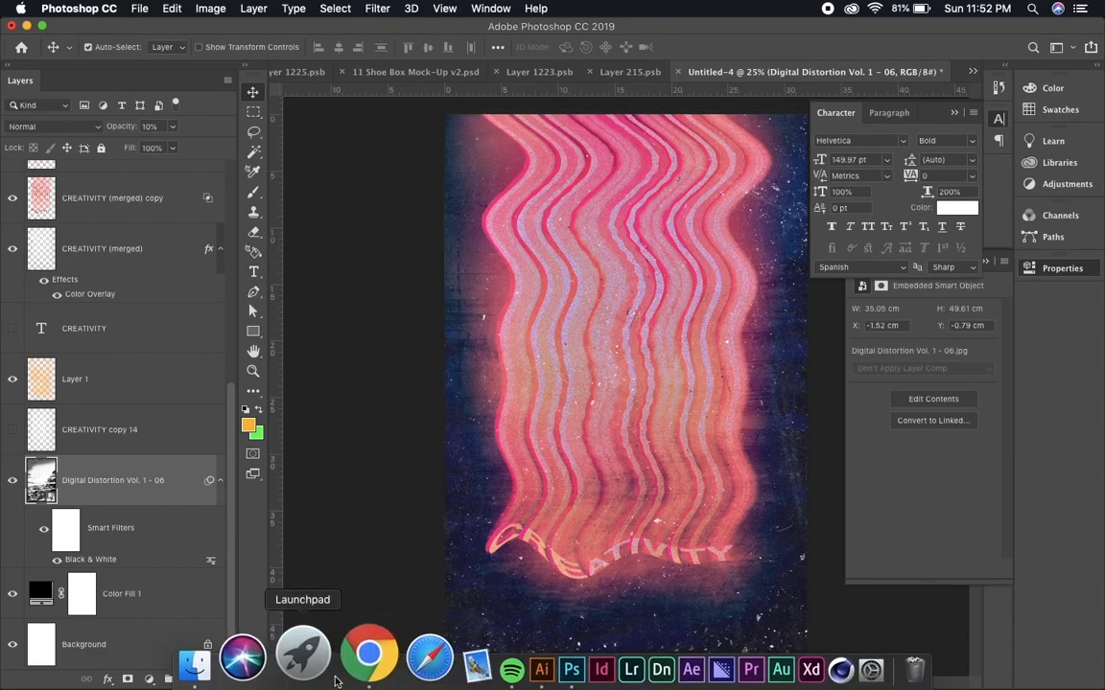
left_click(271, 653)
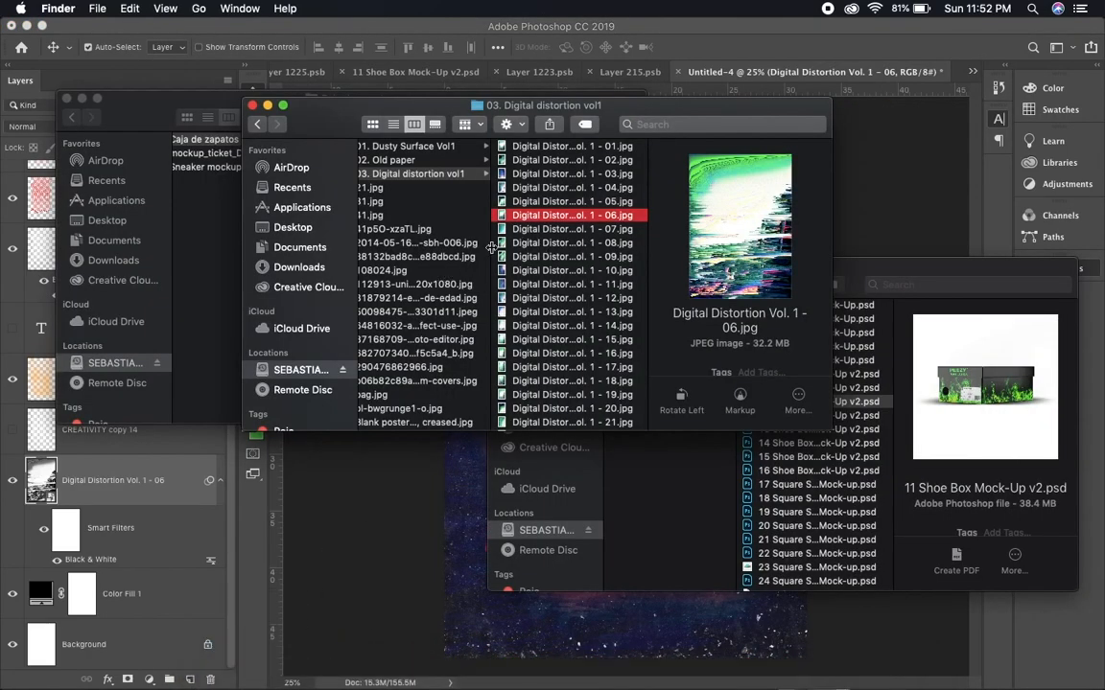
key("Left")
key("Down")
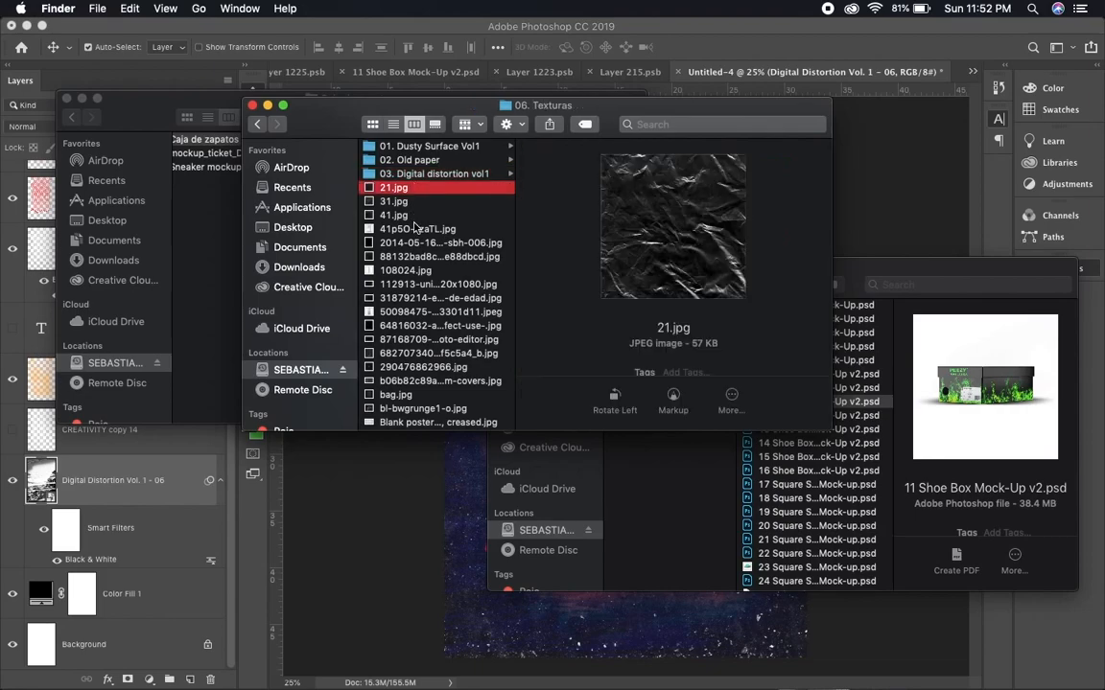
key("space")
key("Down")
key("Down")
key("Down")
key("Down")
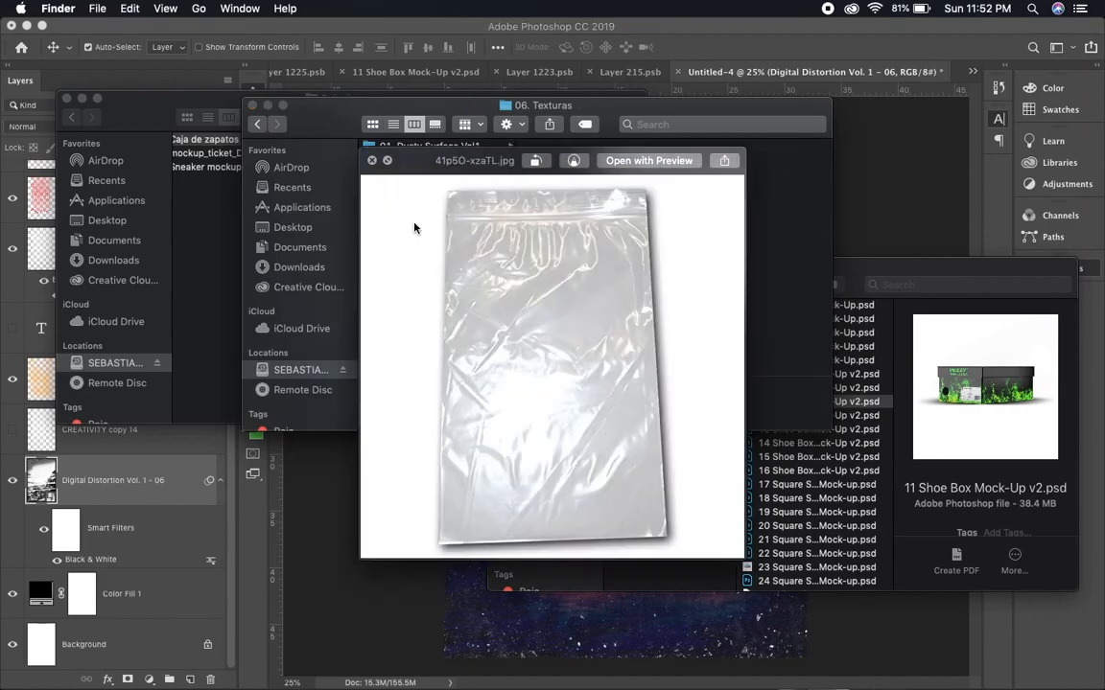
key("Down")
key("Up")
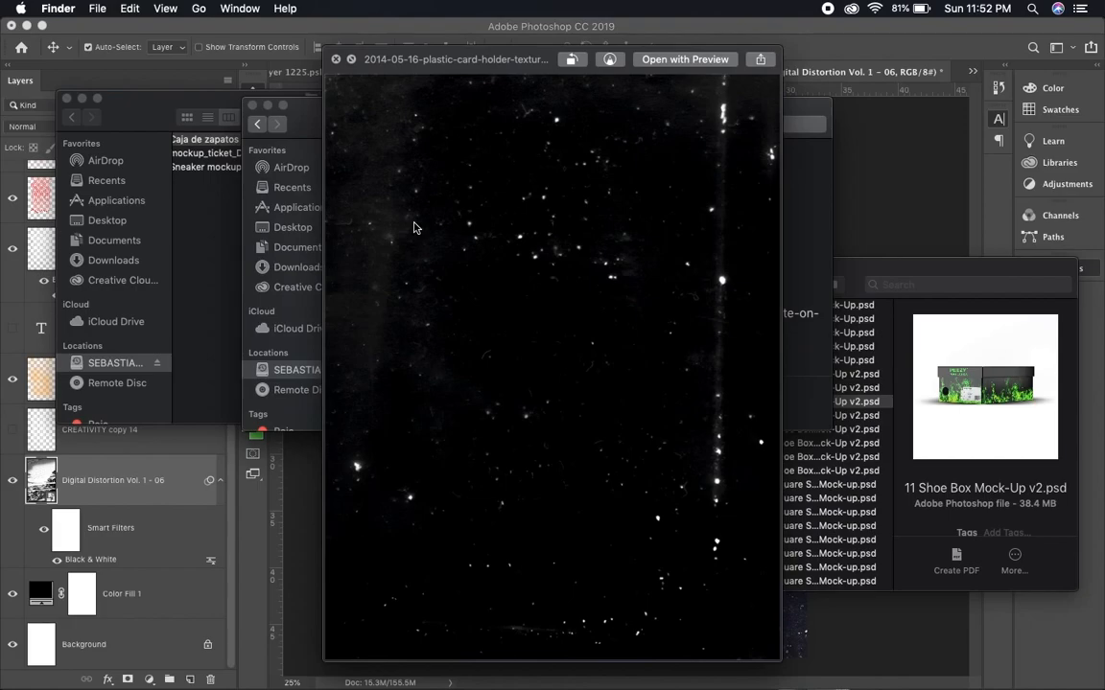
key("Down")
key("Down")
key("Down")
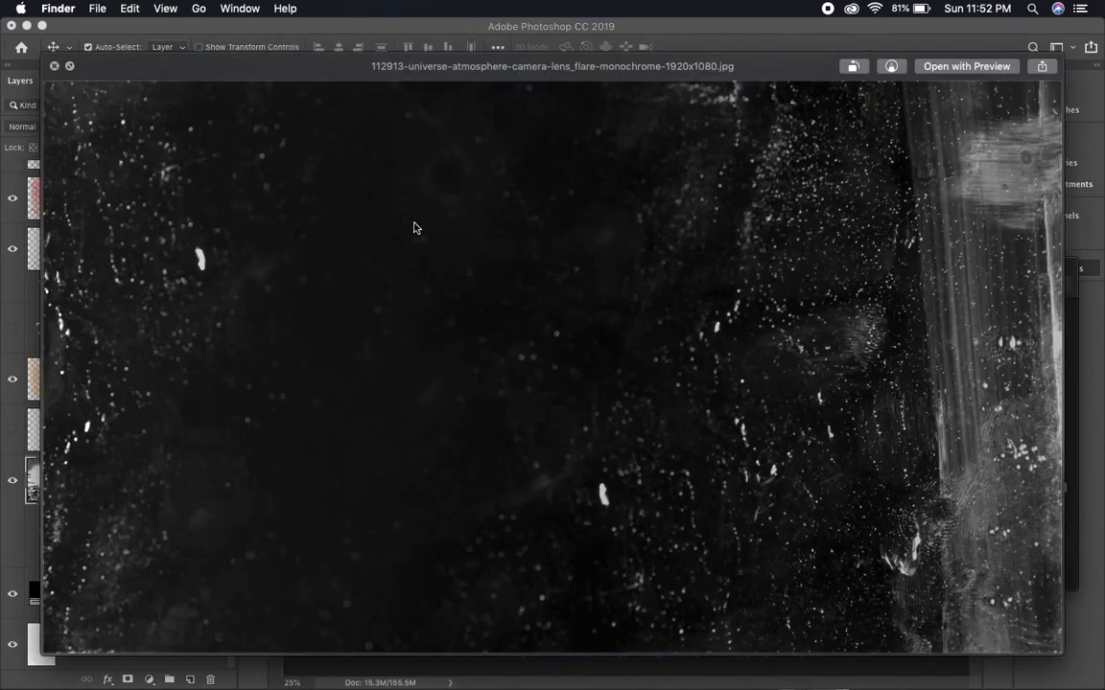
key("Down")
key("Down")
key("Down")
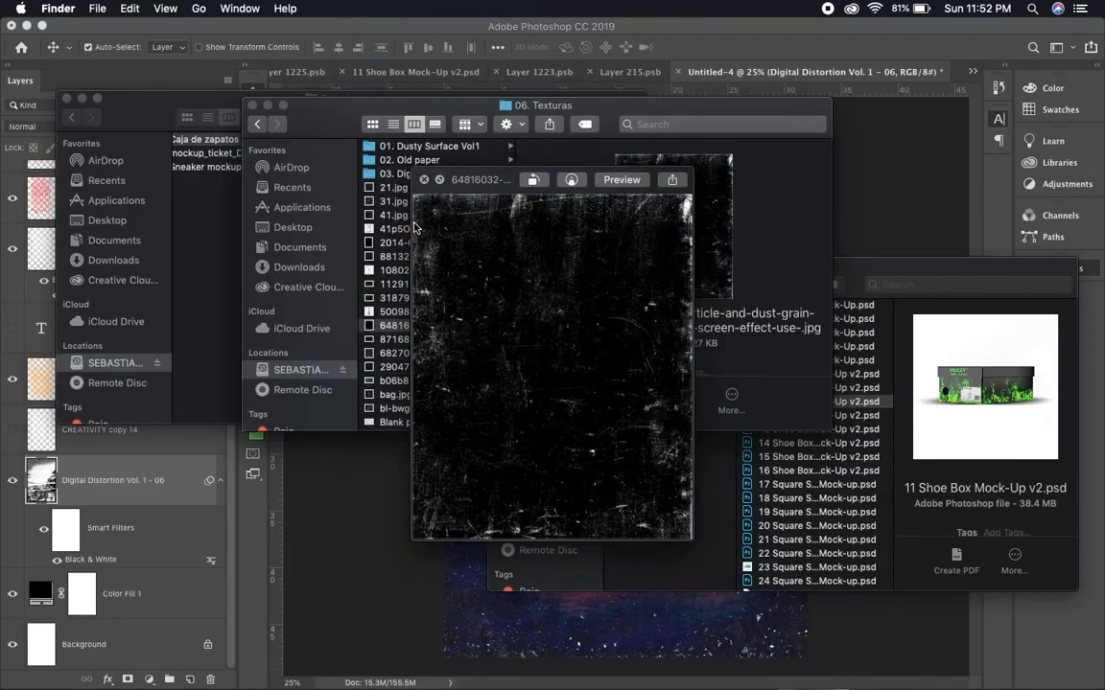
key("Down")
key("Down")
key("Down")
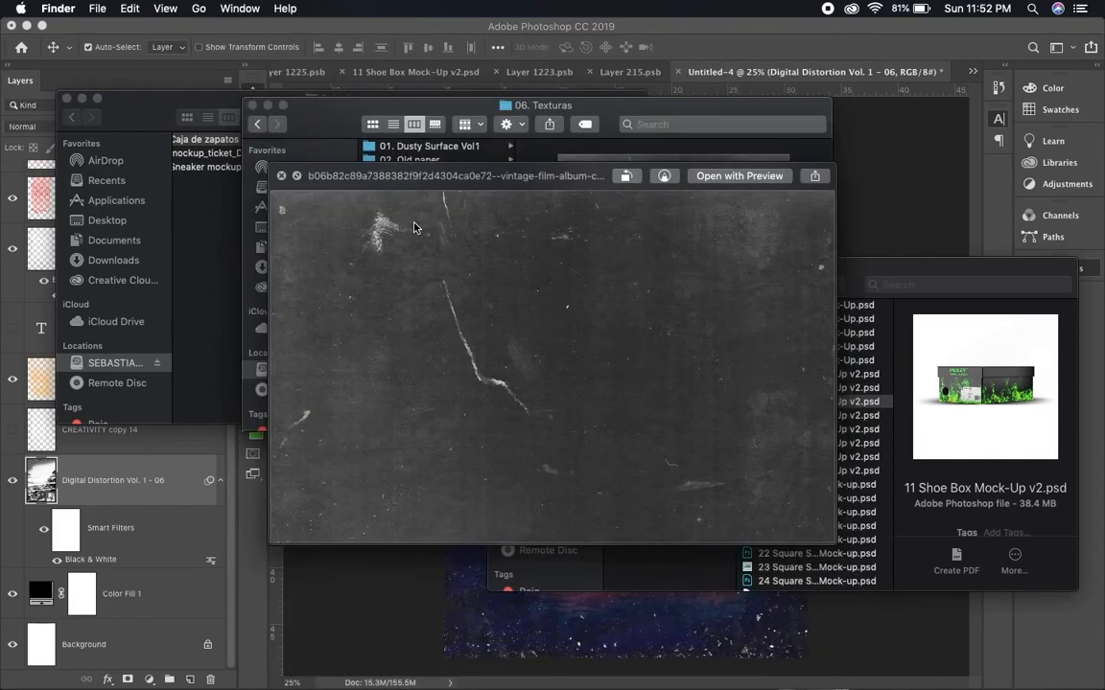
key("space")
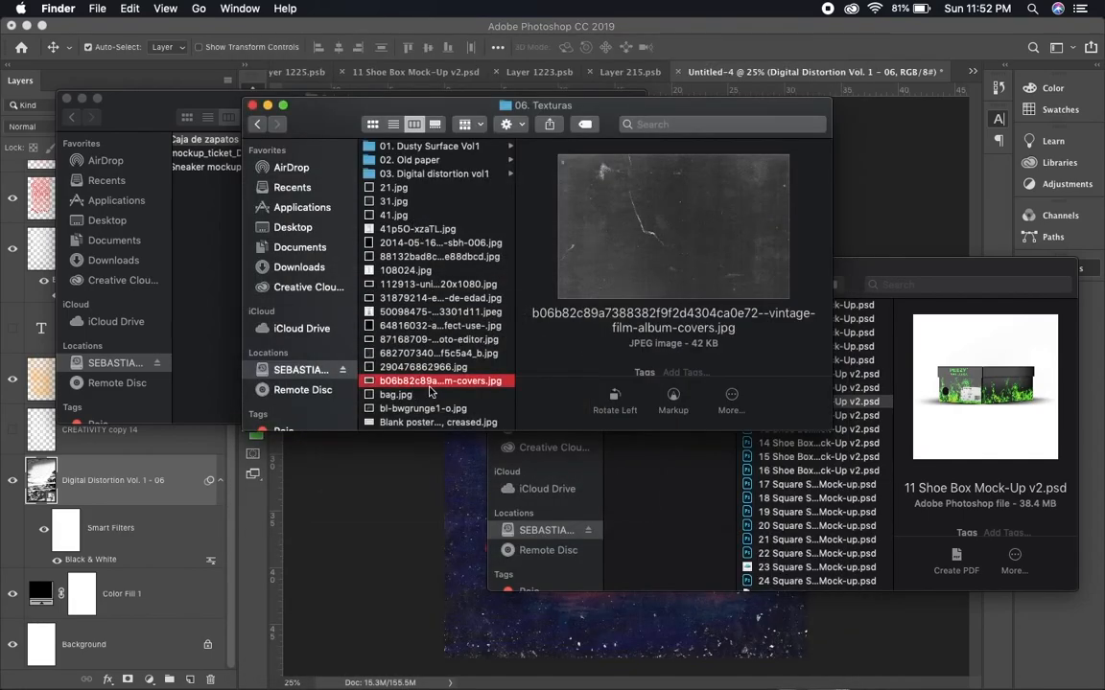
Place the vintage-film-album-covers texture rotated and enlarged to cover the whole poster, and set its blend mode to Hard Light
left_click_drag(430, 385, 476, 524)
left_click_drag(766, 516, 663, 257)
left_click_drag(801, 115, 811, 86)
mouse_move(802, 65)
left_mouse_down()
mouse_move(779, 77)
mouse_move(823, 60)
mouse_move(792, 71)
left_mouse_up()
key("Return")
left_click(48, 125)
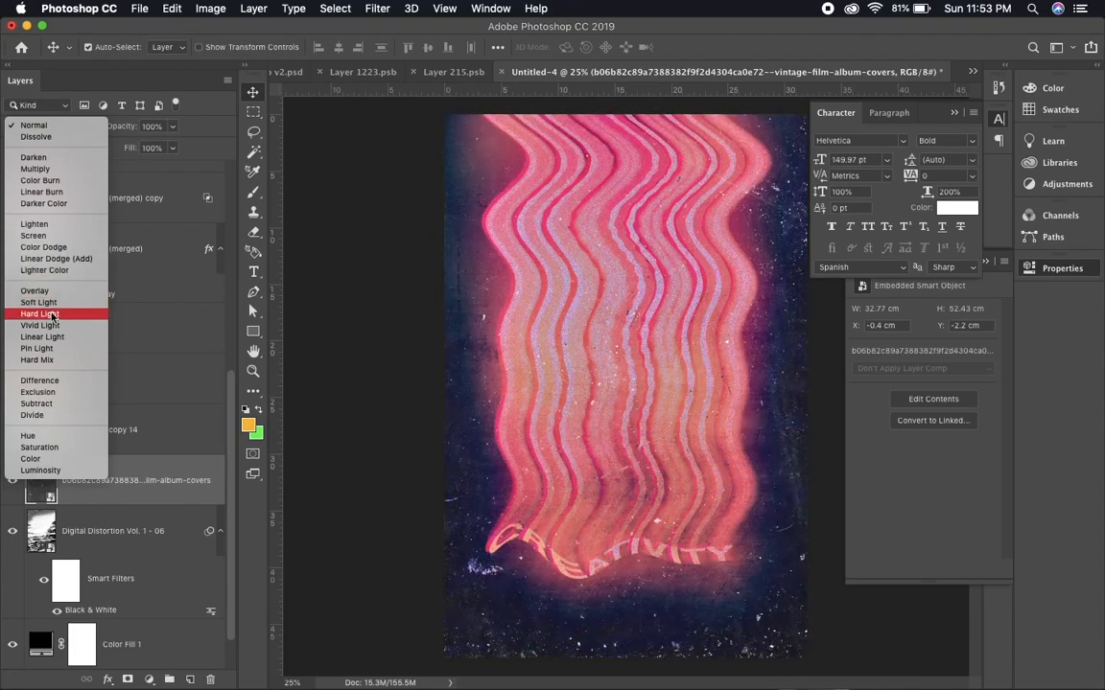
left_click(53, 316)
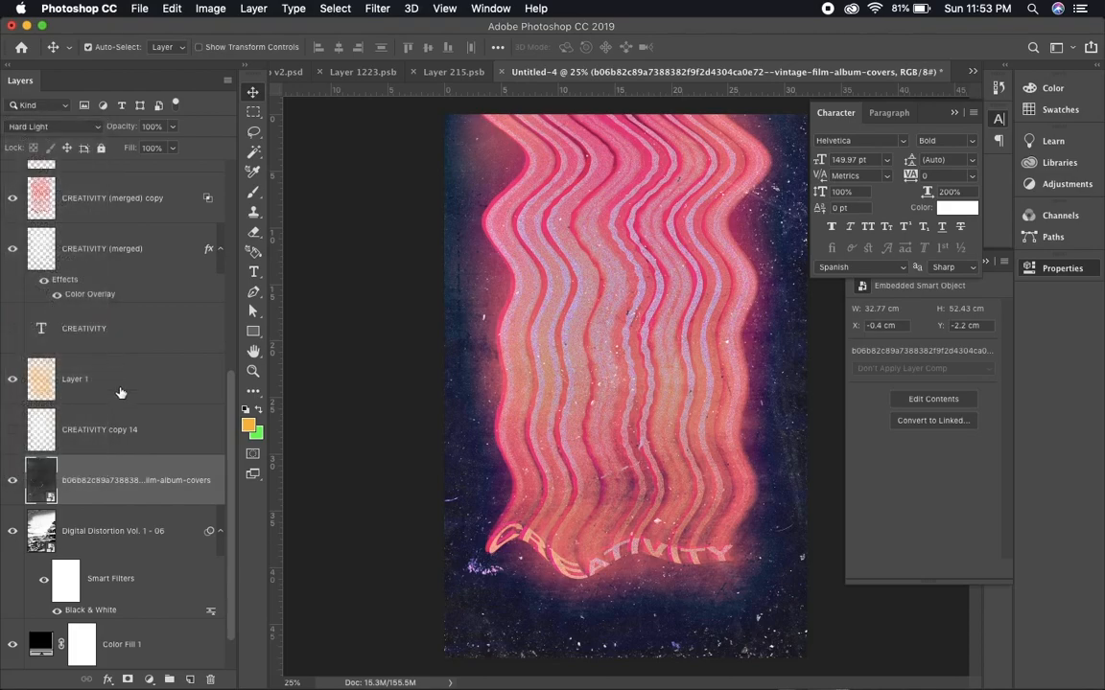
Try deleting the vintage-film-album-covers texture layer and undo the deletion
key("BackSpace")
key("super+z")
key("super+minus")
key("super+plus")
Open the save dialog for the poster document and cancel it
key("super+s")
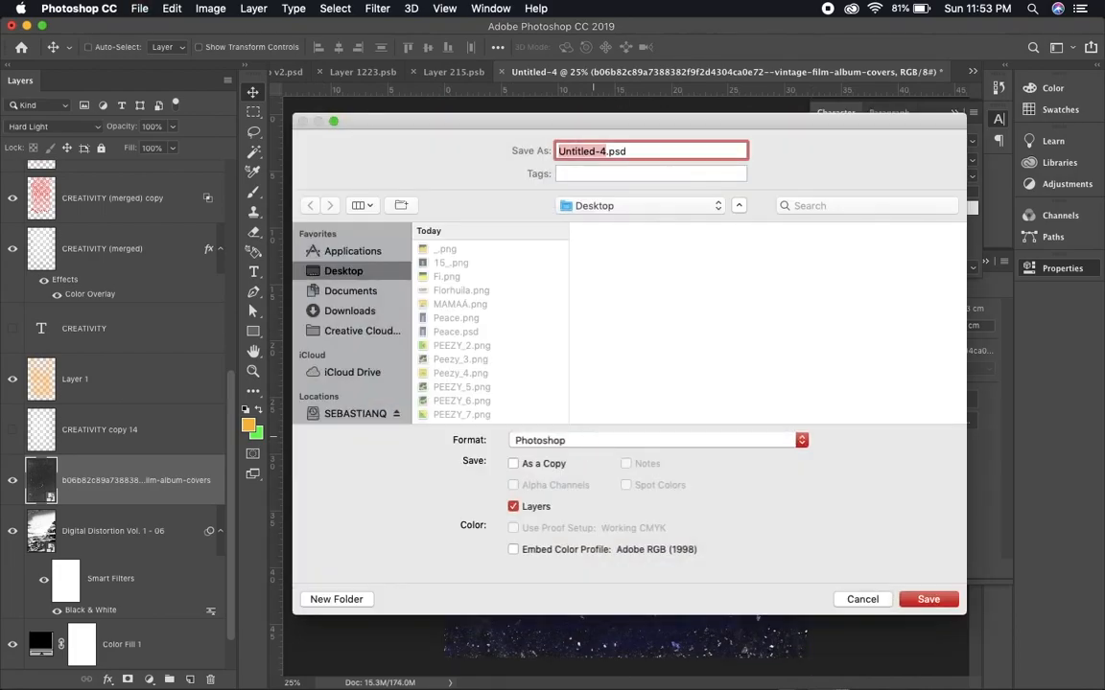
key("Escape")
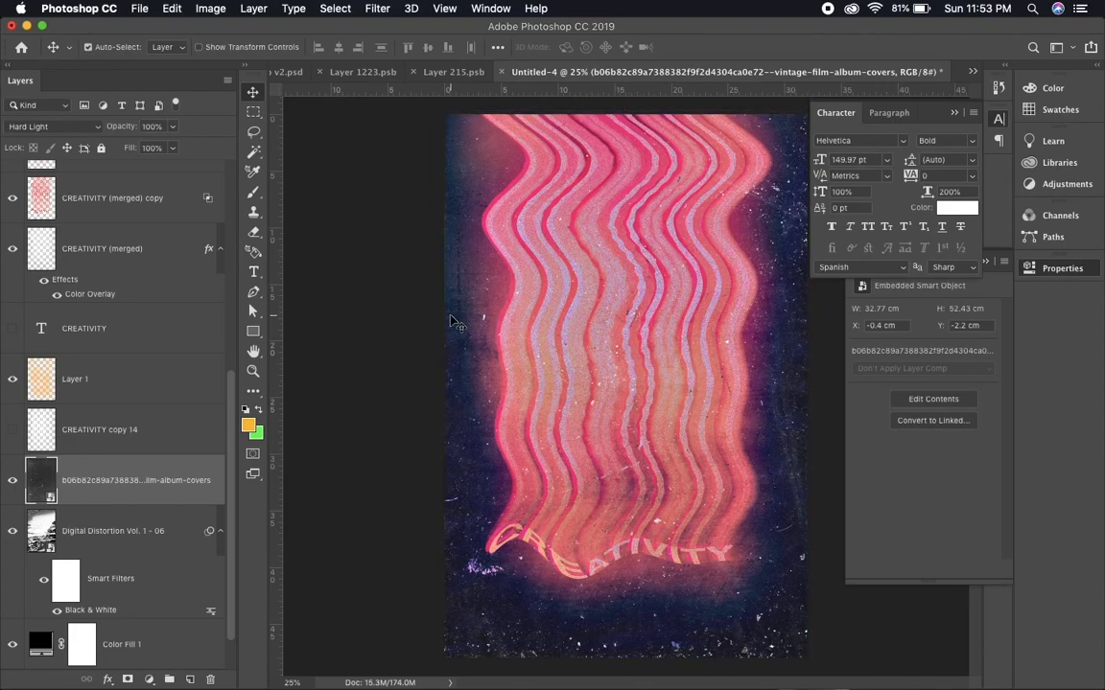
left_click(104, 379)
key("b")
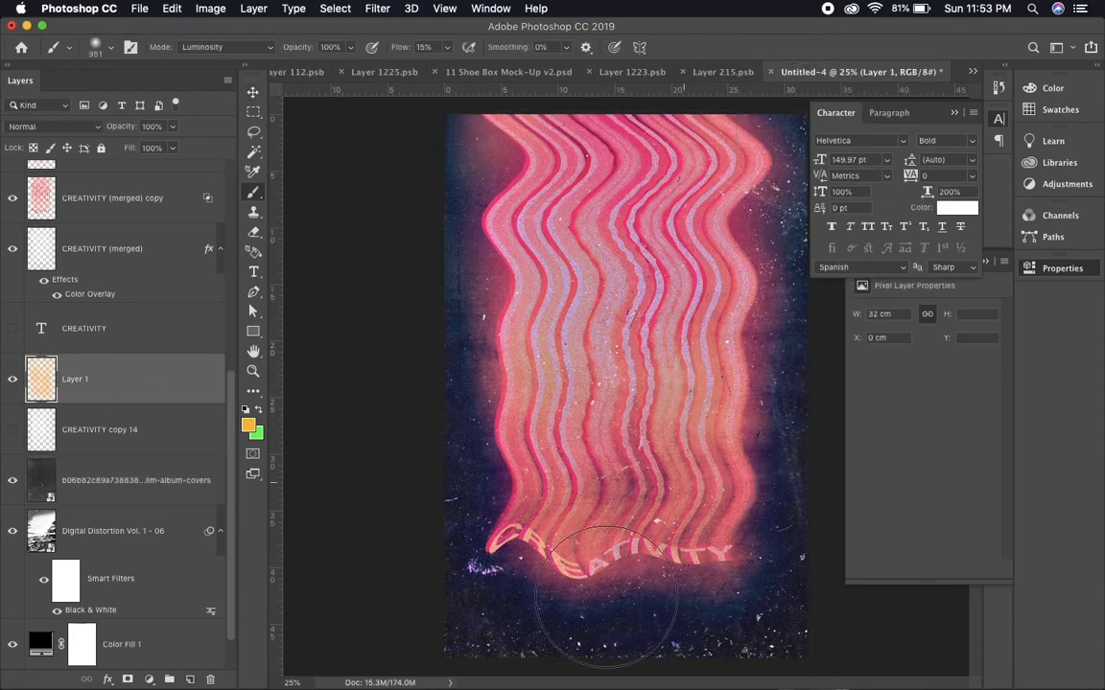
key("v")
Stamp all layers from Digital Distortion Vol. 1 - 06 up to Dusty Surface Vol.1 - 17 into a new merged layer
scroll(128, 547, "up", 1)
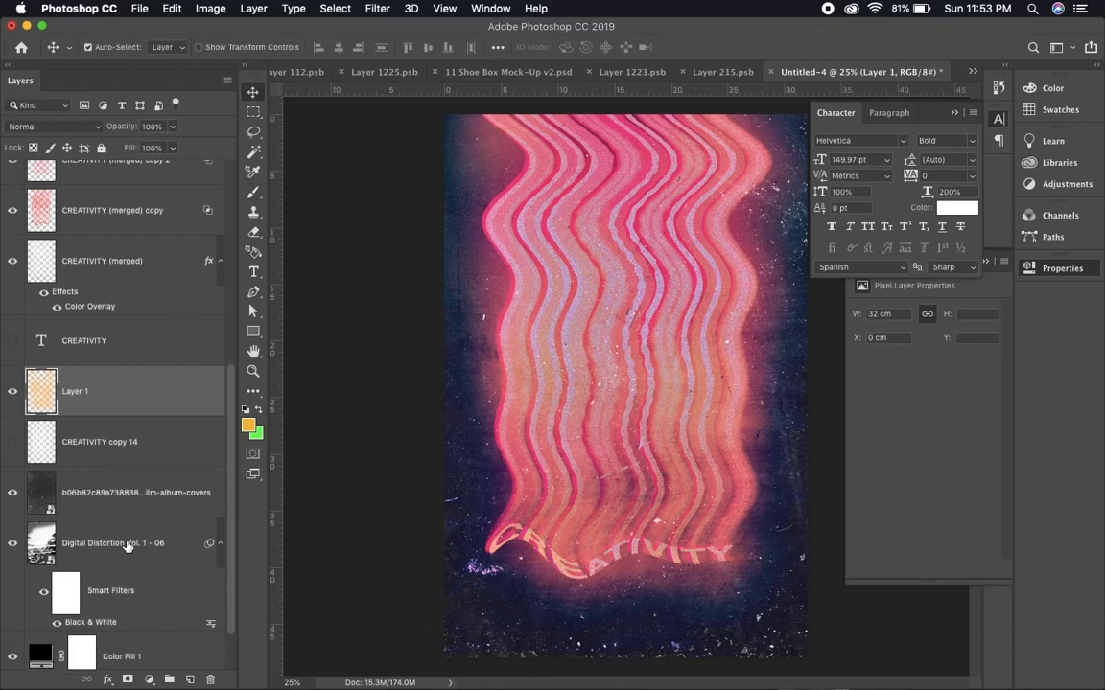
left_click(127, 547)
scroll(104, 555, "up", 10)
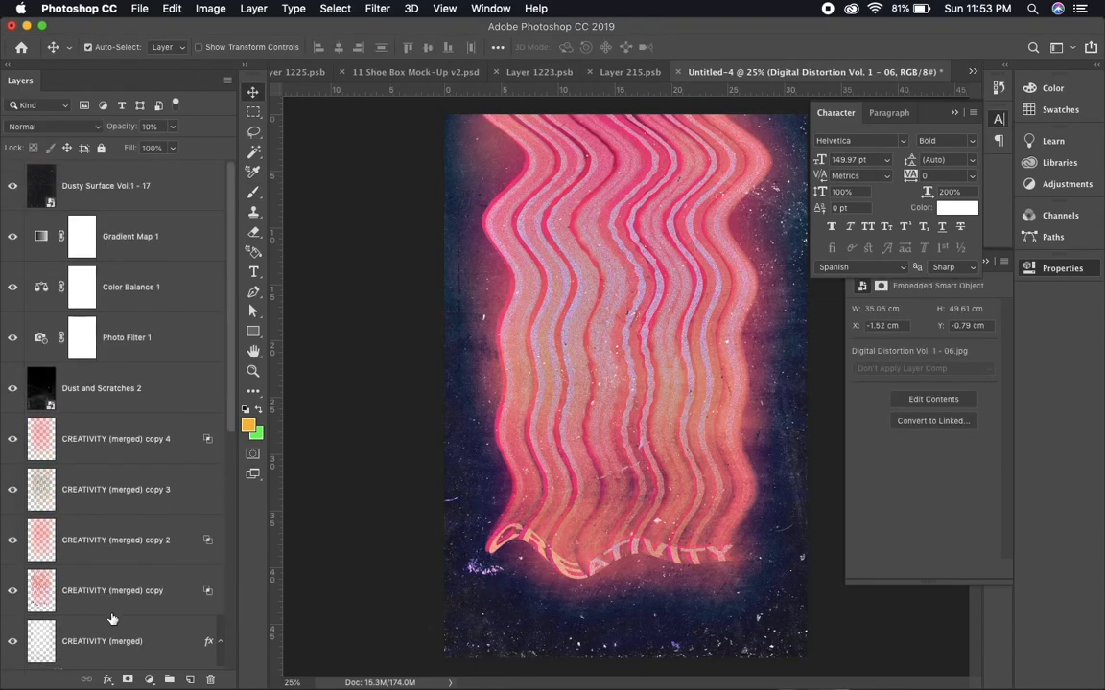
left_click(105, 186, "shift")
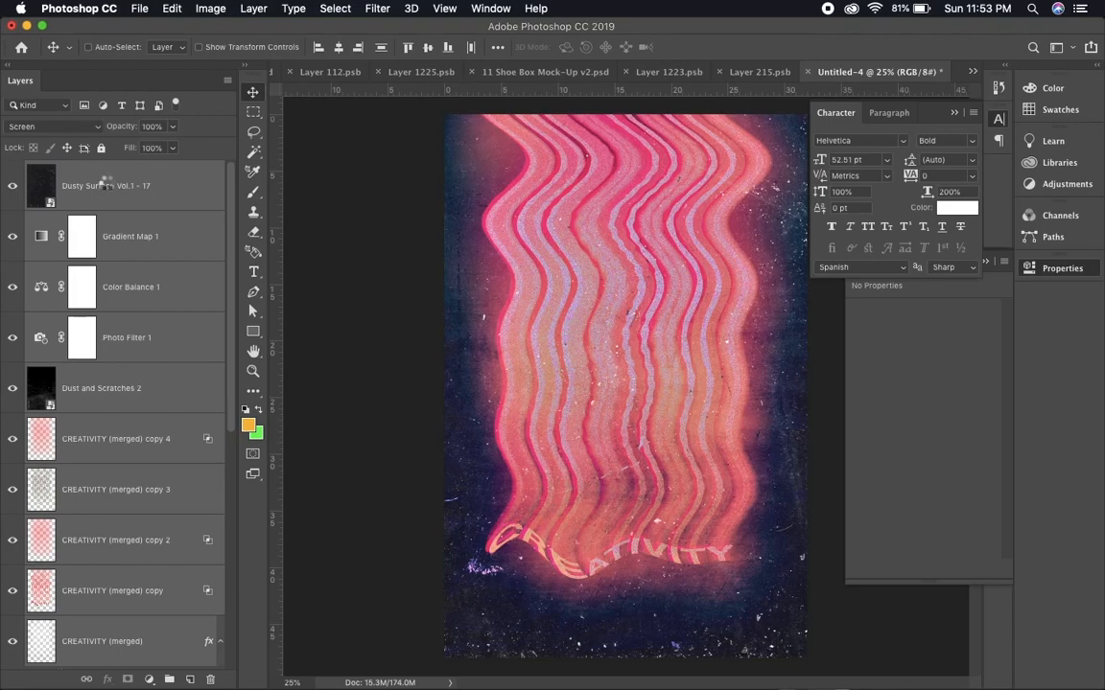
key("super+alt+e")
Restrict the merged layer to the red channel by switching off its G and B channels in the blending options
double_click(165, 194)
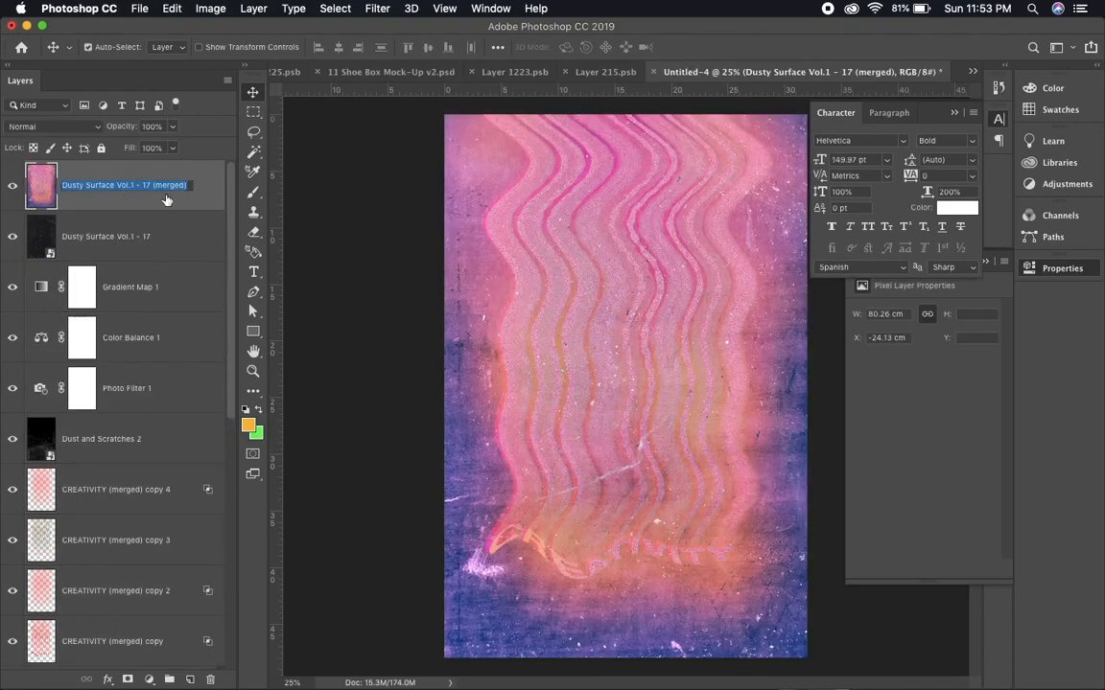
double_click(166, 200)
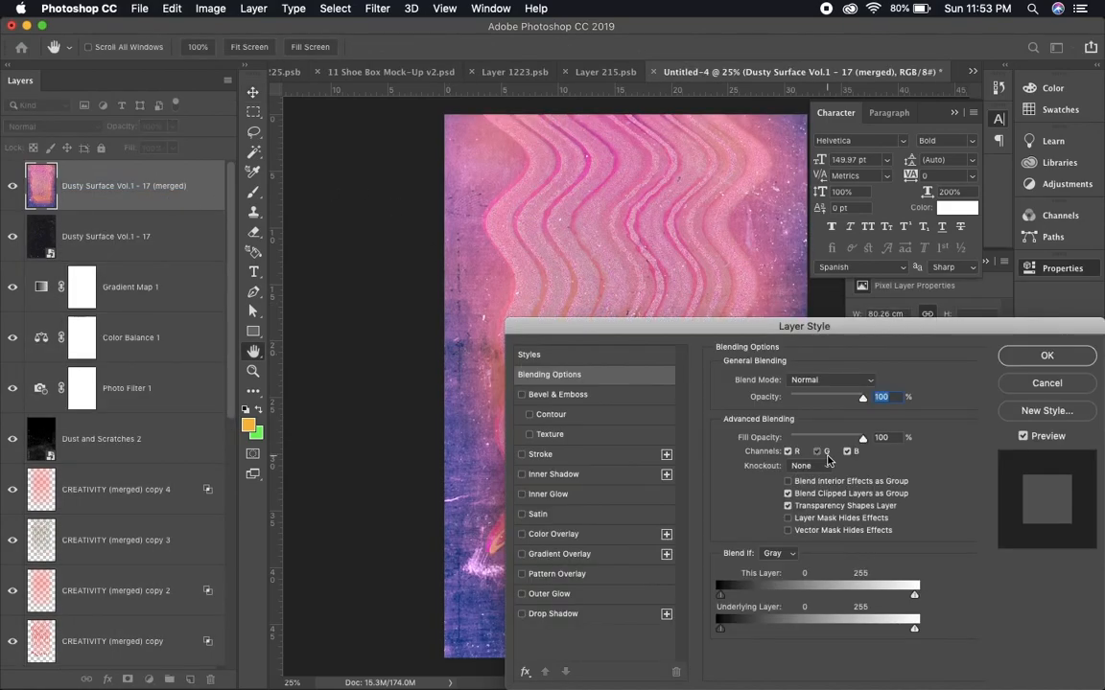
left_click(822, 452)
left_click(847, 451)
key("Return")
Scale the merged layer up proportionally from its centre to about 105%
key("super+t")
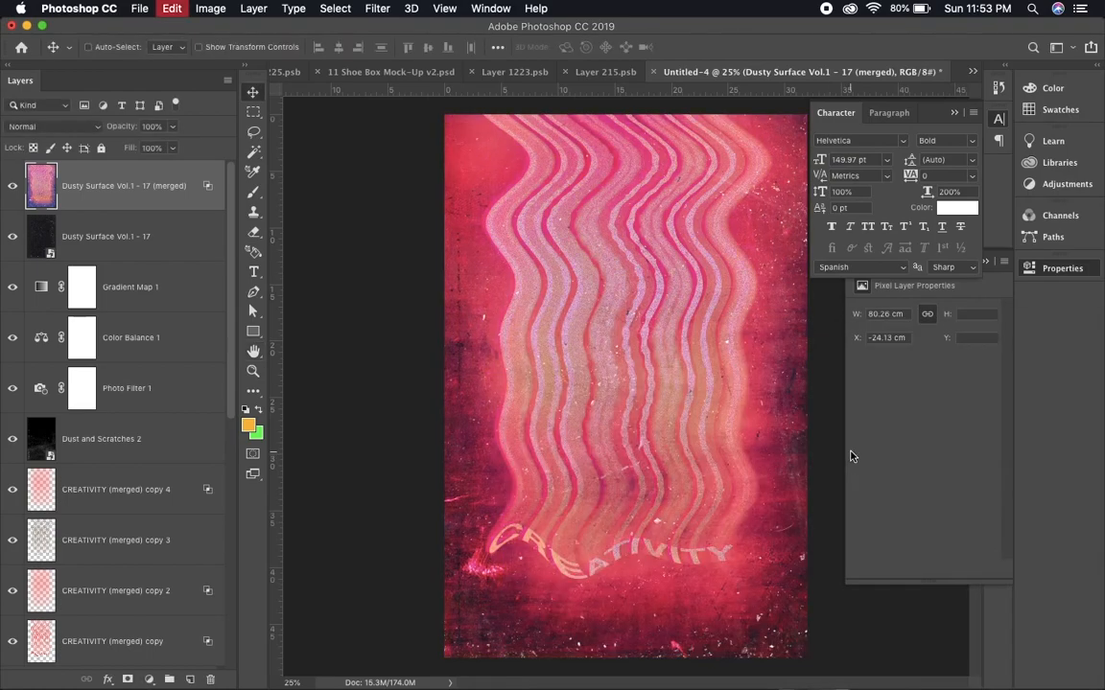
key("super+minus")
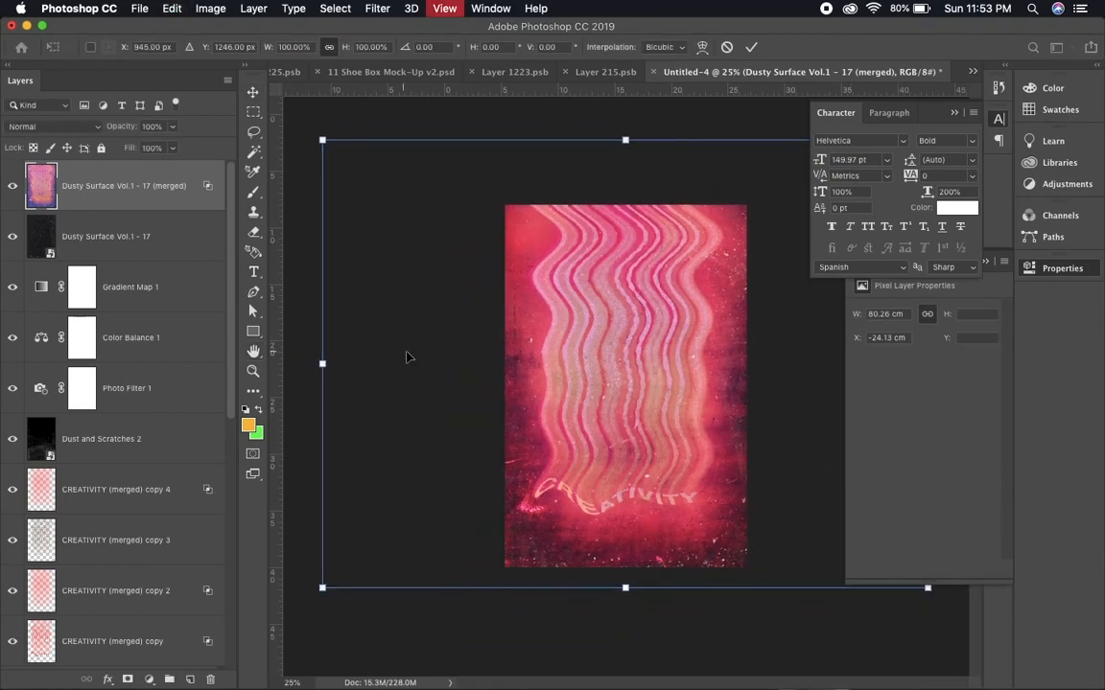
left_click_drag(323, 134, 308, 114)
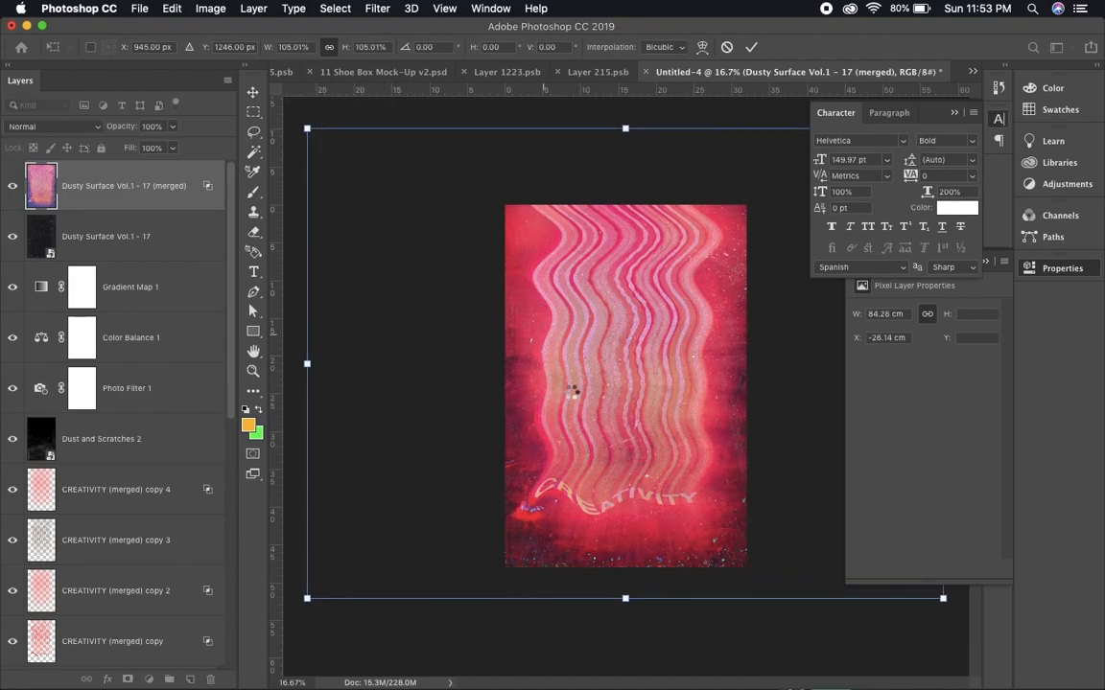
key("Return")
key("super+plus")
key("super+plus")
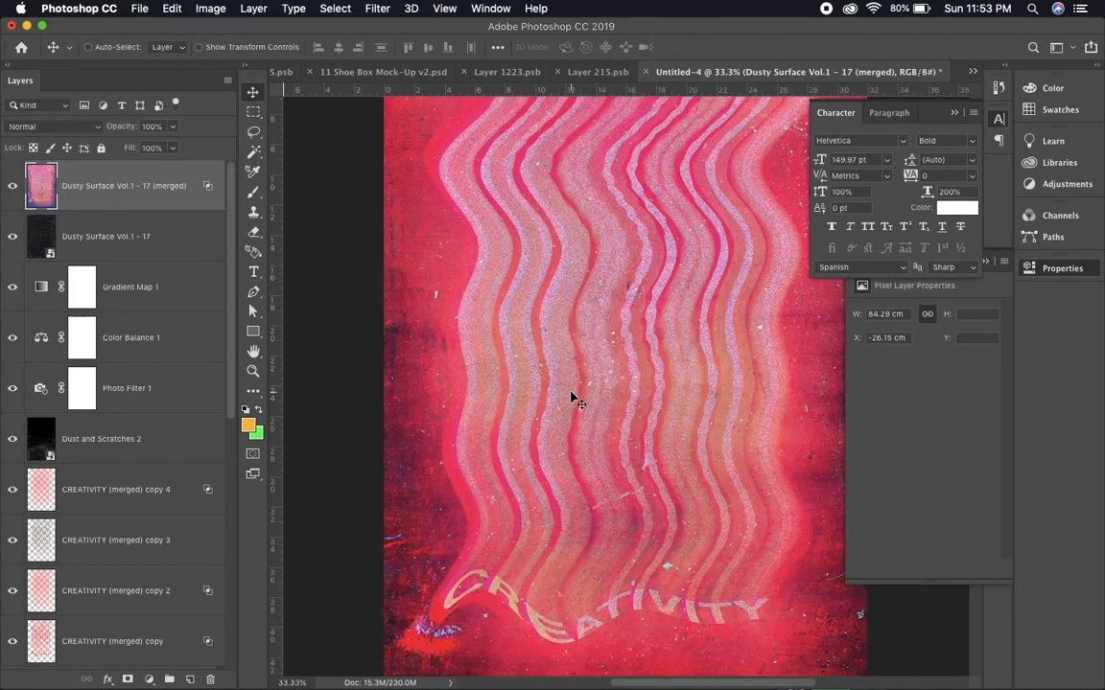
key("super+minus")
Compare blend modes such as Saturation, Subtract, Difference, Pin Light and Hard Light on the merged layer, and set it to Color Burn
key("shift+minus")
key("shift+minus")
key("shift+minus")
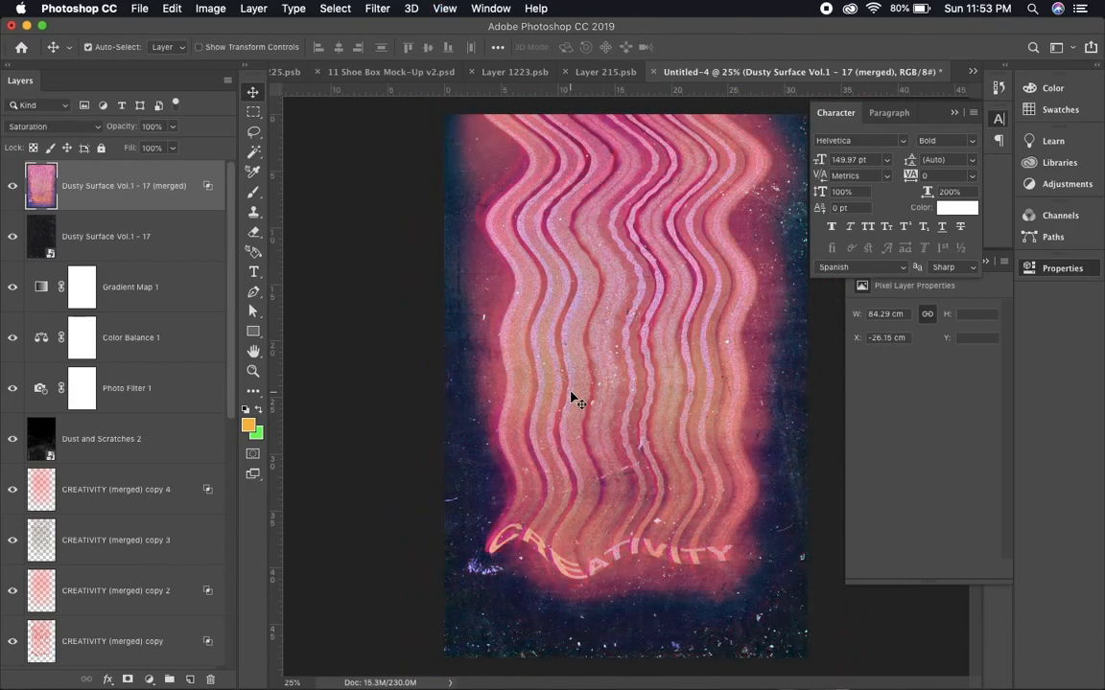
key("shift+minus")
key("shift+minus")
key("shift+minus")
key("shift+minus")
key("shift+minus")
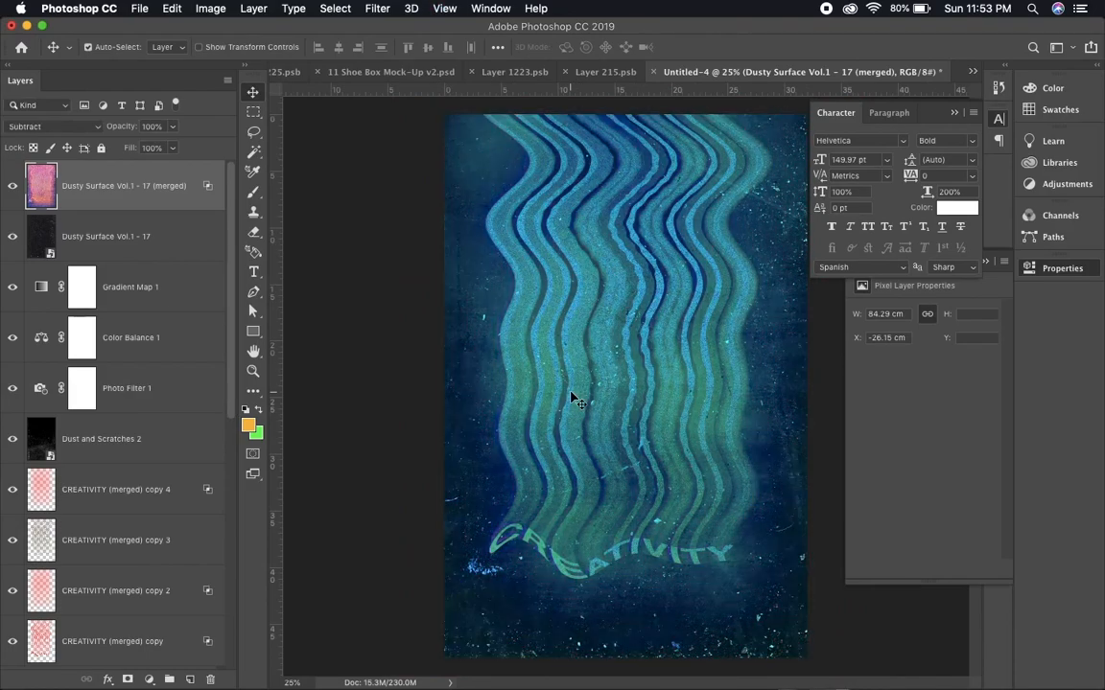
key("super+z")
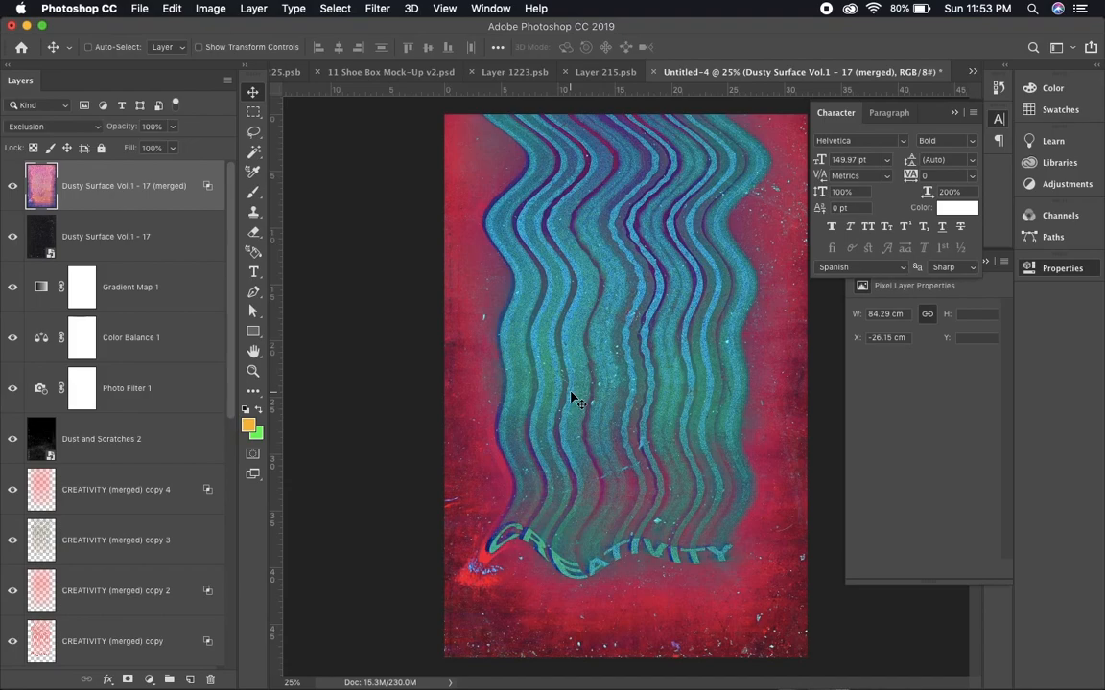
key("shift+plus")
key("shift+minus")
key("shift+minus")
key("shift+minus")
key("shift+minus")
key("shift+minus")
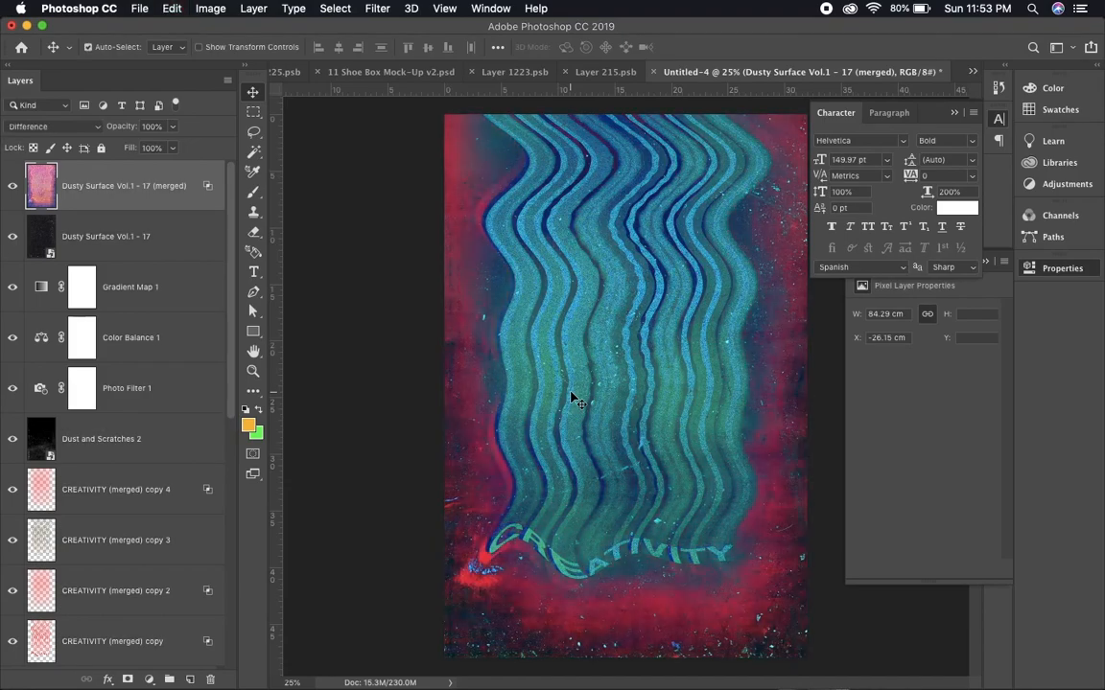
key("shift+plus")
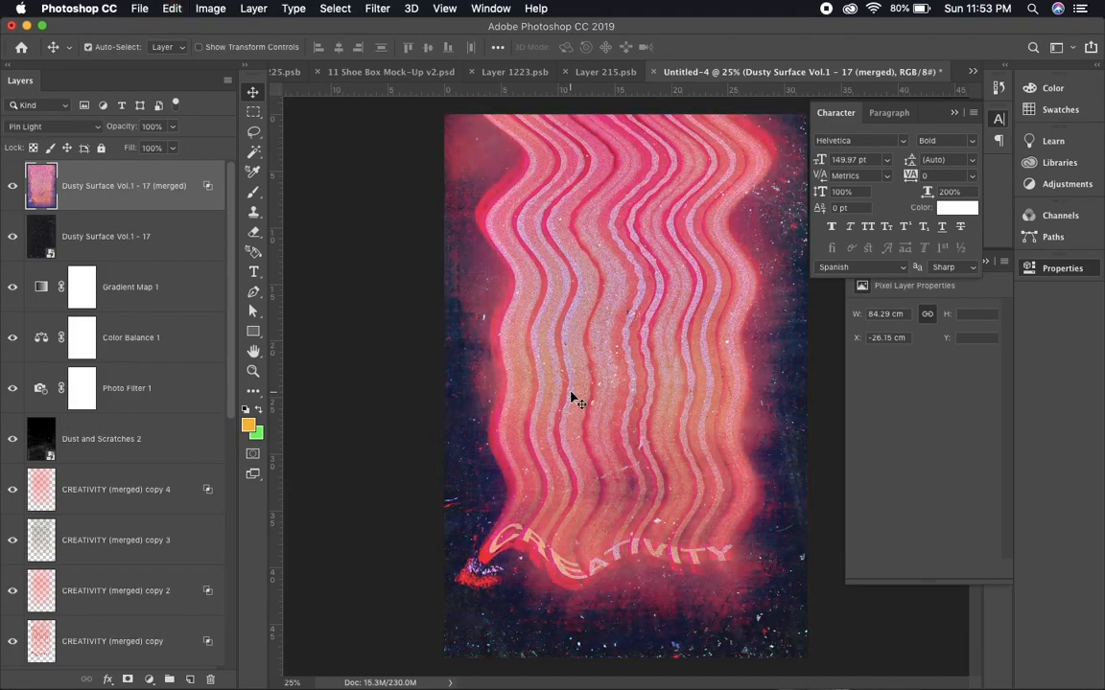
key("shift+minus")
key("shift+minus")
key("shift+minus")
key("shift+minus")
key("shift+minus")
key("shift+minus")
key("shift+minus")
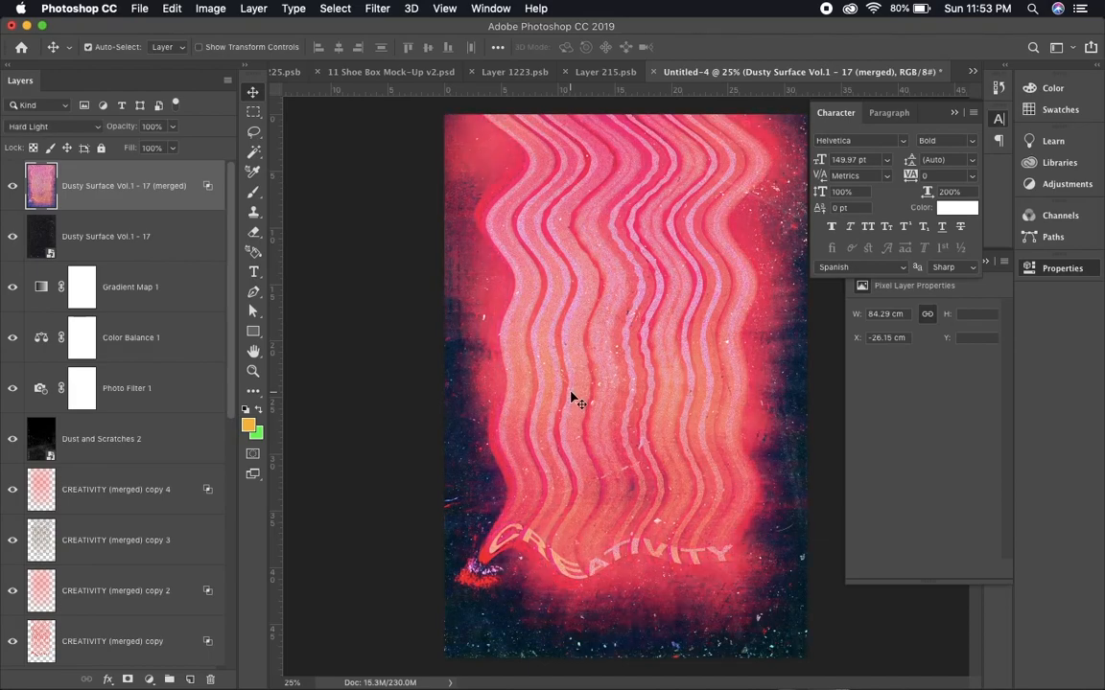
key("shift+minus")
key("shift+minus")
key("shift+minus")
key("shift+minus")
key("shift+minus")
key("shift+minus")
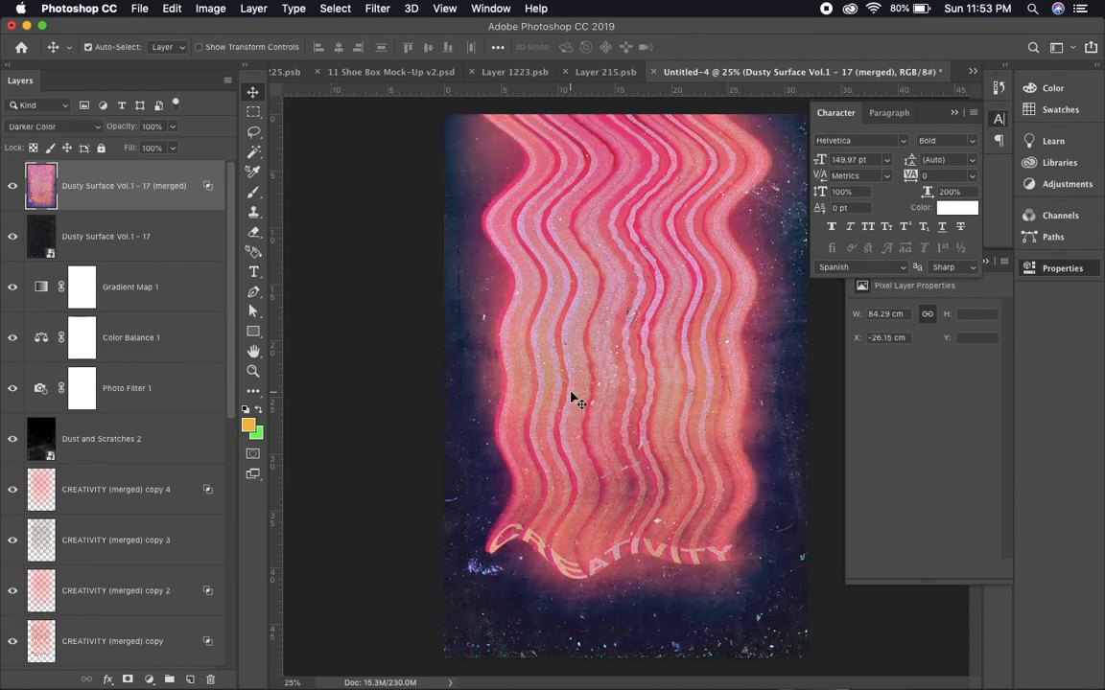
key("super+z")
key("super+shift+z")
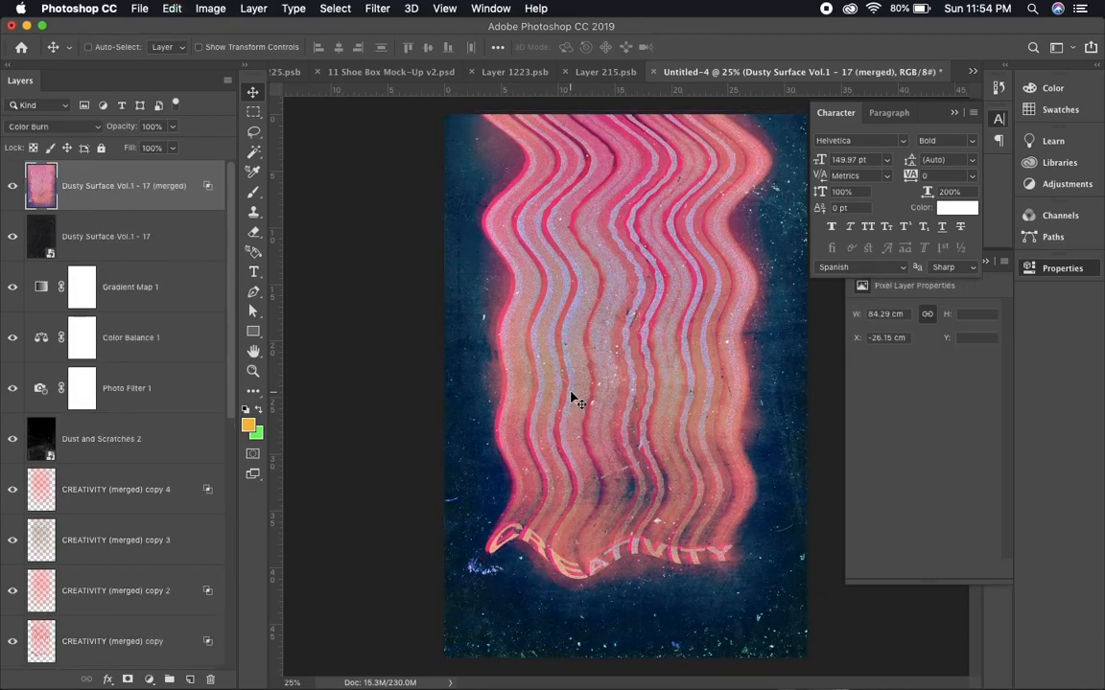